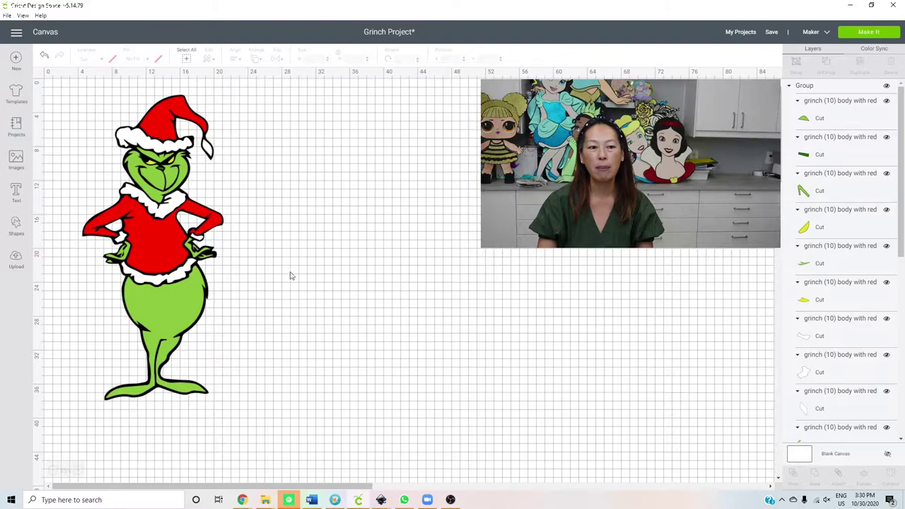
Select the entire grouped Grinch image, which measures 16.642 by 36 inches
drag(301, 290, 335, 396)
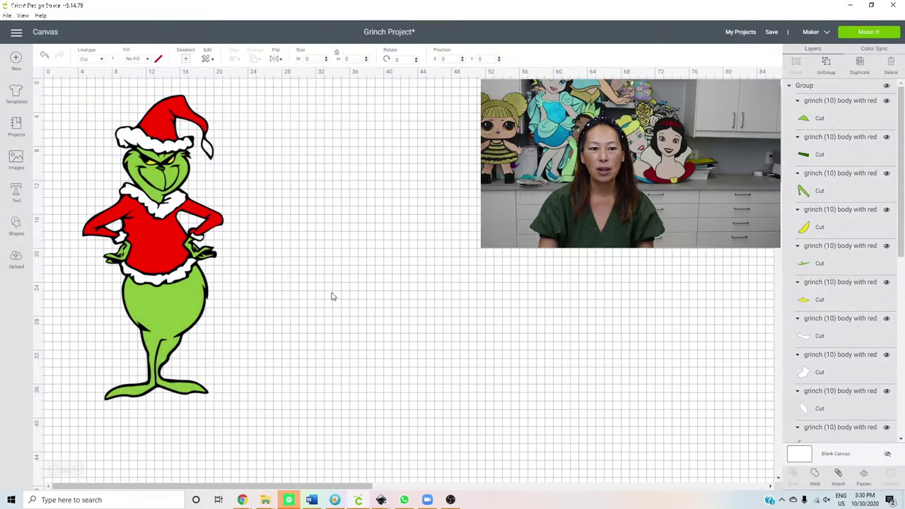
key(ctrl+a)
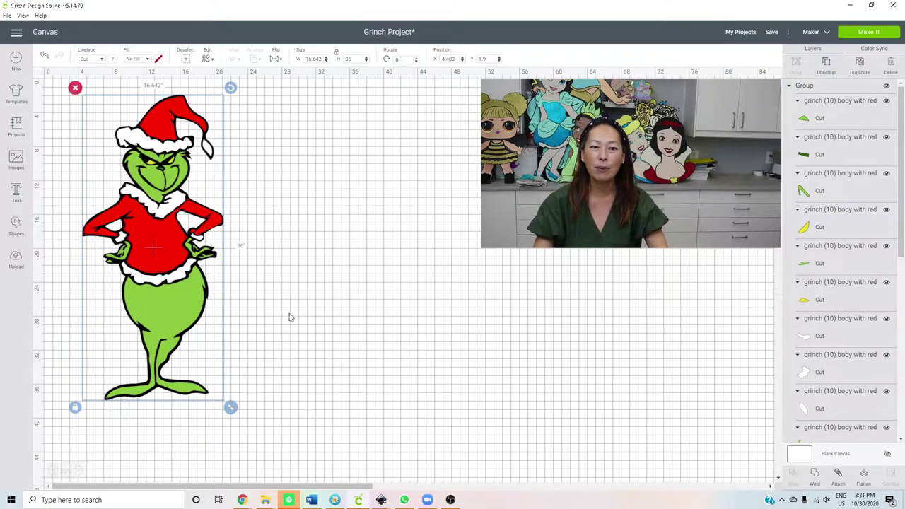
Resize the Grinch to 44 inches tall (20.34 wide) and ungroup it into colour layers
click(348, 59)
text(44)
key(Tab)
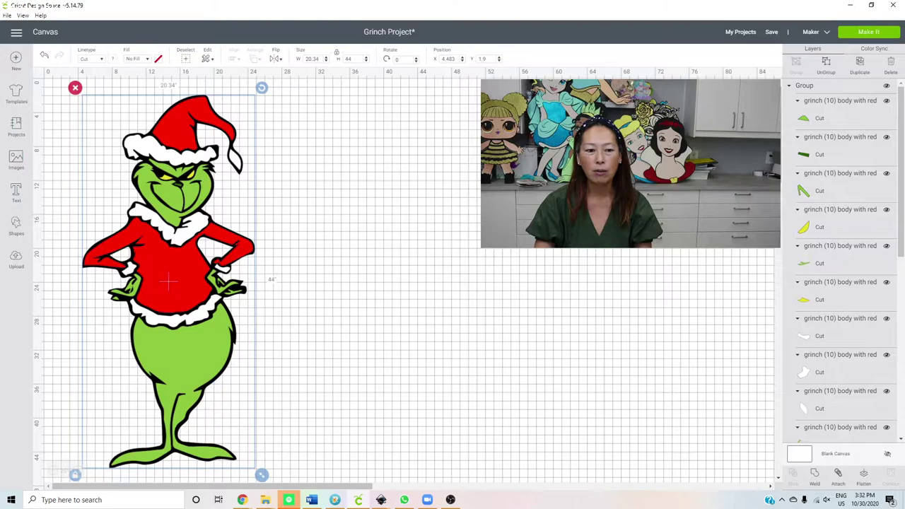
key(Delete)
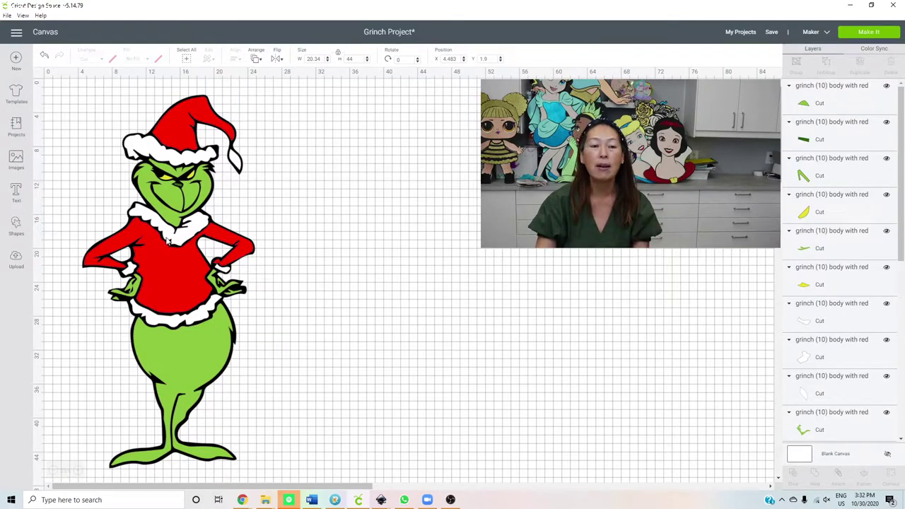
click(196, 363)
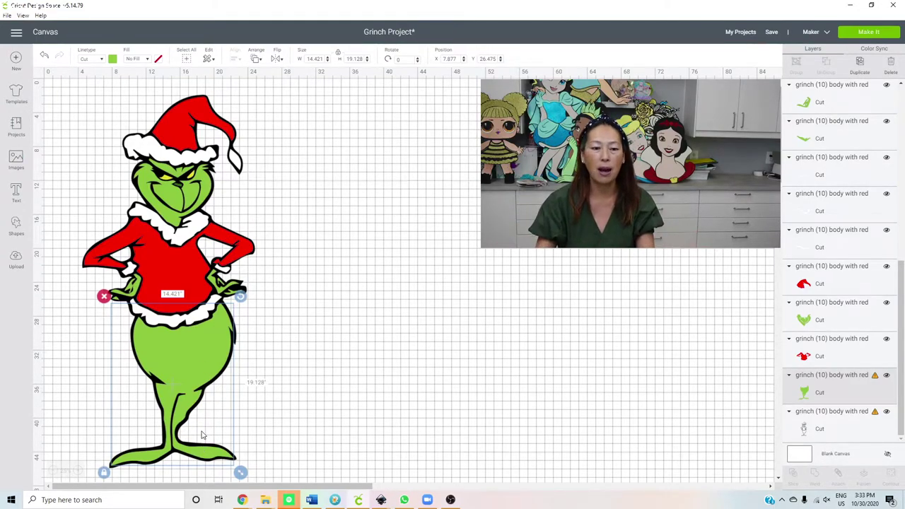
scroll(201, 427, down, 2)
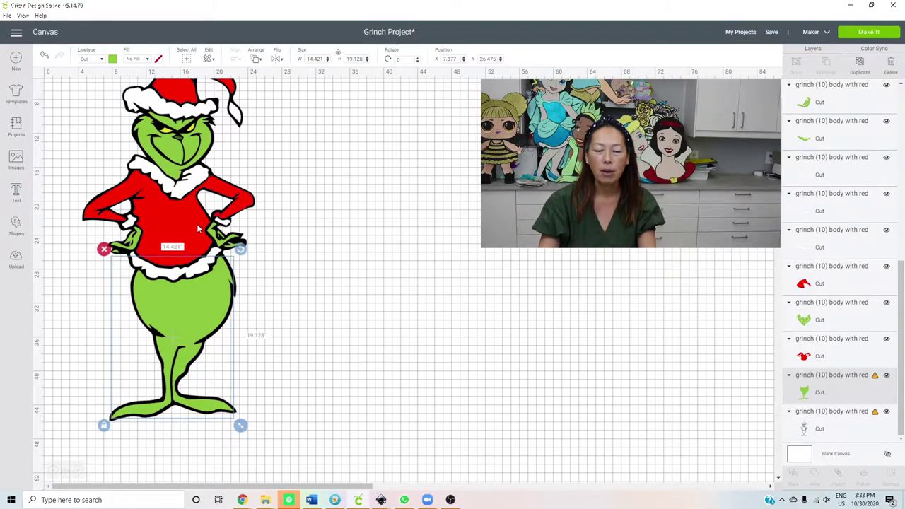
click(375, 283)
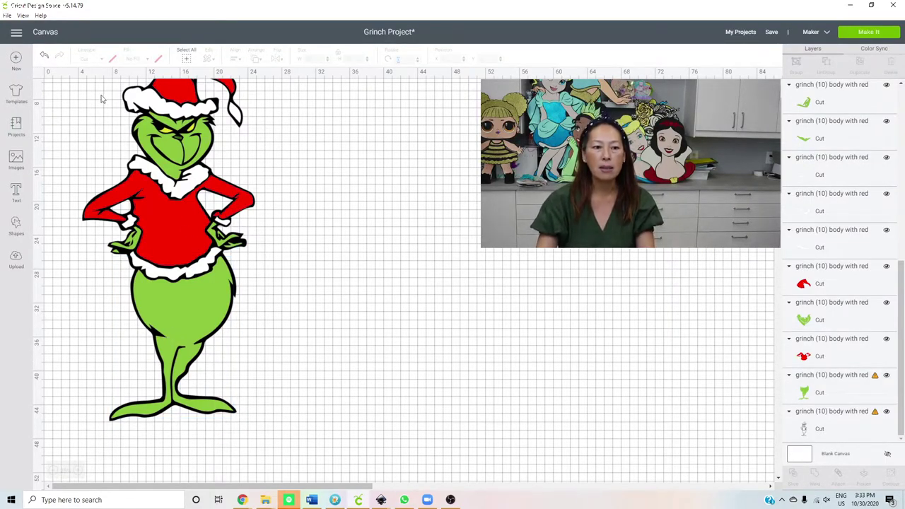
scroll(97, 106, up, 2)
drag(57, 79, 269, 495)
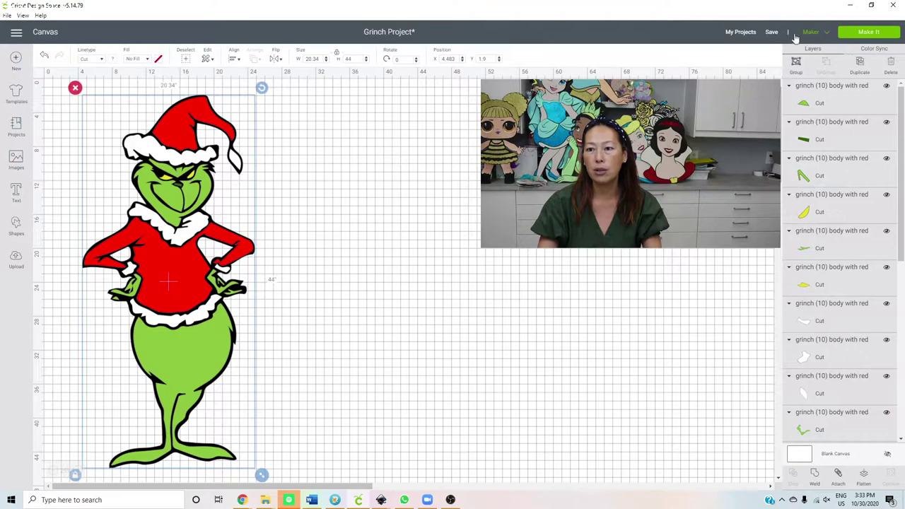
Save the project as 'Grinch Project 44 inches 12x24 cardstock'
click(774, 33)
click(780, 53)
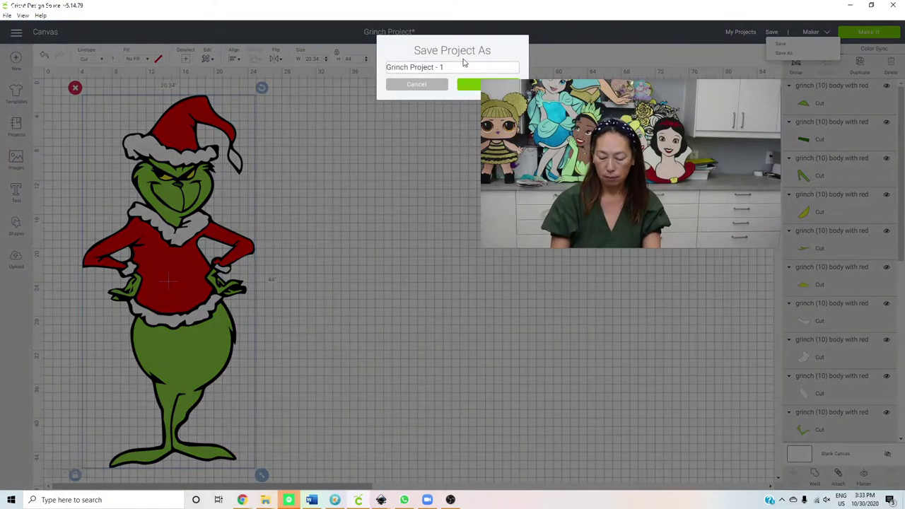
text(4)
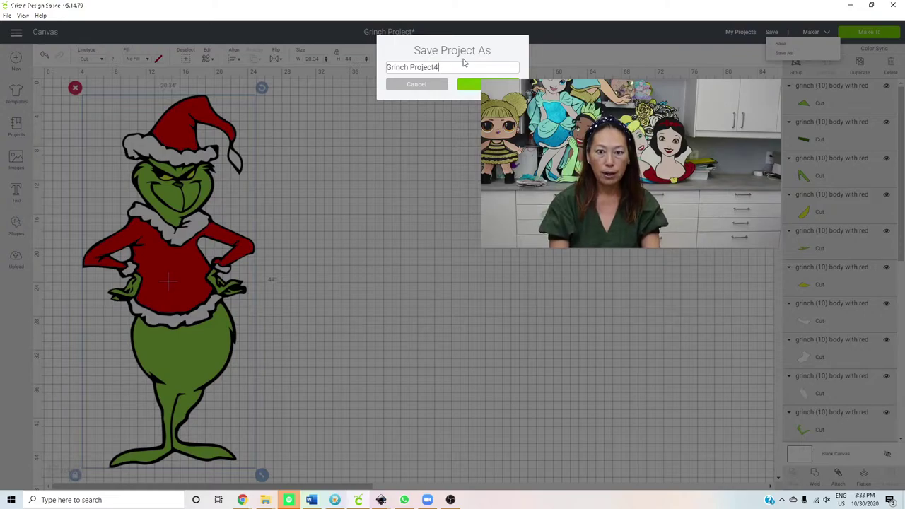
key(BackSpace)
key(BackSpace)
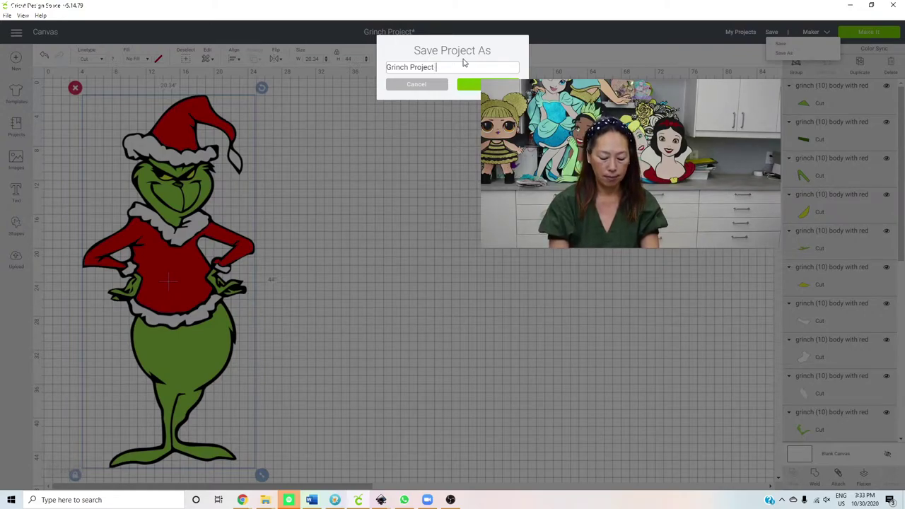
text(44 inches )
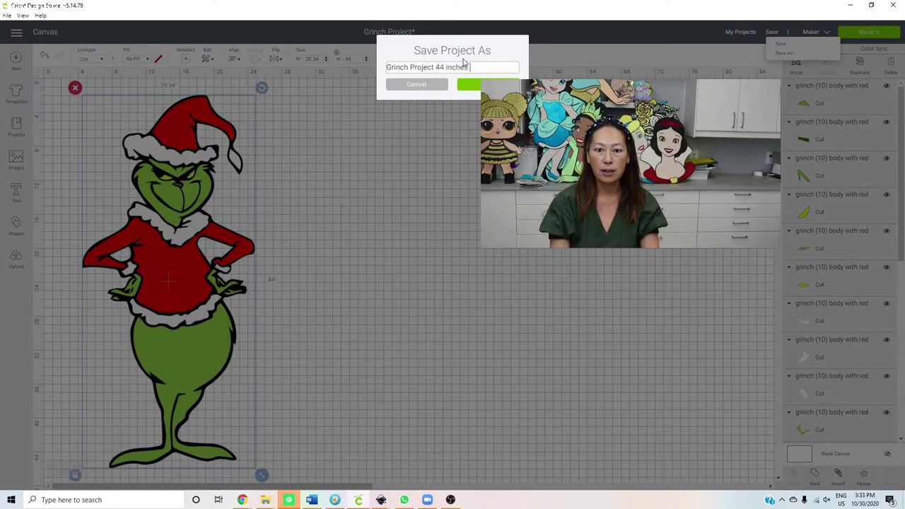
text(12x)
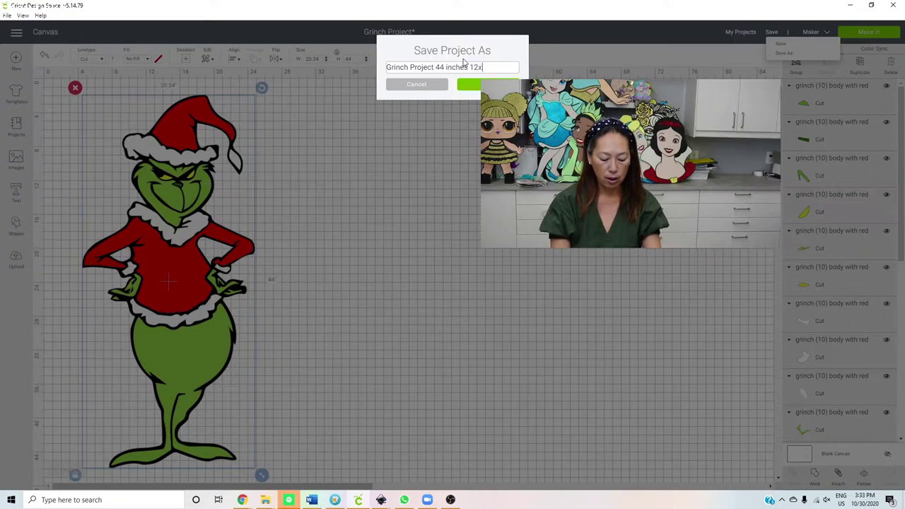
text(24 cardst)
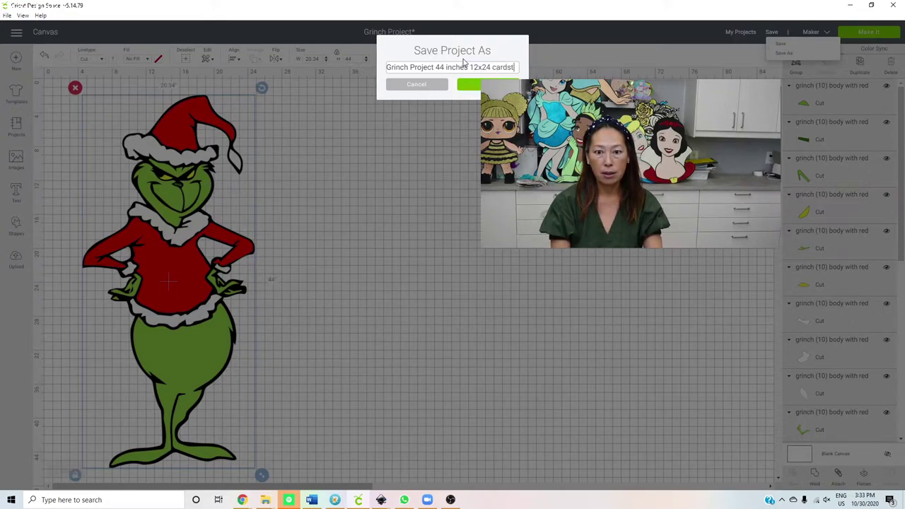
text(ock)
key(Return)
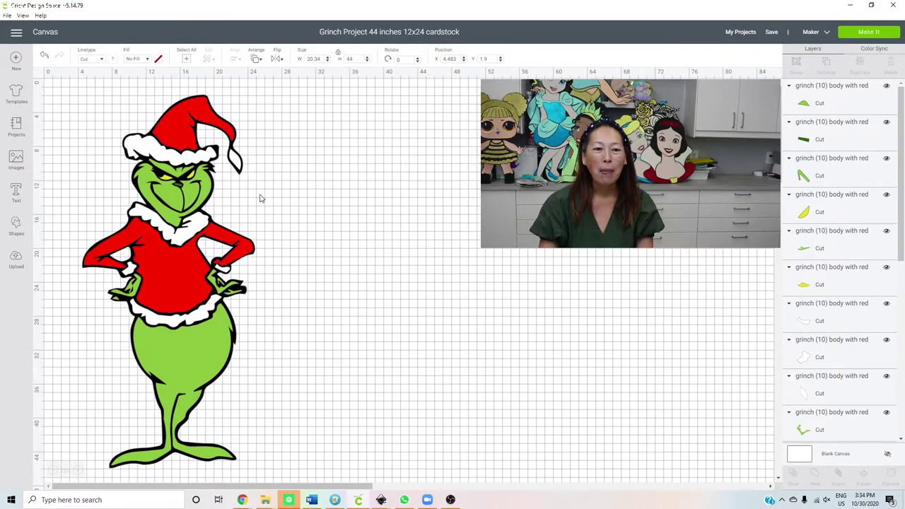
Move the green face piece to the right of the Grinch and select the black outline layer
click(195, 199)
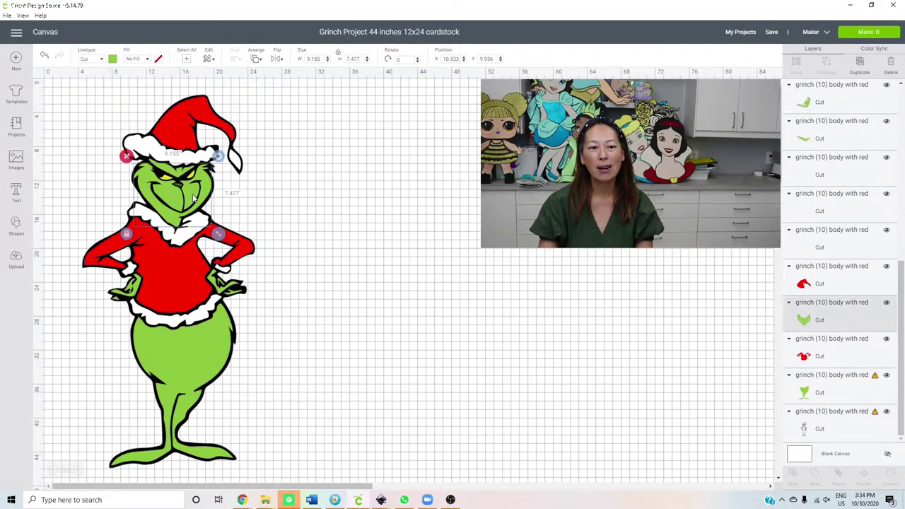
drag(195, 199, 488, 211)
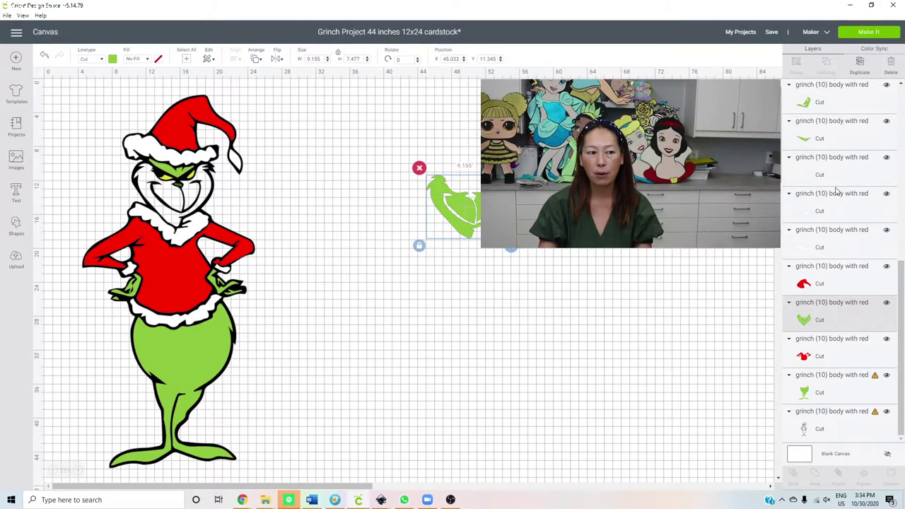
click(839, 427)
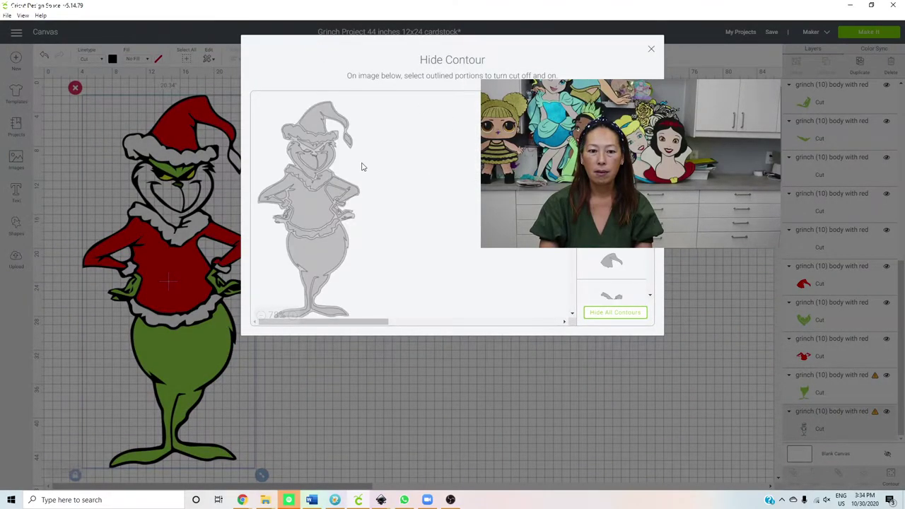
Hide every inner contour of the black outline except the two small ones at the hands
click(626, 318)
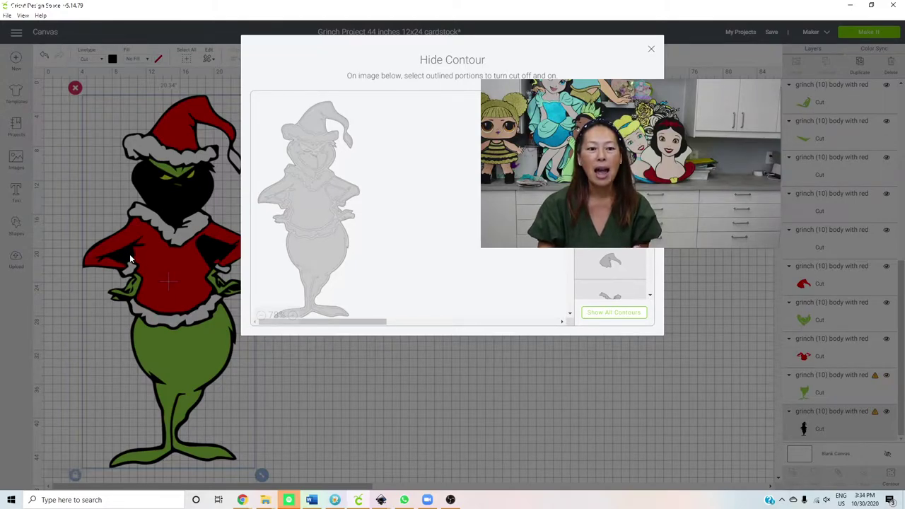
click(281, 196)
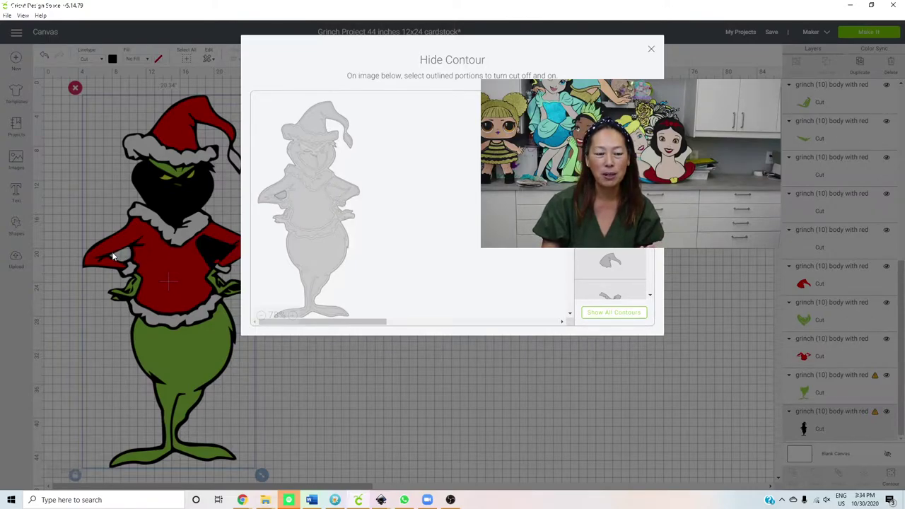
click(333, 196)
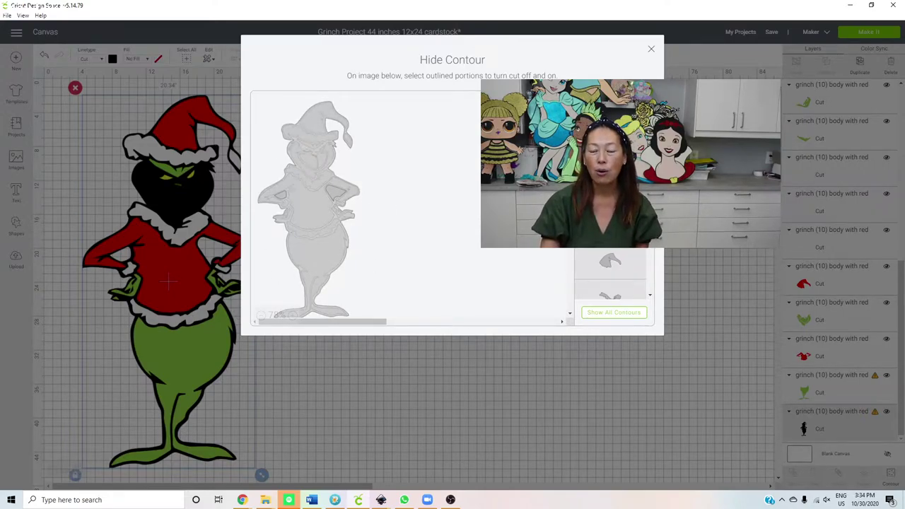
scroll(607, 283, down, 3)
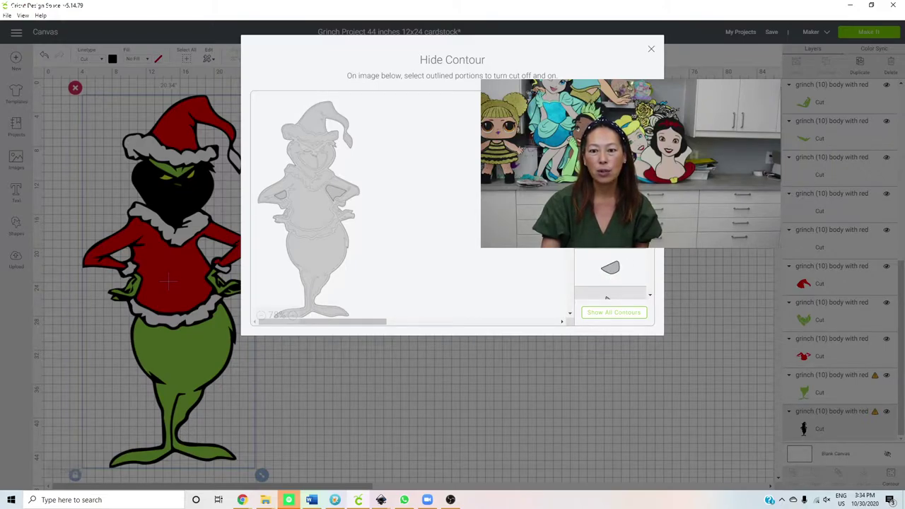
click(651, 51)
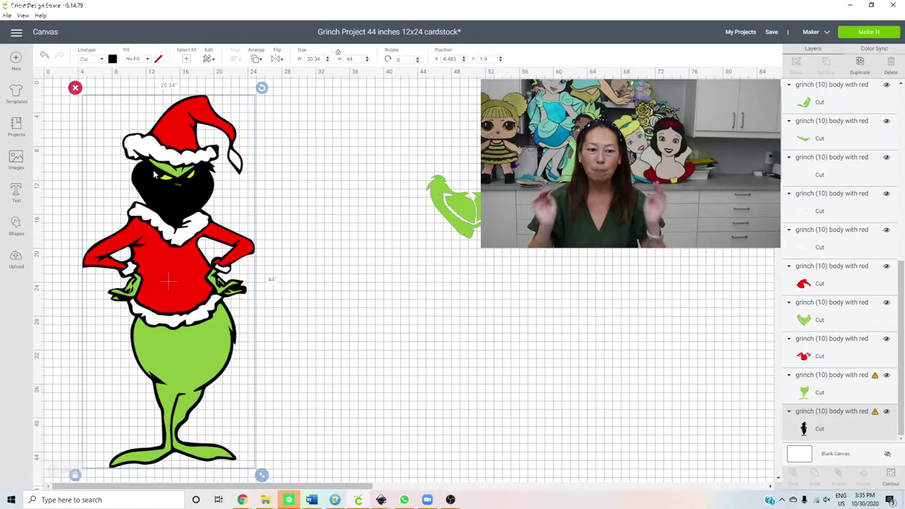
Move the red Santa hat and red shirt off the Grinch to the right
click(184, 108)
drag(184, 107, 464, 132)
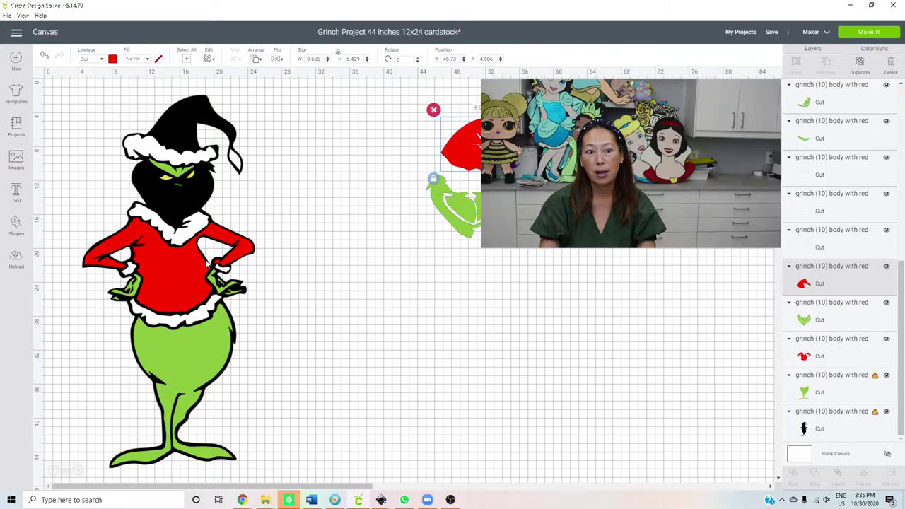
click(169, 265)
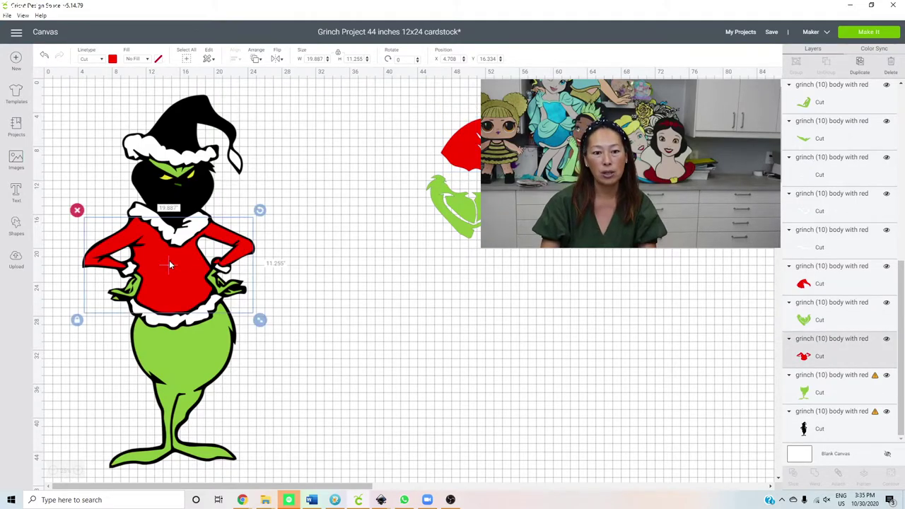
drag(169, 266, 389, 299)
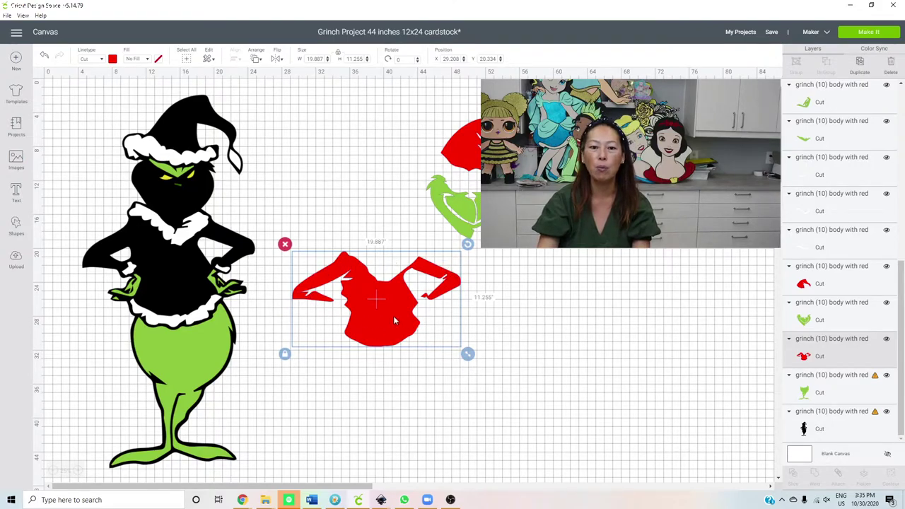
drag(395, 320, 603, 279)
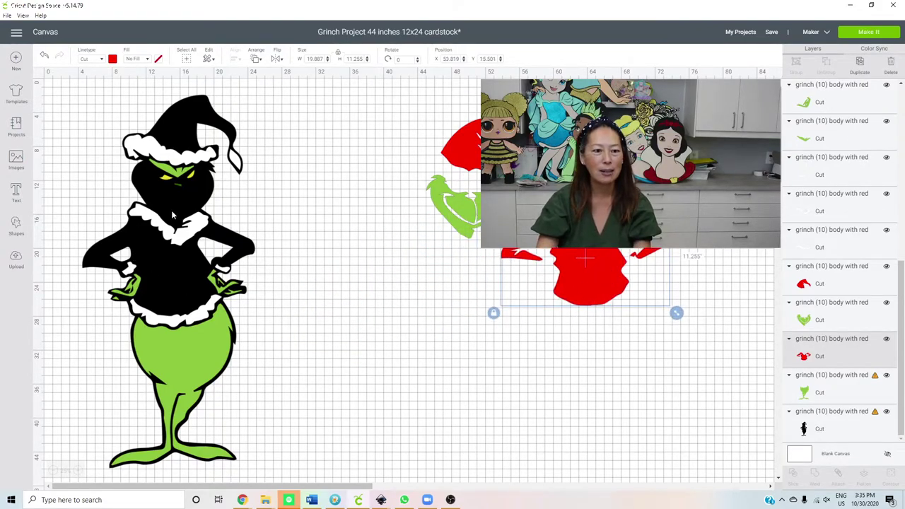
Move the green brow piece and a small face piece beside the Grinch
click(174, 166)
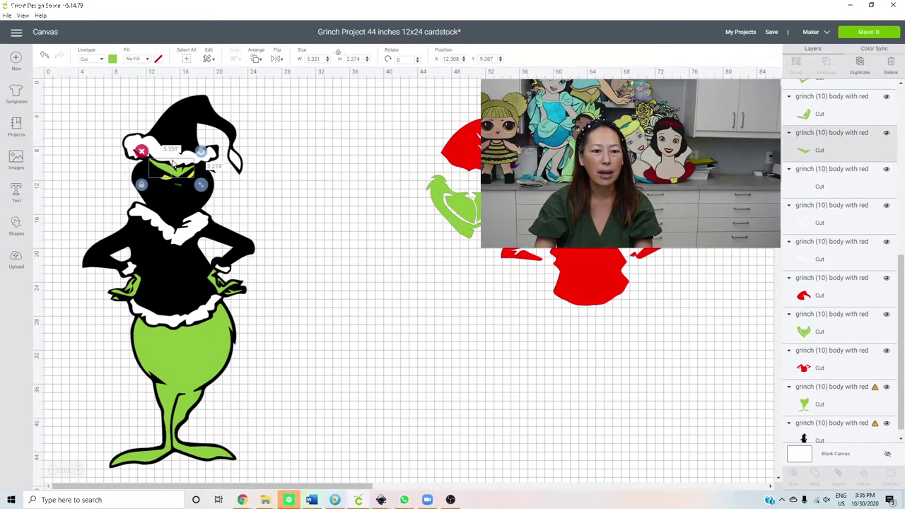
drag(175, 172, 434, 205)
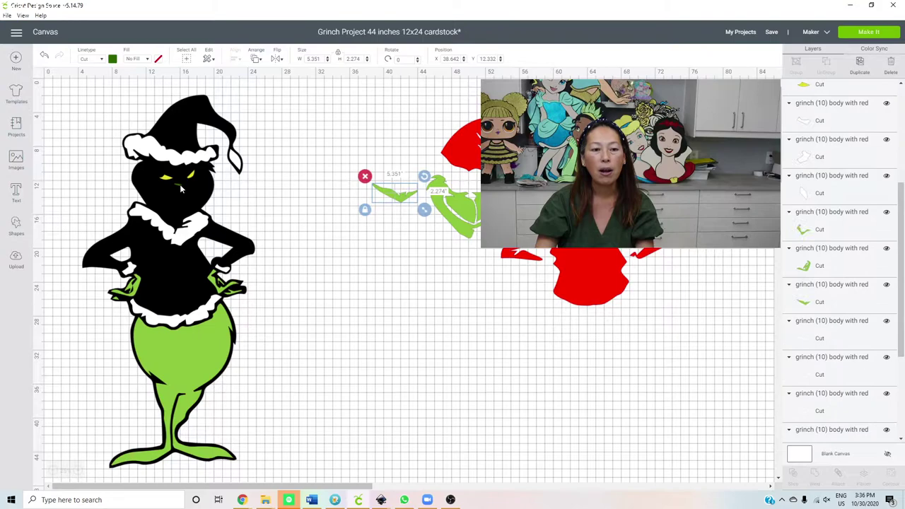
drag(181, 187, 335, 205)
drag(405, 230, 377, 225)
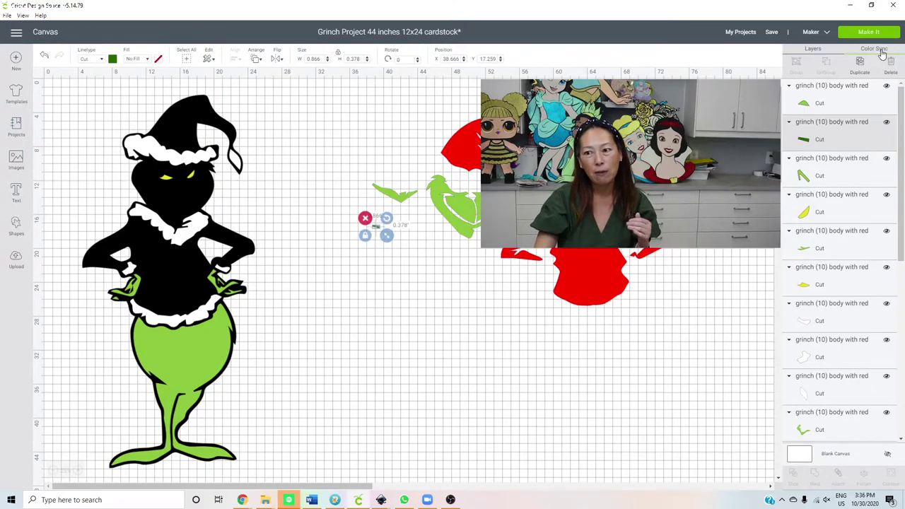
Merge dark green into light green, then move the white hat brim and small black hat piece right
click(882, 54)
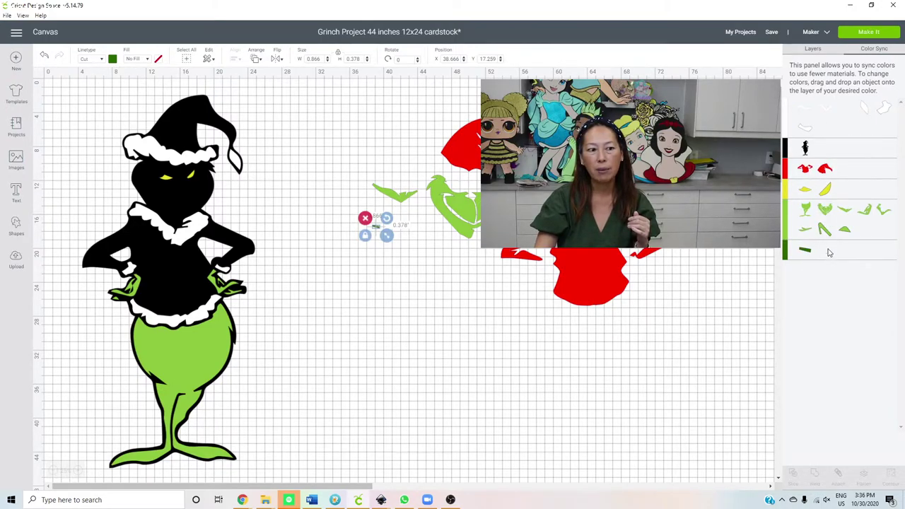
drag(809, 256, 835, 230)
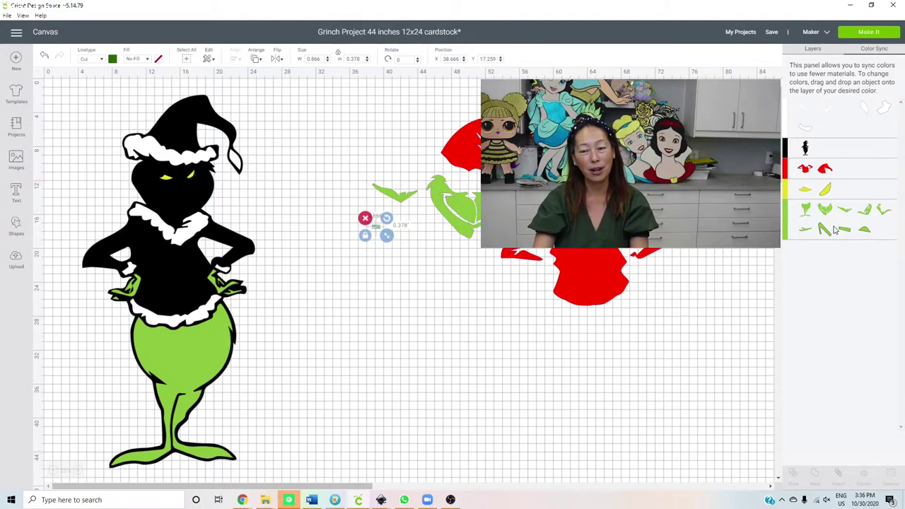
click(329, 279)
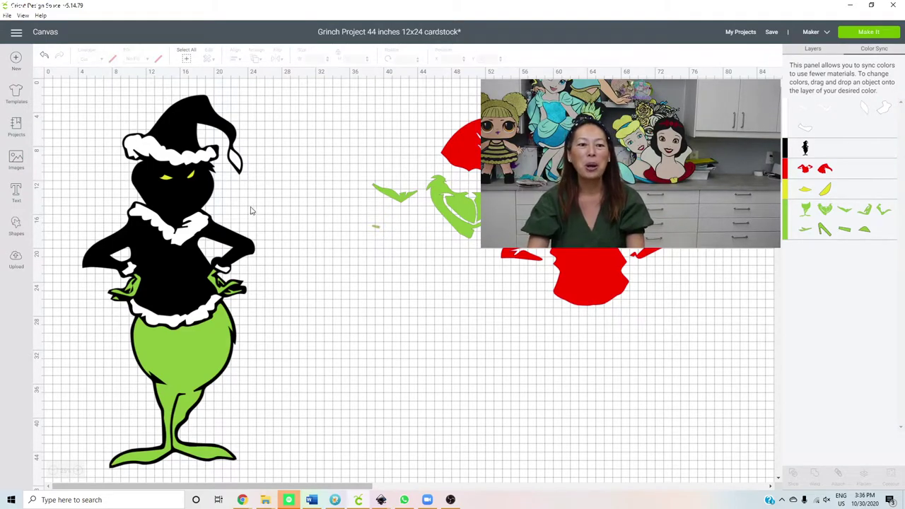
click(183, 160)
drag(184, 161, 357, 159)
click(293, 154)
click(238, 163)
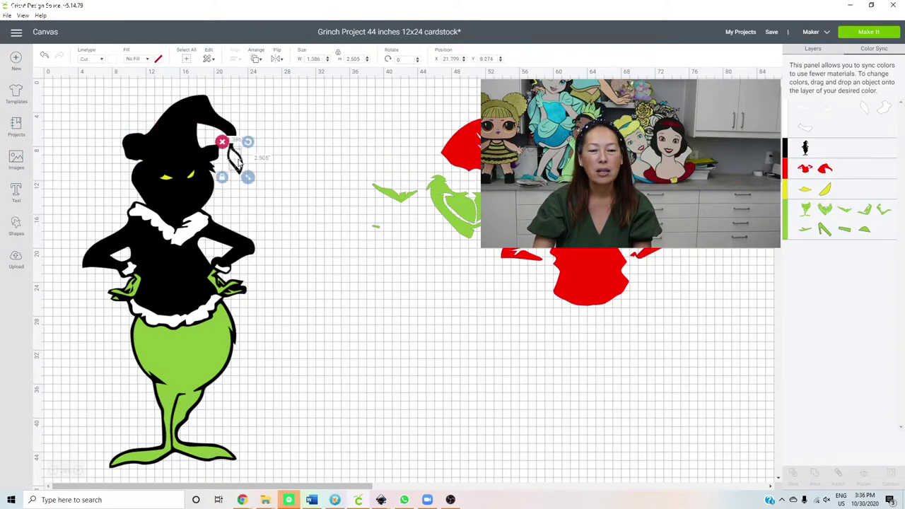
drag(238, 162, 458, 206)
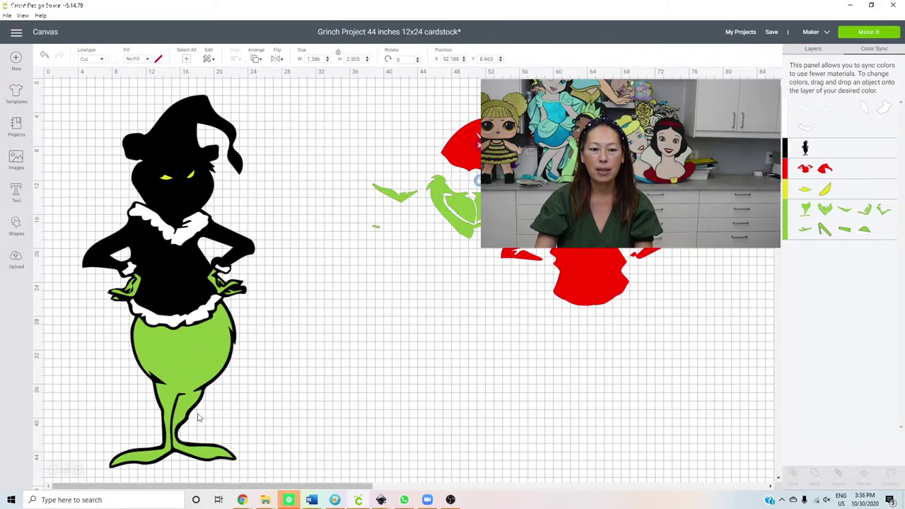
Move the white collar and a yellow eye piece off the Grinch to the right
drag(221, 292, 443, 243)
key(ctrl+z)
key(ctrl+z)
key(ctrl+z)
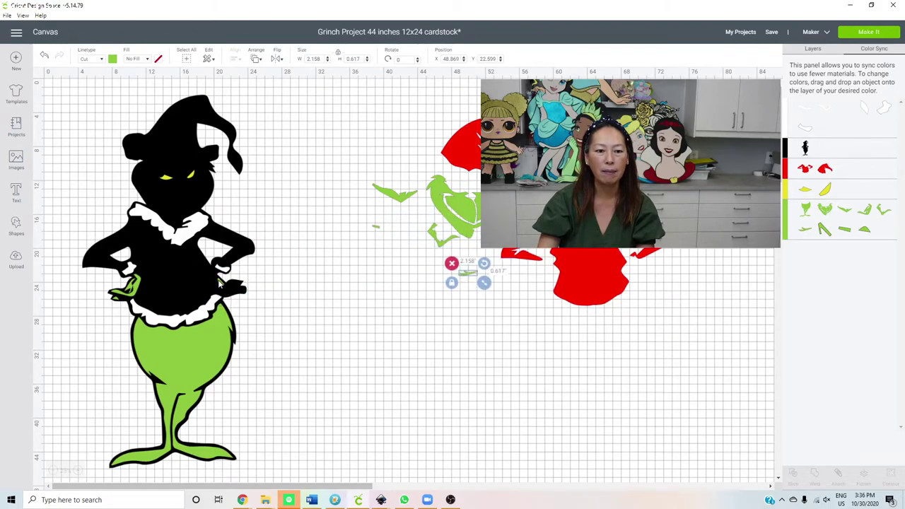
key(ctrl+z)
key(ctrl+z)
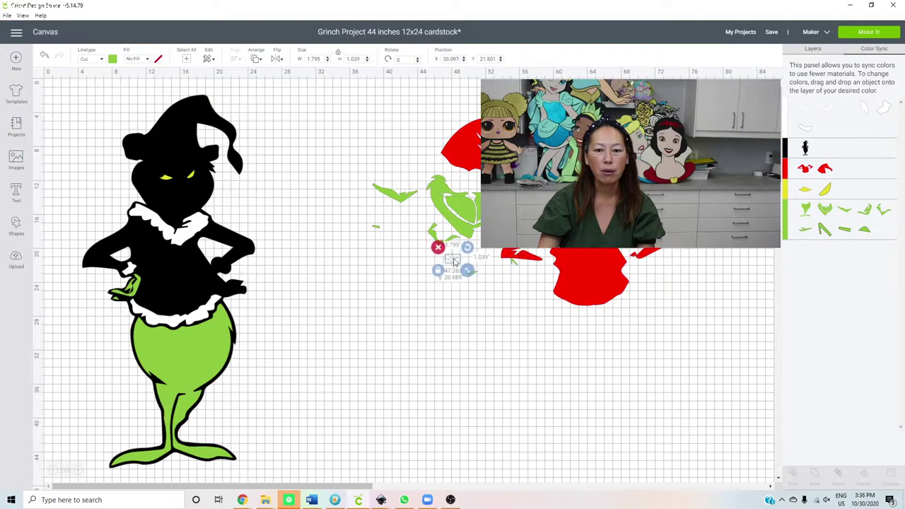
click(188, 232)
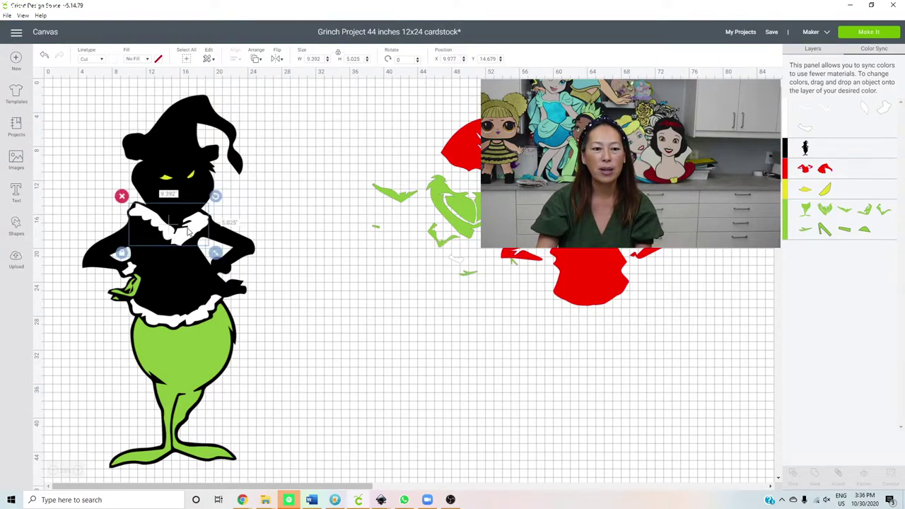
drag(188, 232, 512, 222)
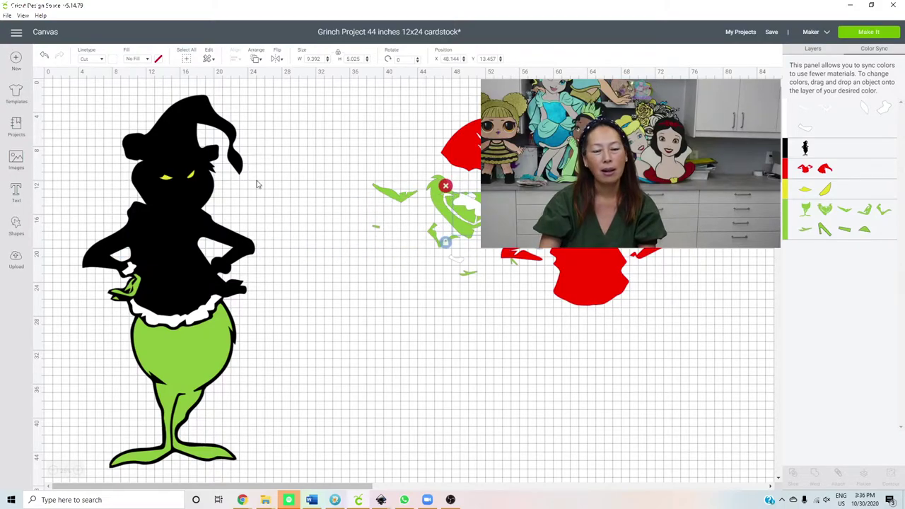
click(191, 176)
drag(191, 173, 398, 213)
Move a green piece and the small white fur pieces to the right of the Grinch
click(131, 286)
drag(127, 288, 714, 270)
click(130, 270)
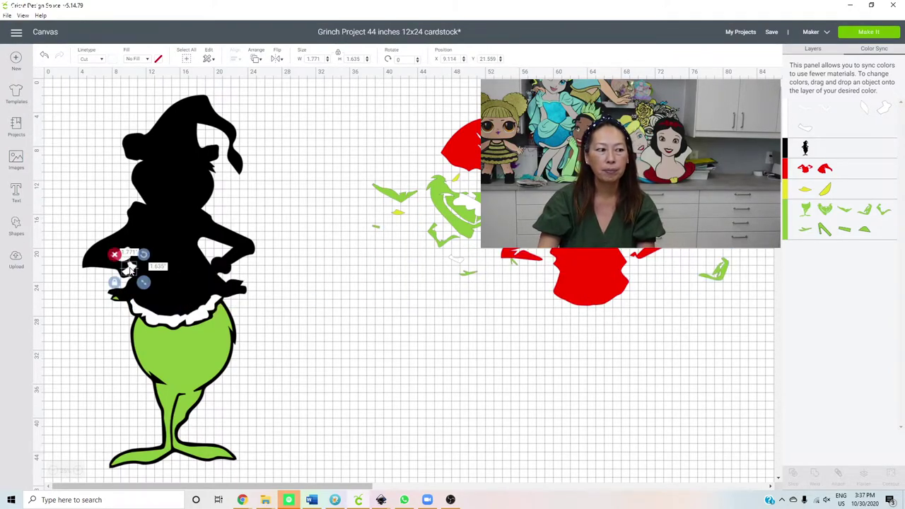
drag(131, 271, 678, 264)
drag(174, 325, 635, 290)
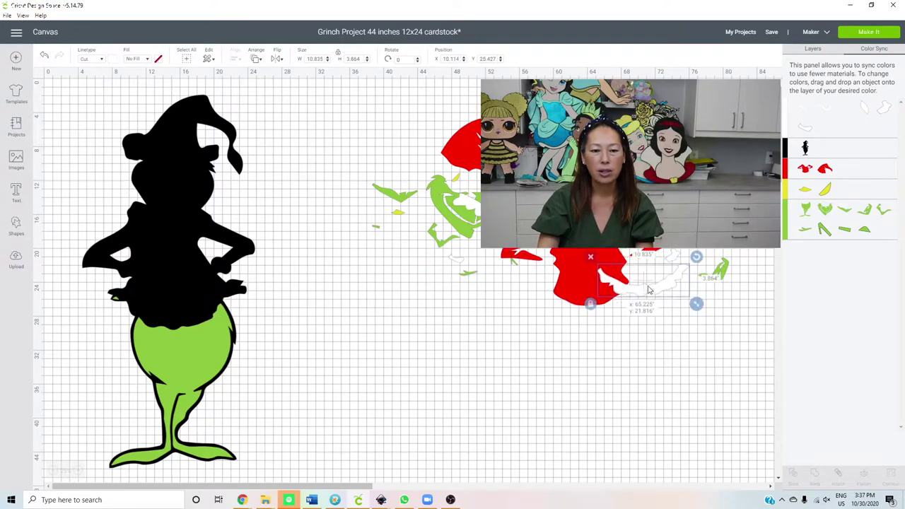
click(113, 300)
Move the small black piece aside and pull the green body piece off the black silhouette
drag(114, 301, 527, 280)
click(198, 370)
click(197, 366)
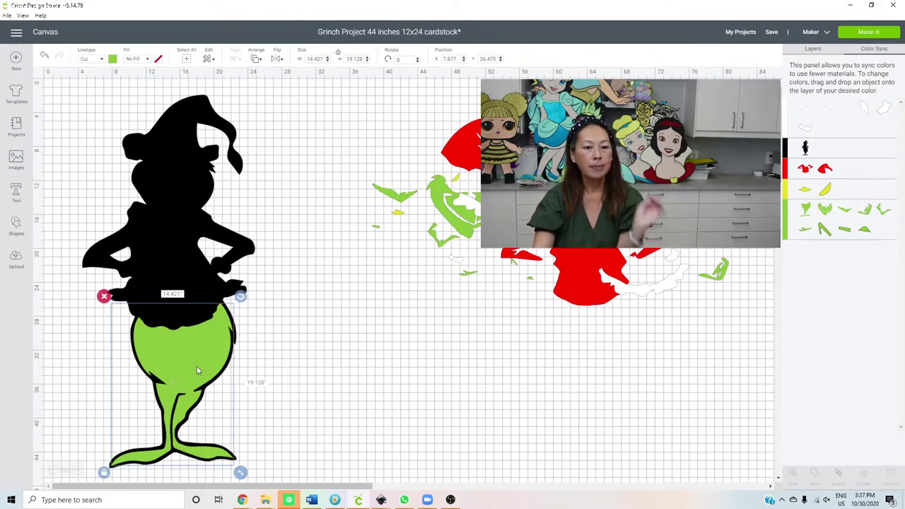
drag(197, 366, 356, 353)
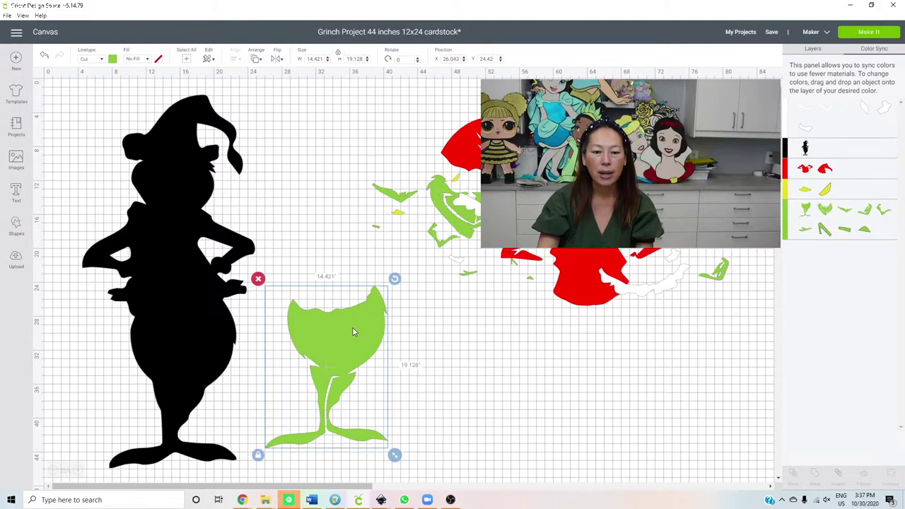
Rotate the green body-and-legs piece to 12.92°
scroll(347, 224, down, 2)
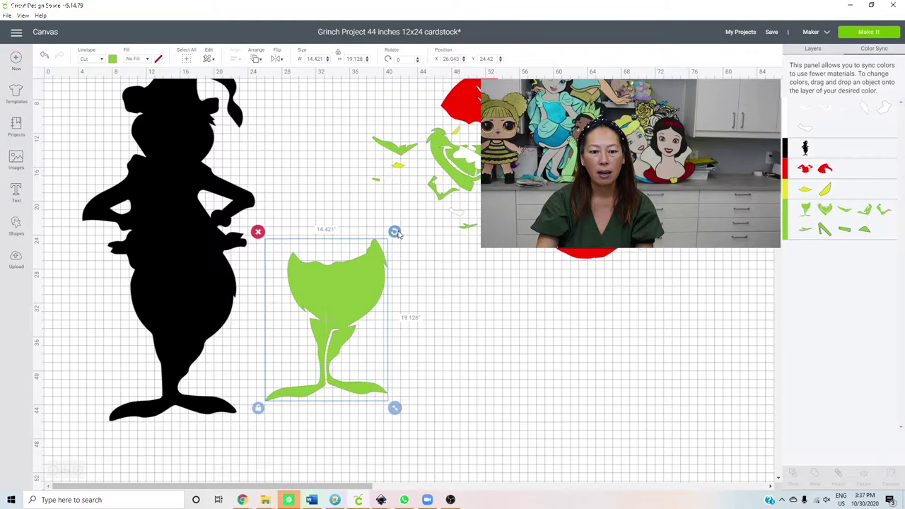
drag(396, 234, 380, 225)
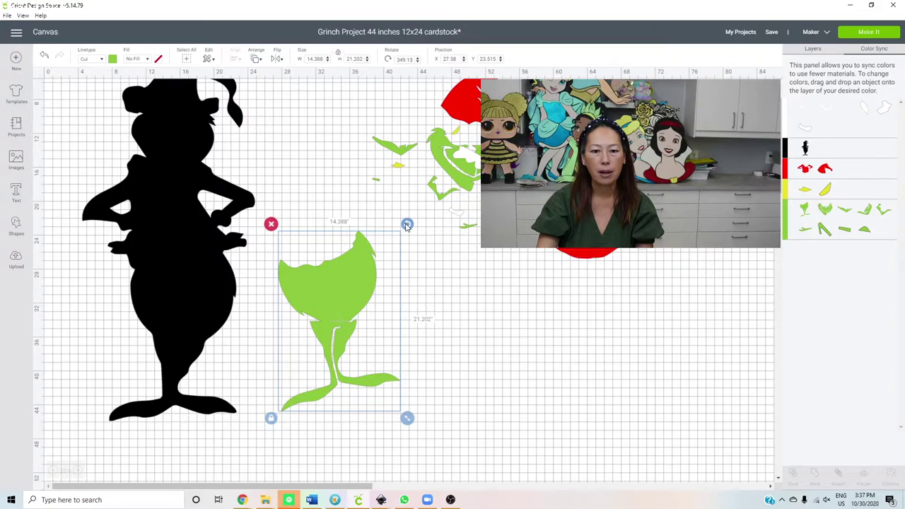
drag(406, 225, 389, 219)
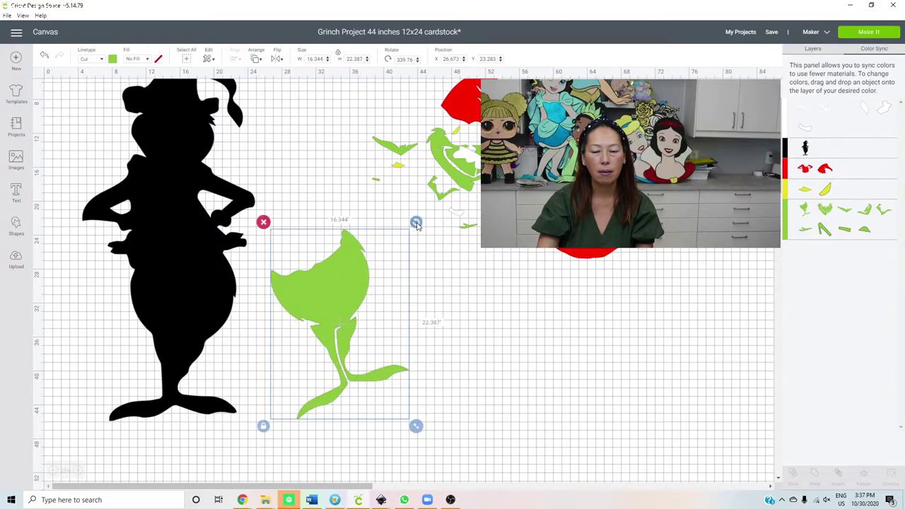
drag(417, 230, 436, 294)
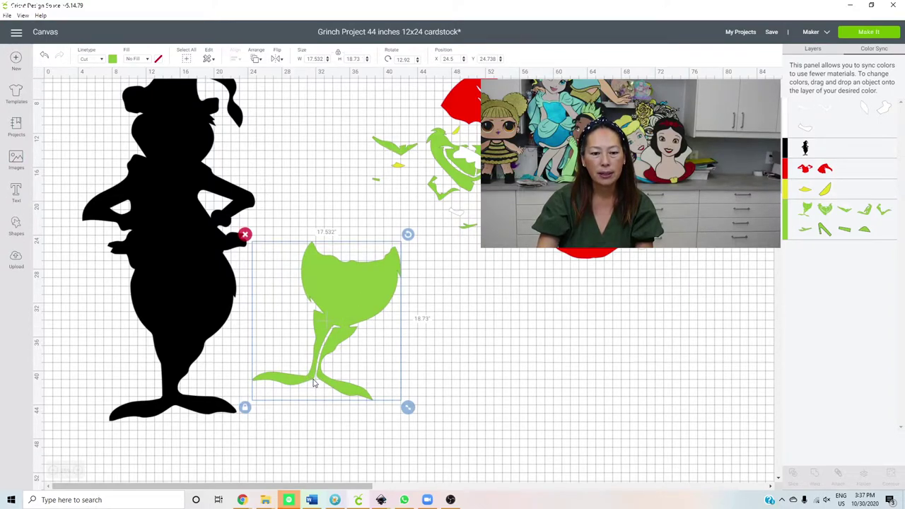
Add a square, enlarge it to 10.533 inches and tilt it over the green foot
click(16, 226)
click(53, 164)
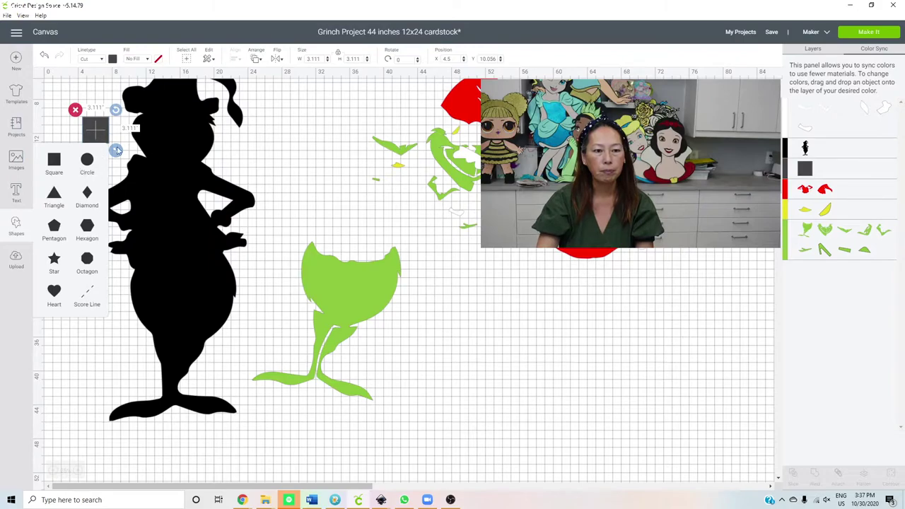
drag(95, 129, 319, 438)
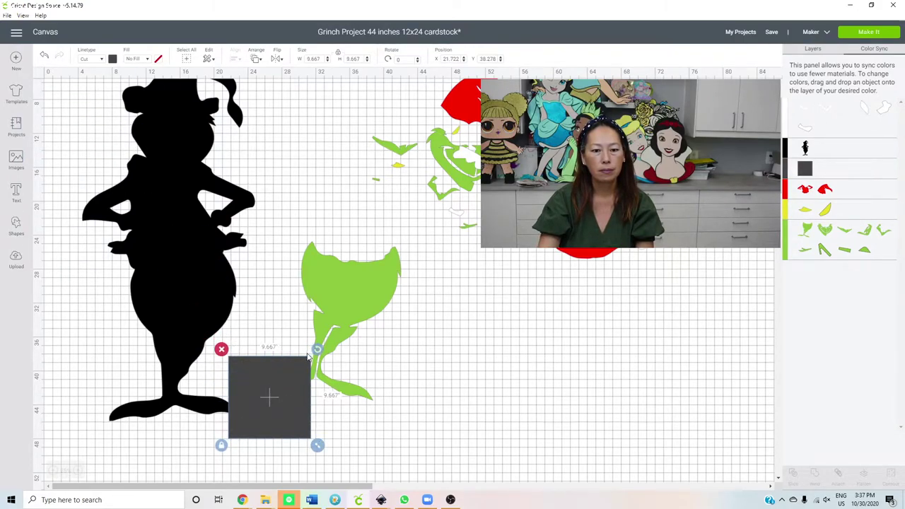
drag(318, 350, 315, 346)
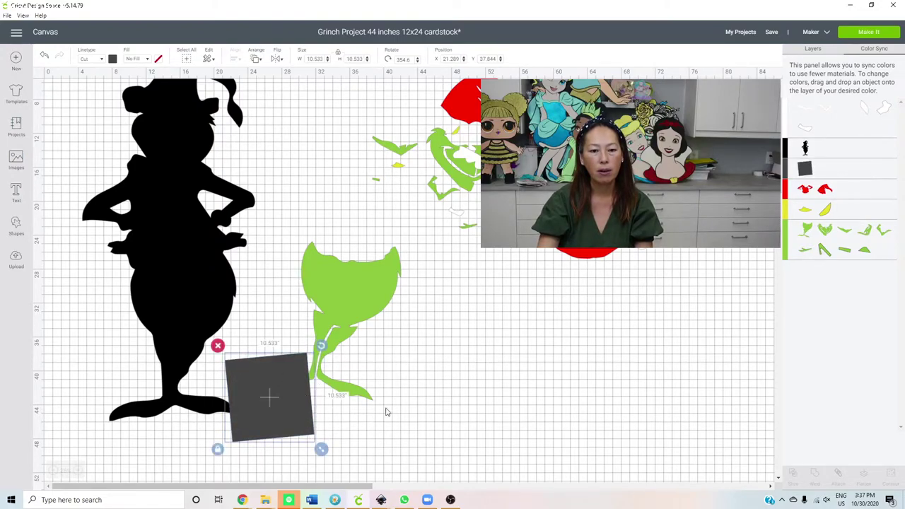
Slice the green body piece with the square
click(408, 413)
drag(414, 418, 282, 367)
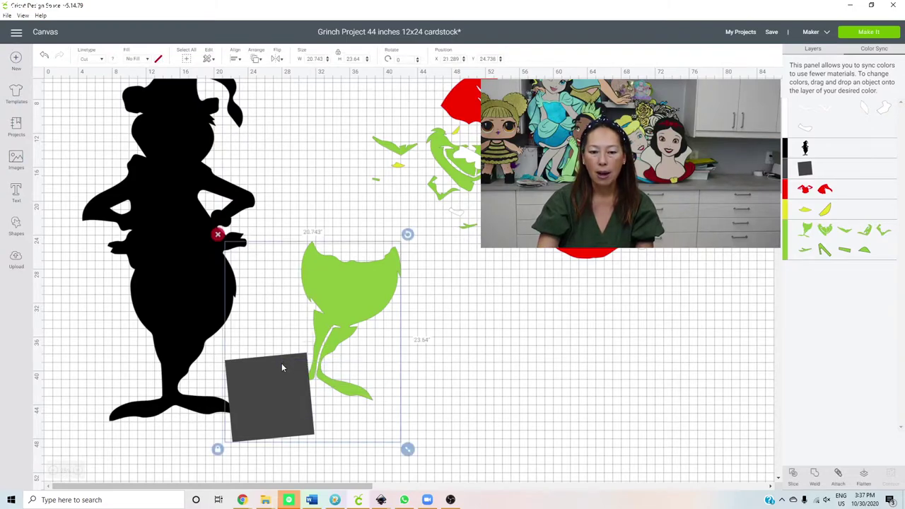
click(795, 477)
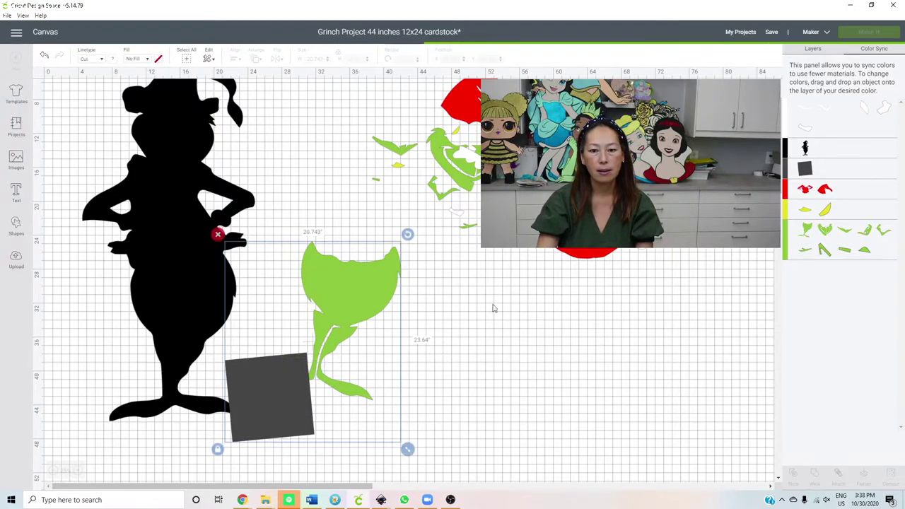
Shift the sliced green piece right, then undo the trial tilts so it stands upright
click(374, 284)
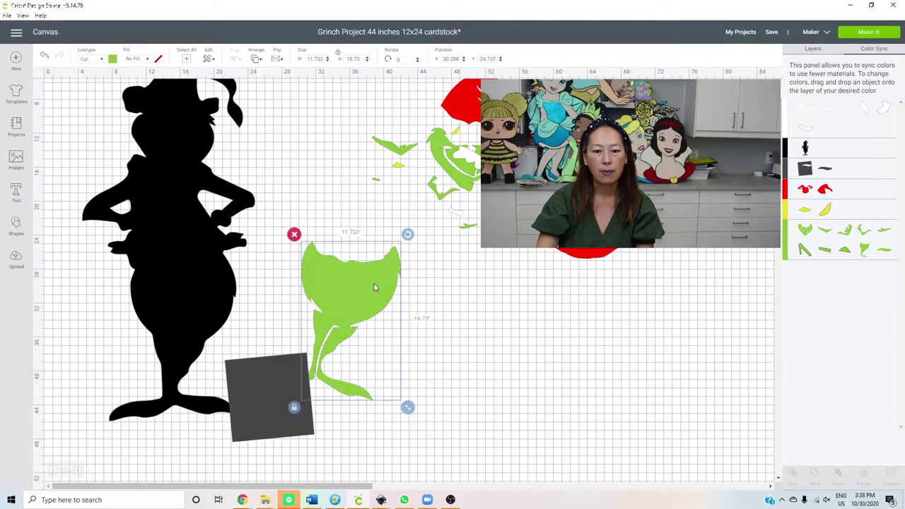
drag(374, 283, 457, 292)
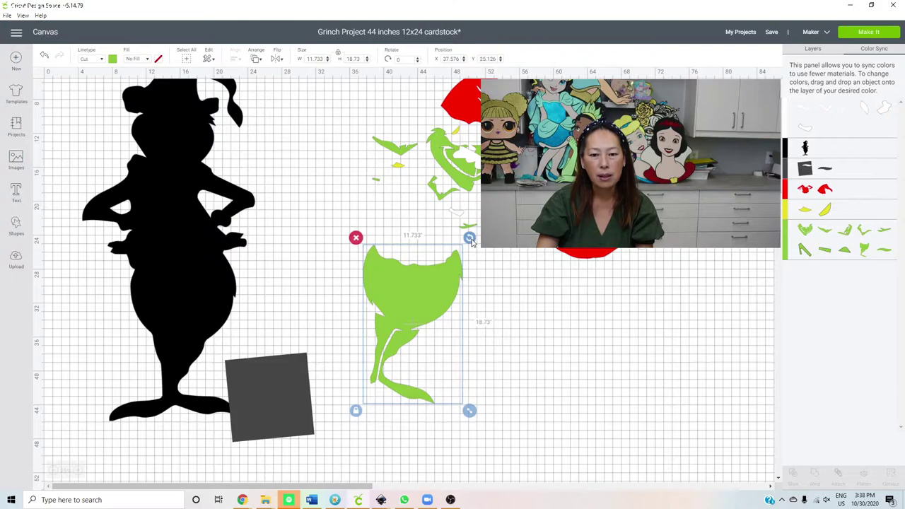
drag(470, 239, 478, 239)
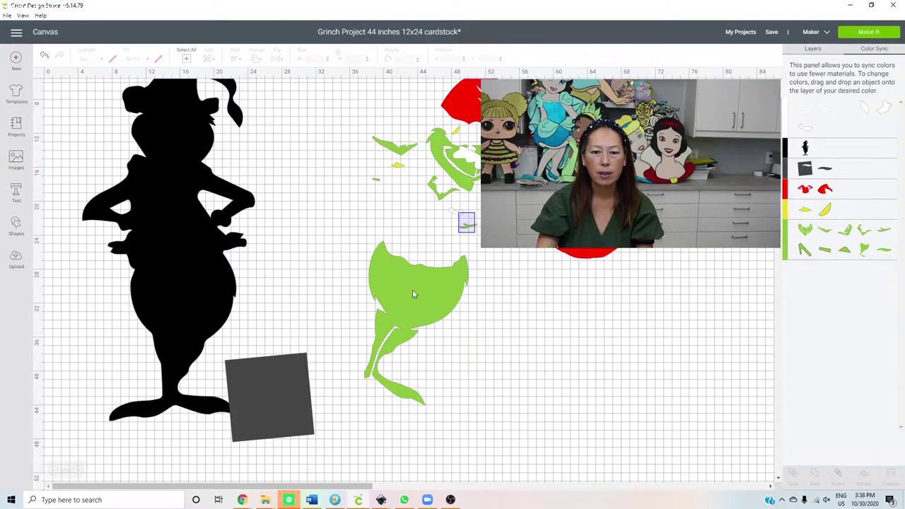
click(438, 287)
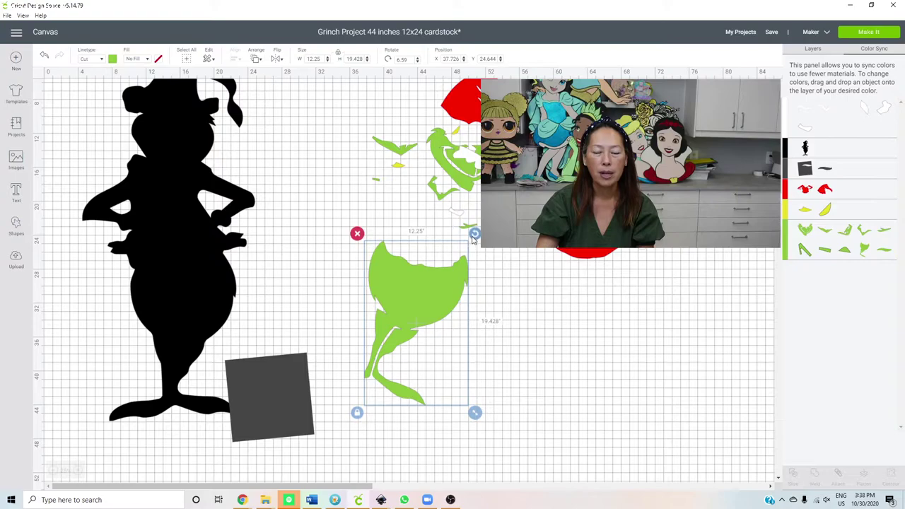
mouse_move(475, 234)
mouse_down()
mouse_move(462, 229)
mouse_move(469, 246)
mouse_up()
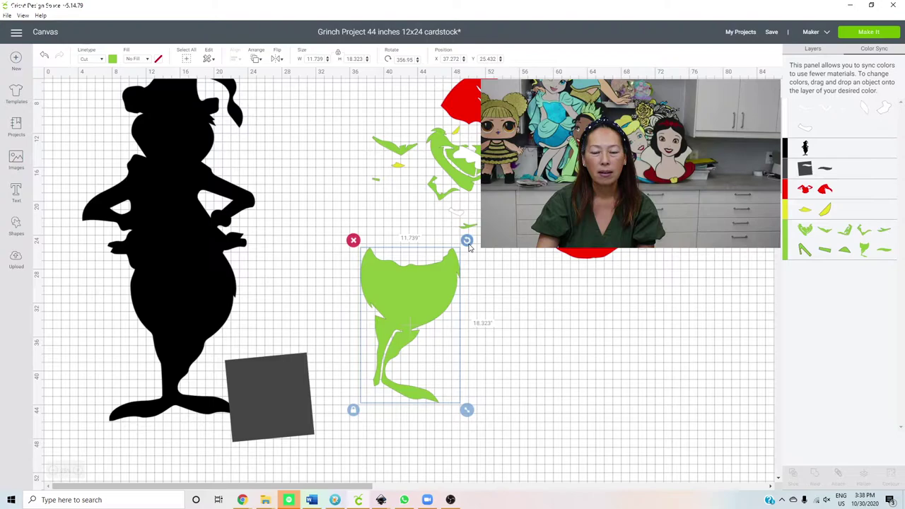
drag(469, 246, 475, 253)
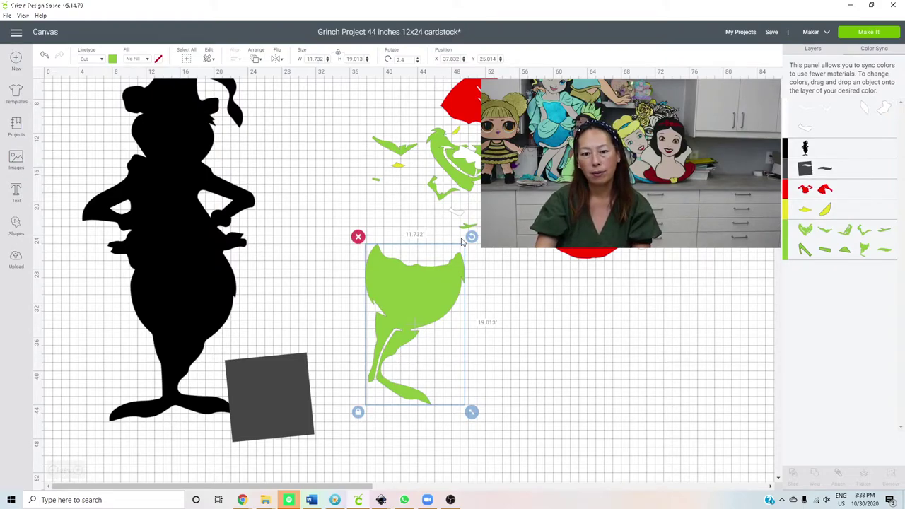
drag(472, 244, 469, 238)
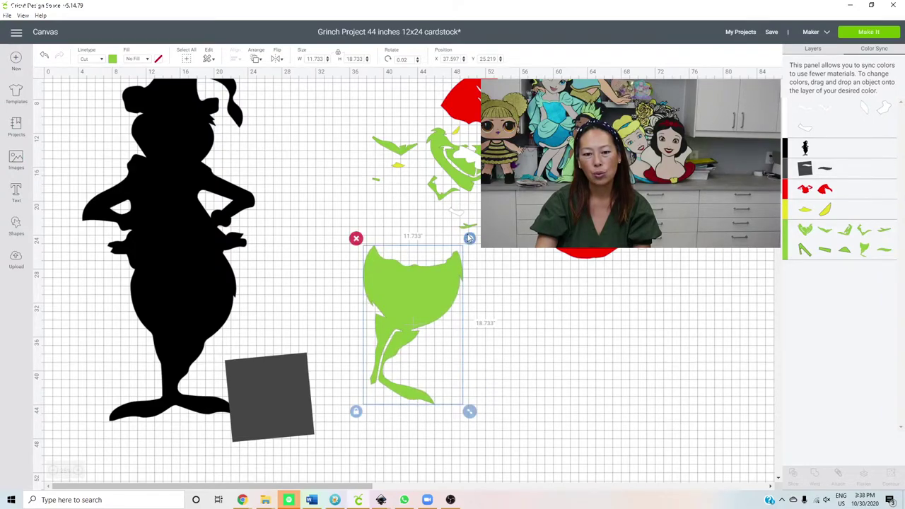
click(44, 56)
click(44, 58)
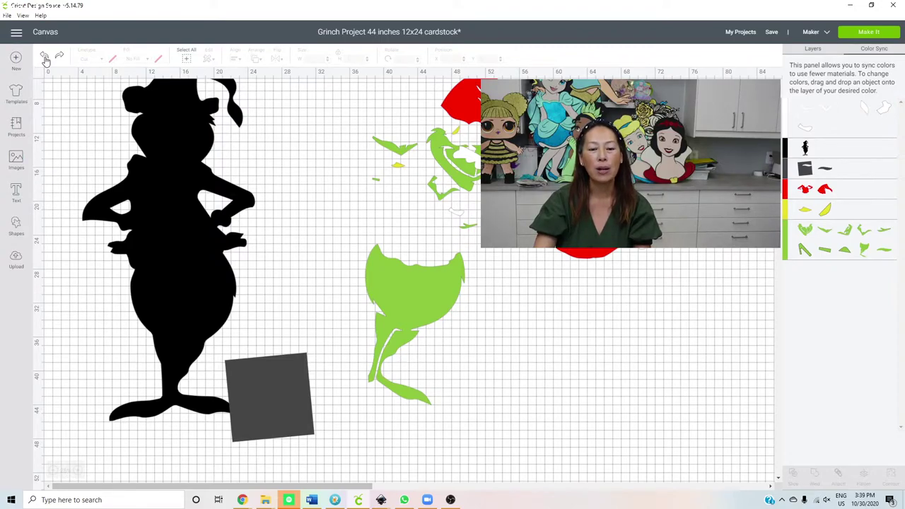
Undo thirteen edits until the grey square is small and the green head has its longer stem
click(43, 56)
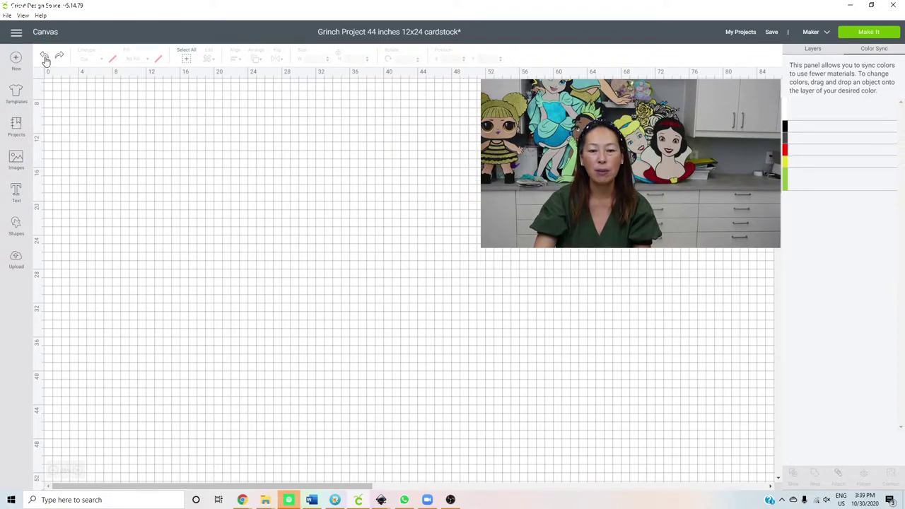
click(44, 56)
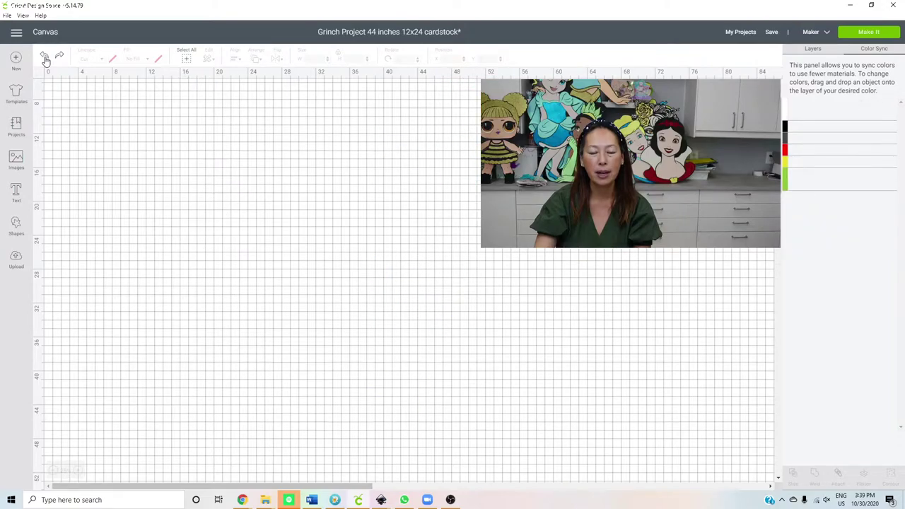
click(44, 56)
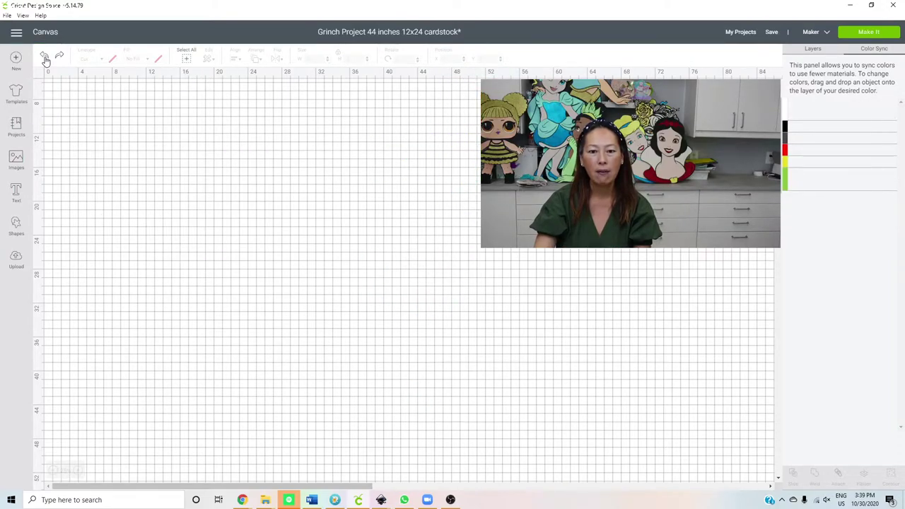
click(45, 58)
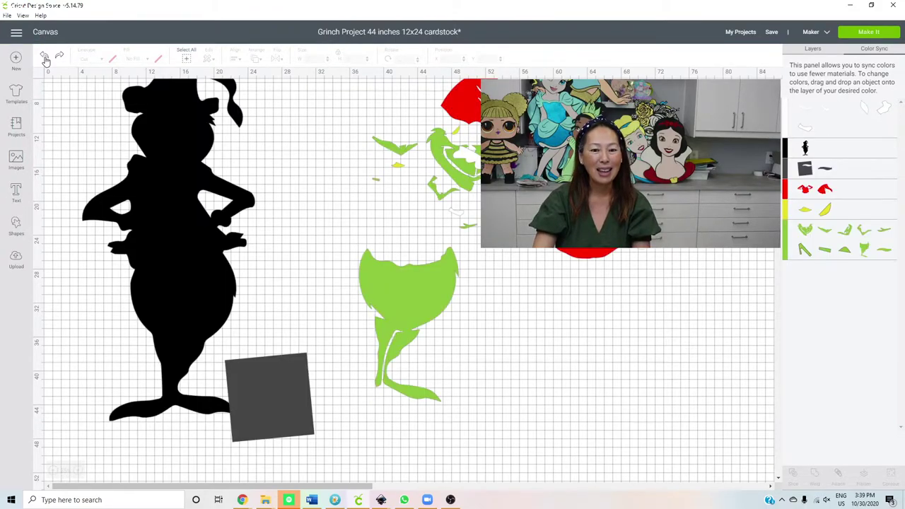
click(44, 58)
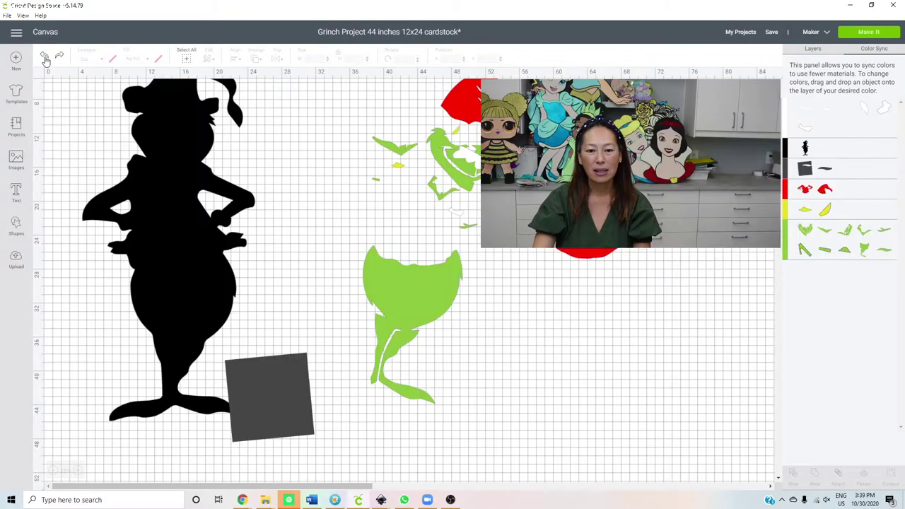
click(45, 58)
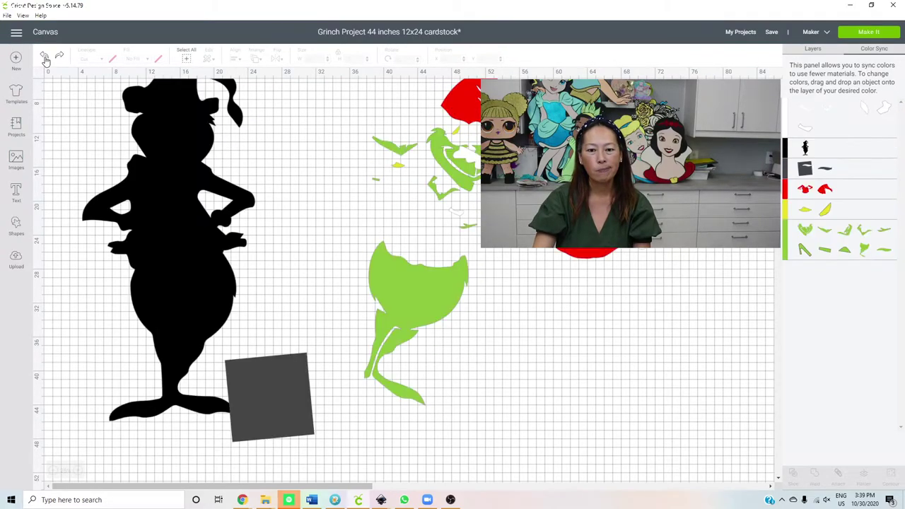
click(44, 58)
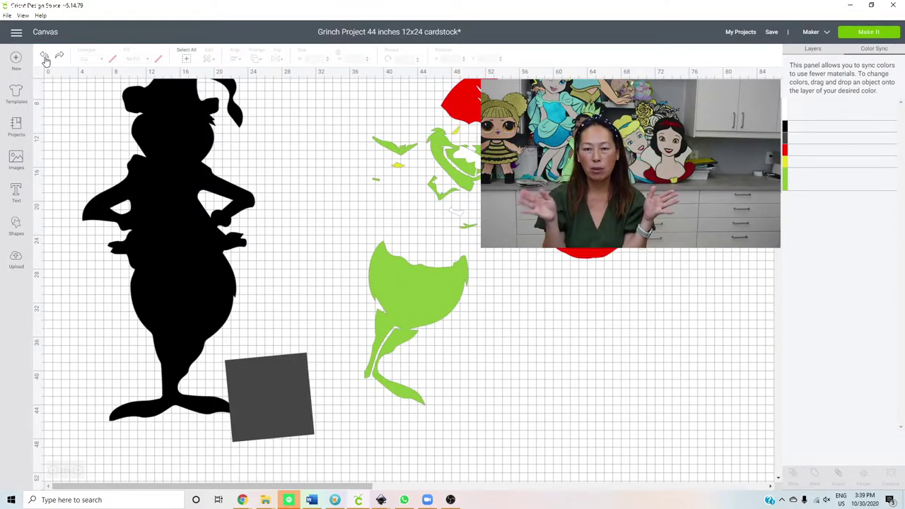
click(44, 57)
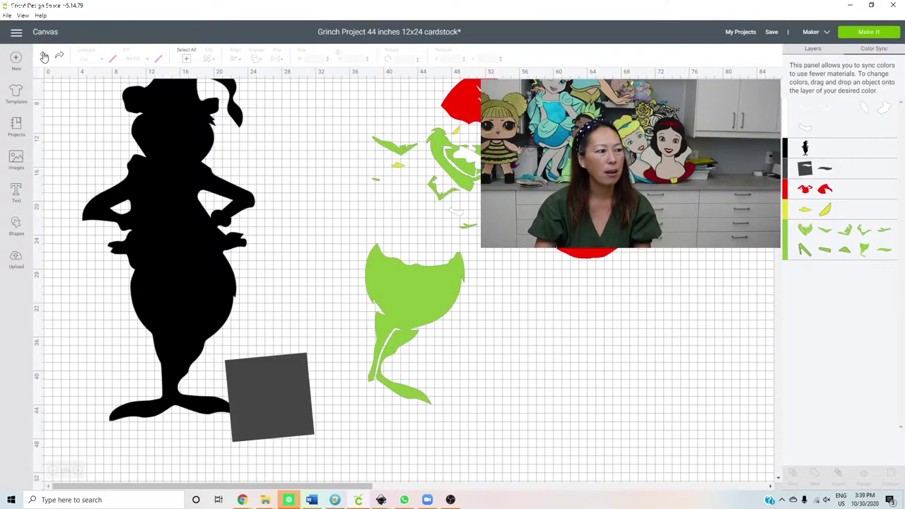
click(44, 57)
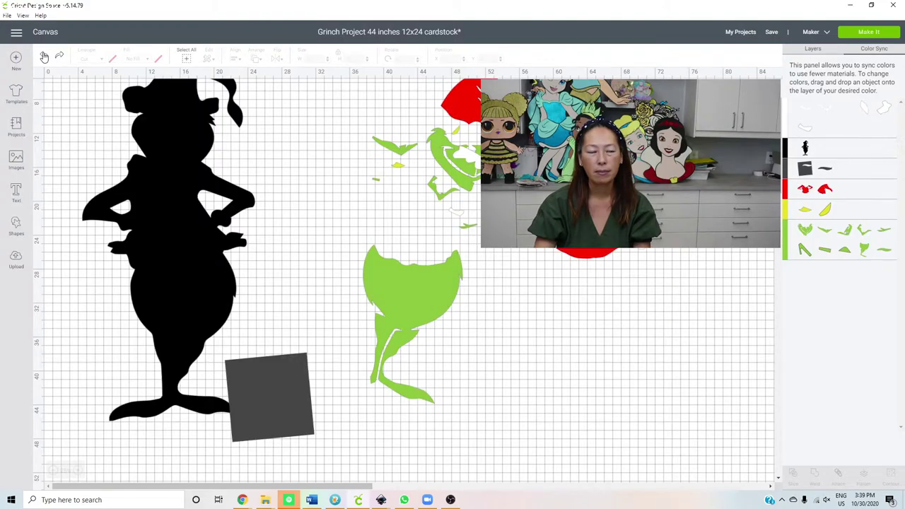
click(44, 57)
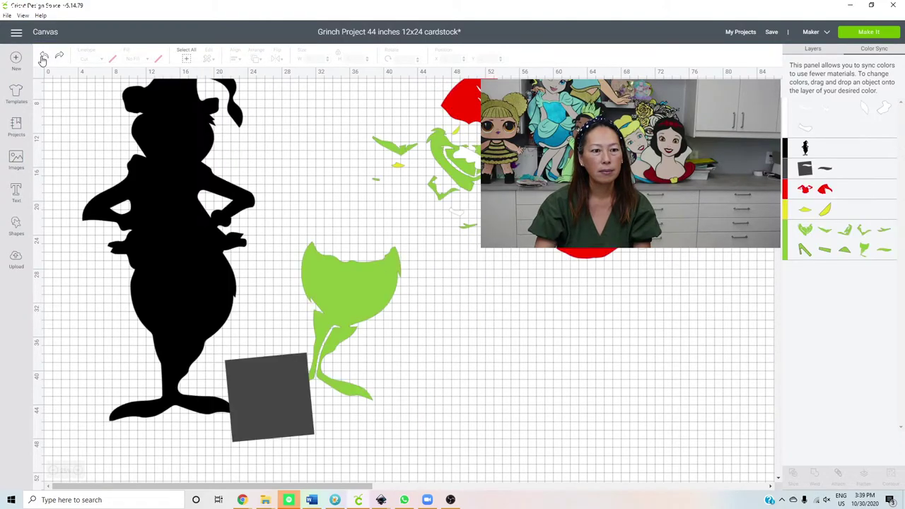
click(44, 57)
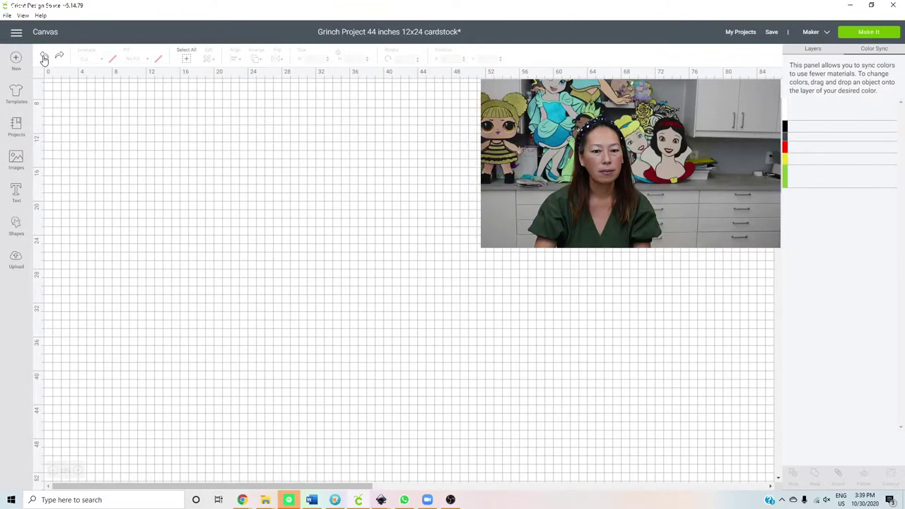
click(43, 57)
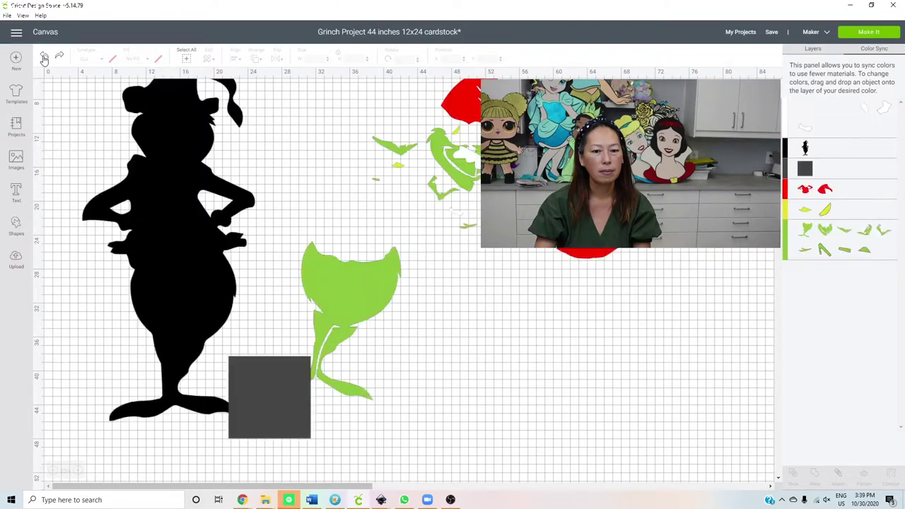
click(44, 58)
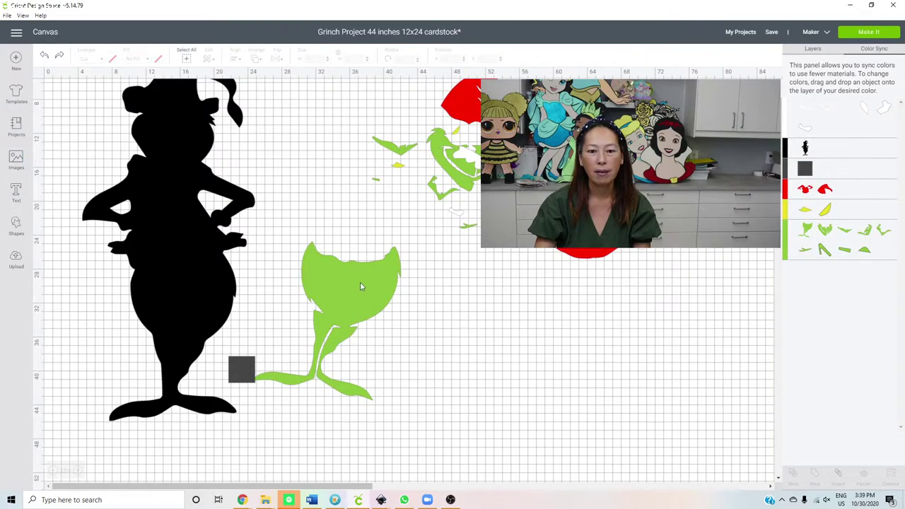
Move the green piece right of the silhouette and rotate it to nearly upright, about 357.9°
drag(360, 281, 410, 290)
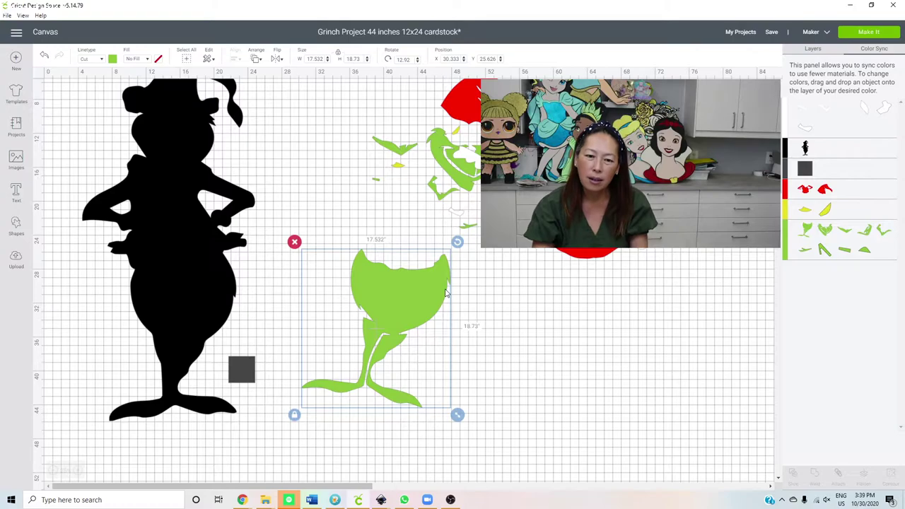
drag(458, 242, 436, 236)
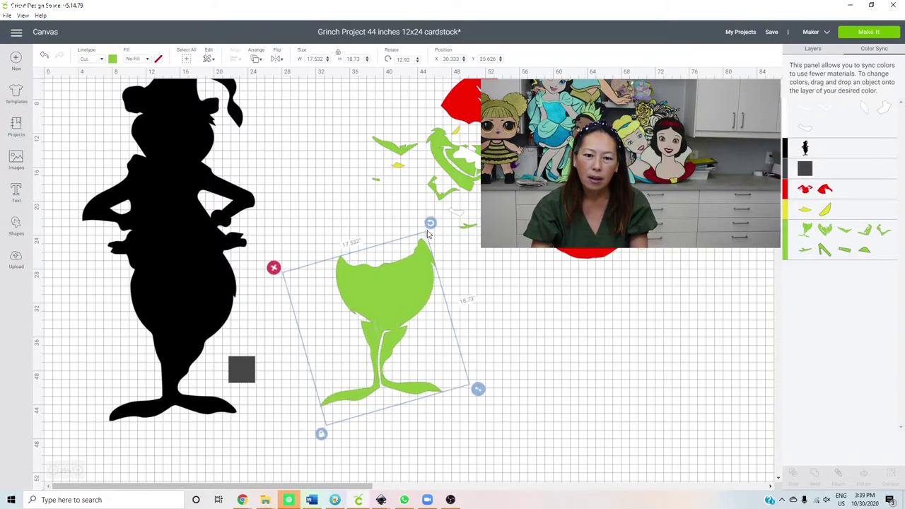
drag(428, 233, 441, 243)
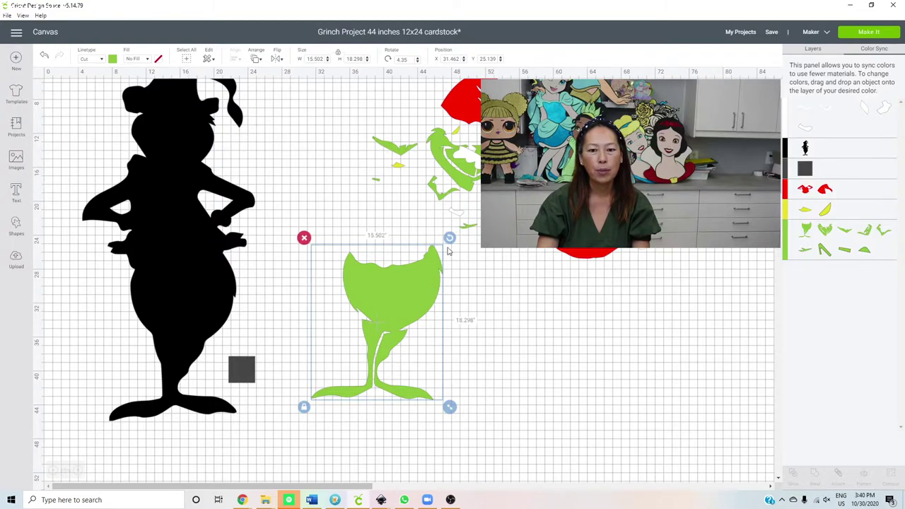
mouse_move(449, 237)
mouse_down()
mouse_move(441, 232)
mouse_move(439, 251)
mouse_up()
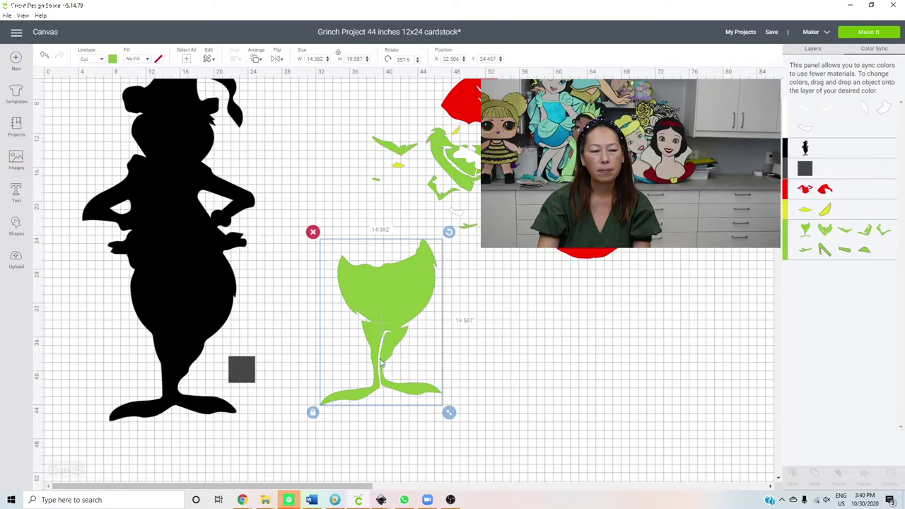
Enlarge the grey square to 21 inches and move it below the green stem
click(16, 228)
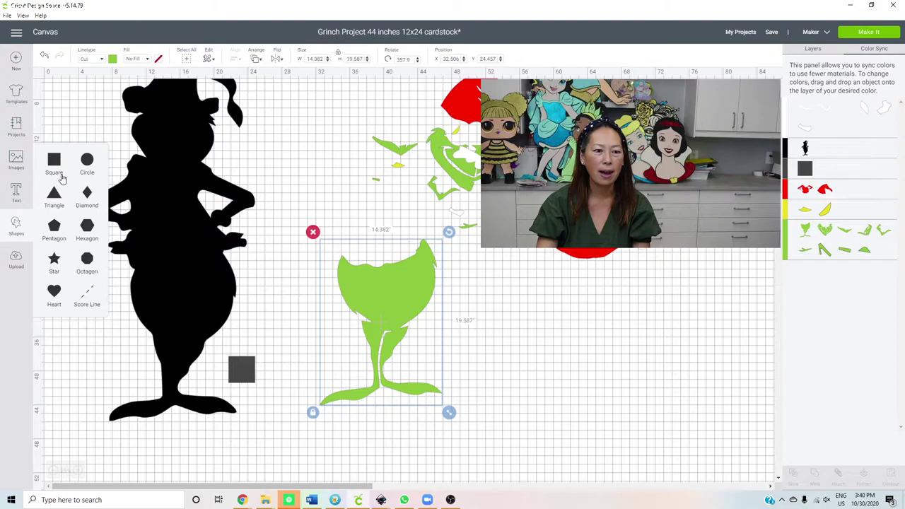
click(240, 369)
scroll(262, 339, down, 3)
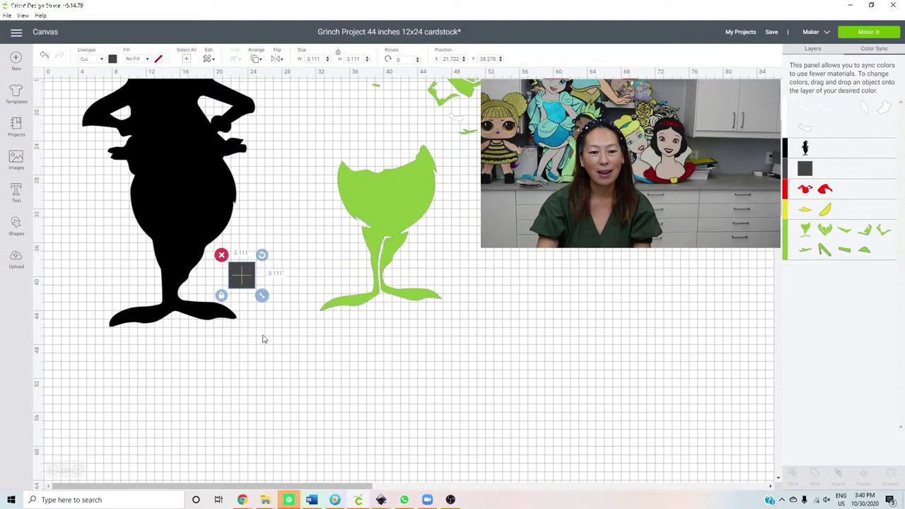
drag(262, 294, 415, 442)
drag(333, 286, 409, 286)
Slice the green piece with the square, then move the trimmed piece right, tilted 7.94°
click(596, 339)
drag(589, 352, 470, 317)
drag(409, 284, 378, 258)
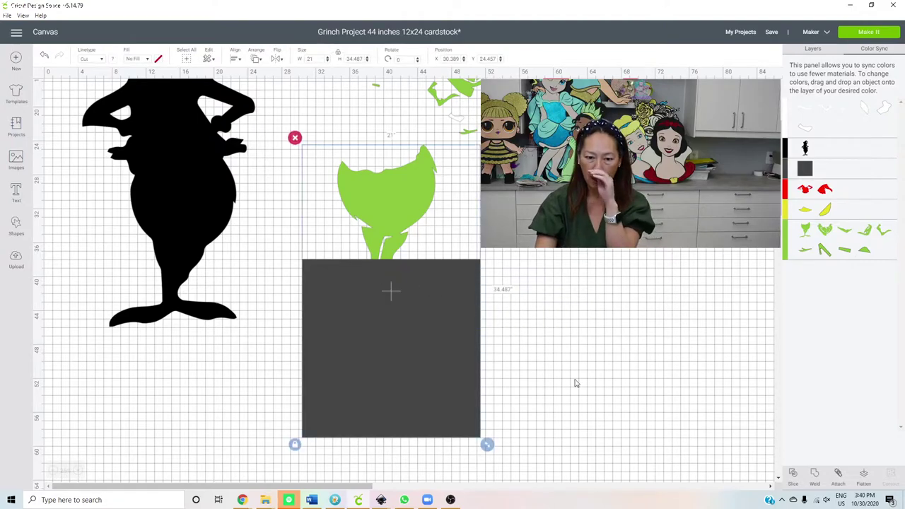
click(794, 474)
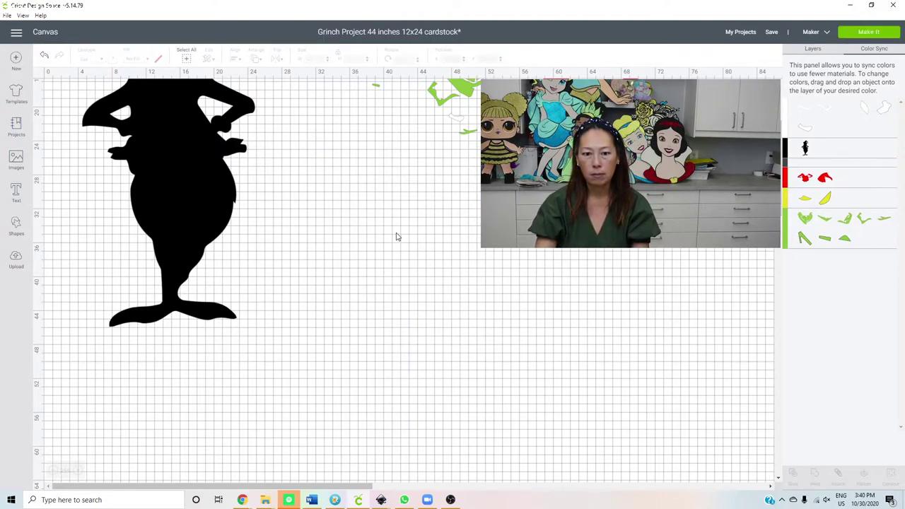
drag(390, 216, 608, 273)
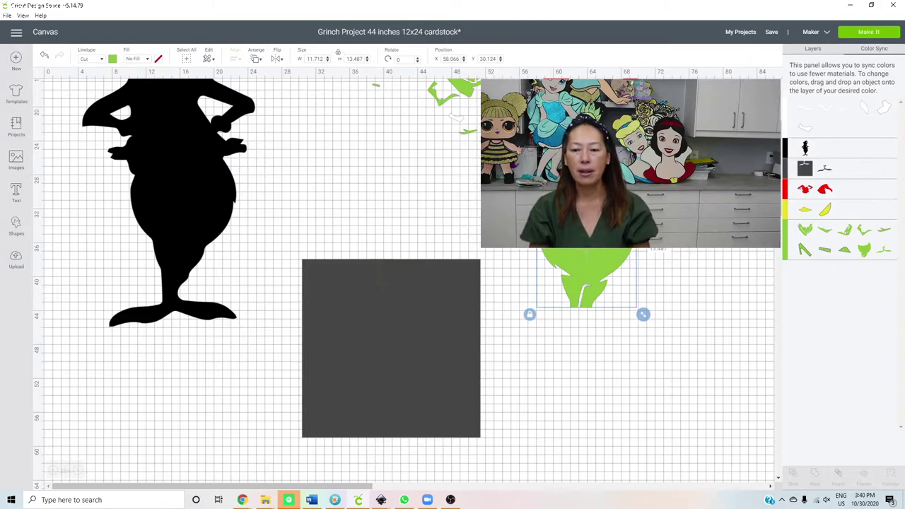
drag(640, 243, 648, 254)
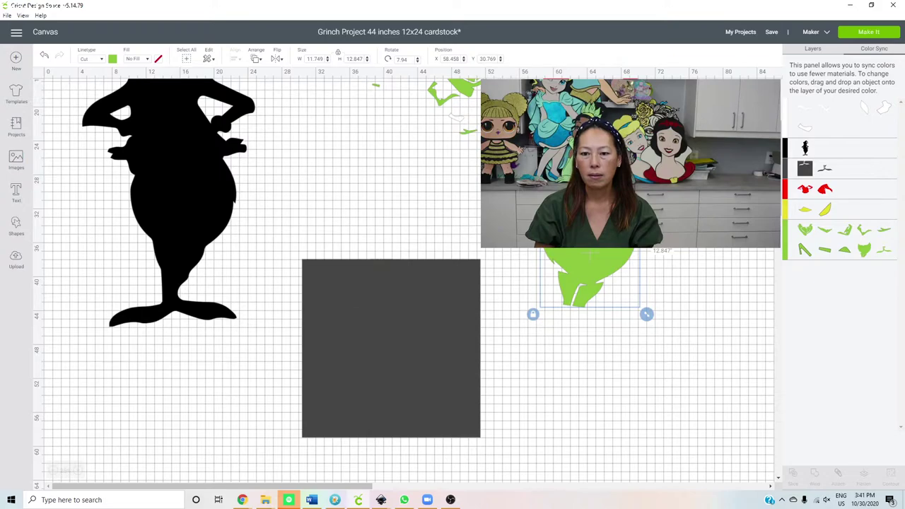
Reselect the cut green piece and rotate it further clockwise, then back to nearly upright
key(Escape)
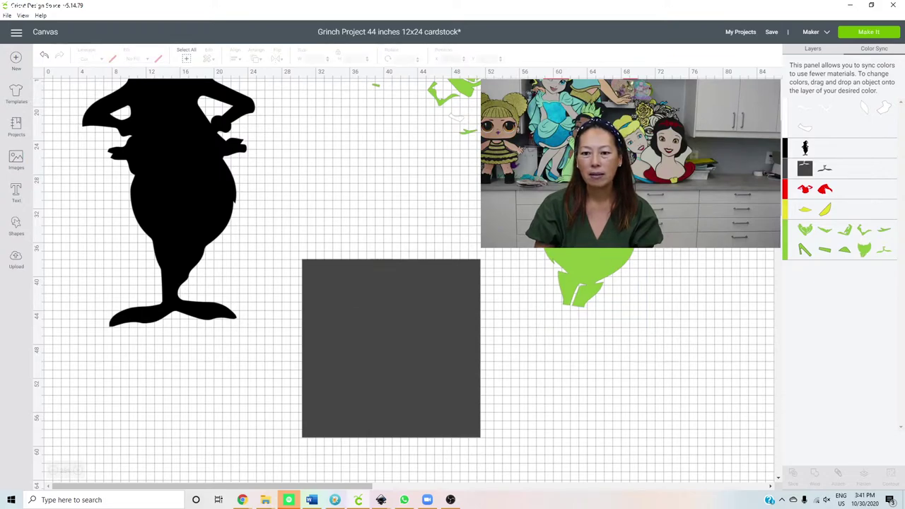
click(587, 272)
mouse_move(646, 247)
mouse_down()
mouse_move(651, 257)
mouse_move(660, 249)
mouse_up()
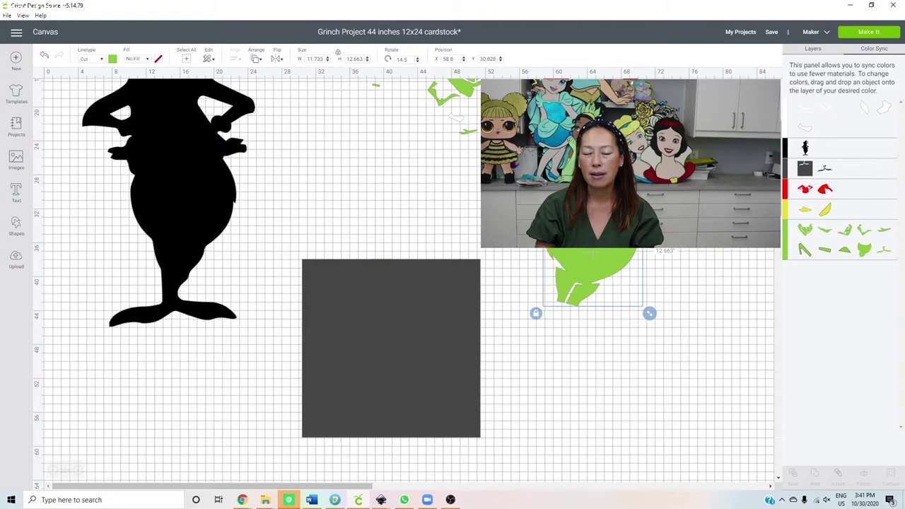
drag(649, 191, 617, 165)
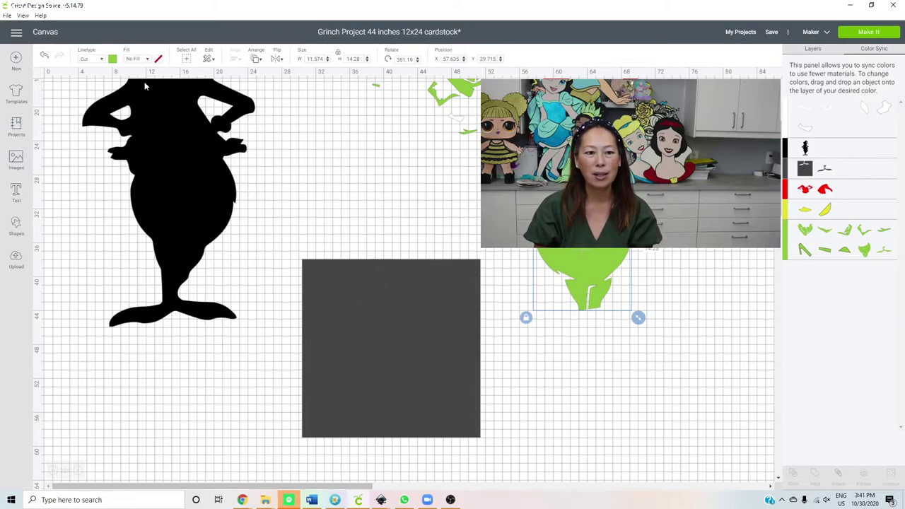
Undo twenty-one changes until the upright green piece stands directly atop the grey rectangle
click(42, 56)
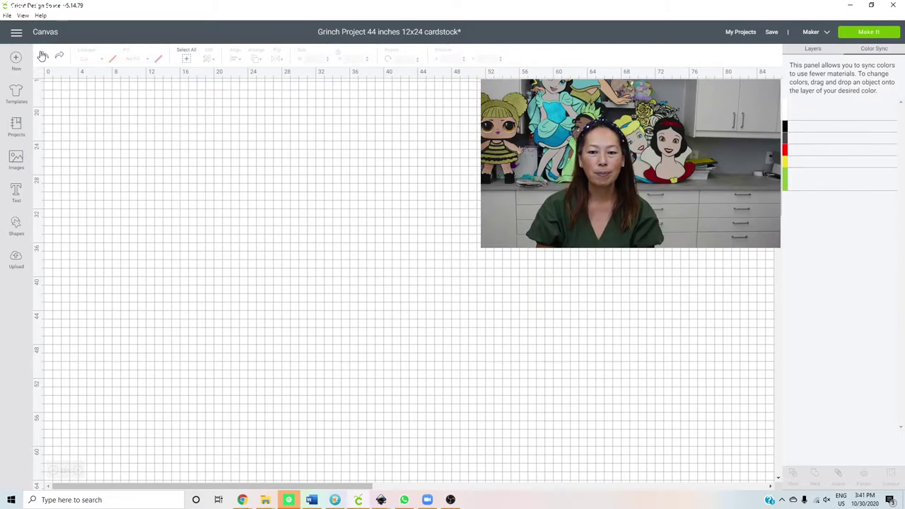
click(43, 56)
click(42, 55)
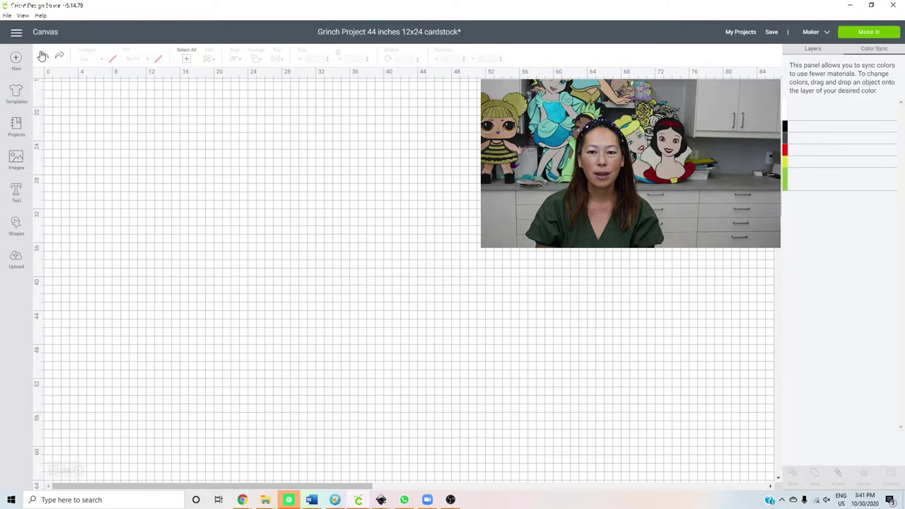
click(43, 56)
click(42, 56)
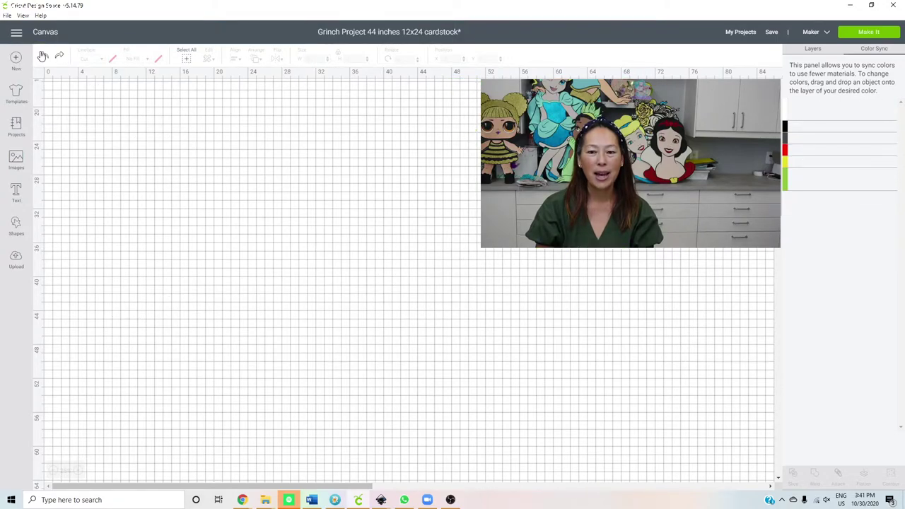
click(42, 56)
click(43, 56)
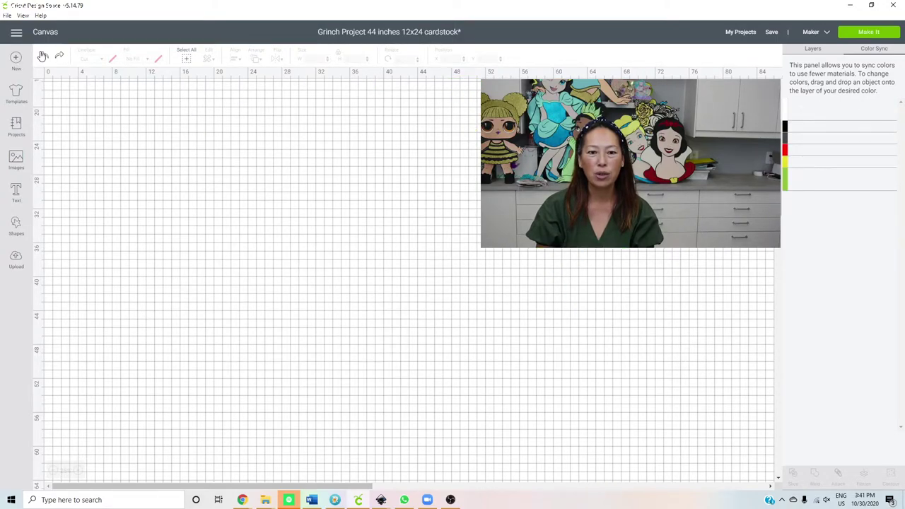
click(43, 56)
click(42, 56)
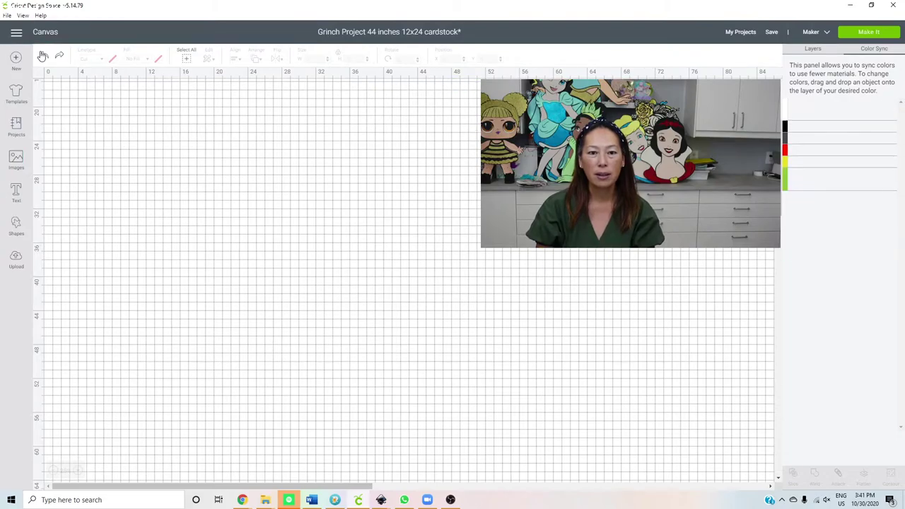
click(43, 56)
click(43, 55)
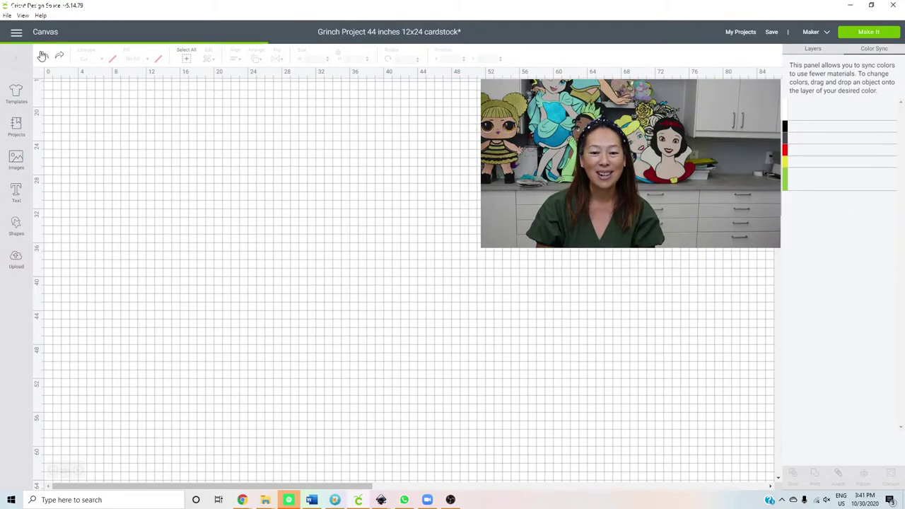
click(43, 56)
click(43, 56)
click(42, 56)
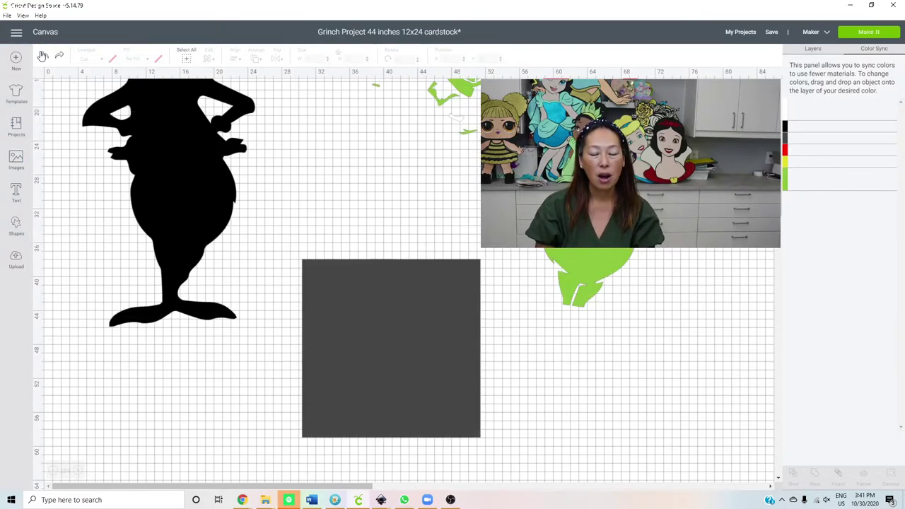
click(43, 56)
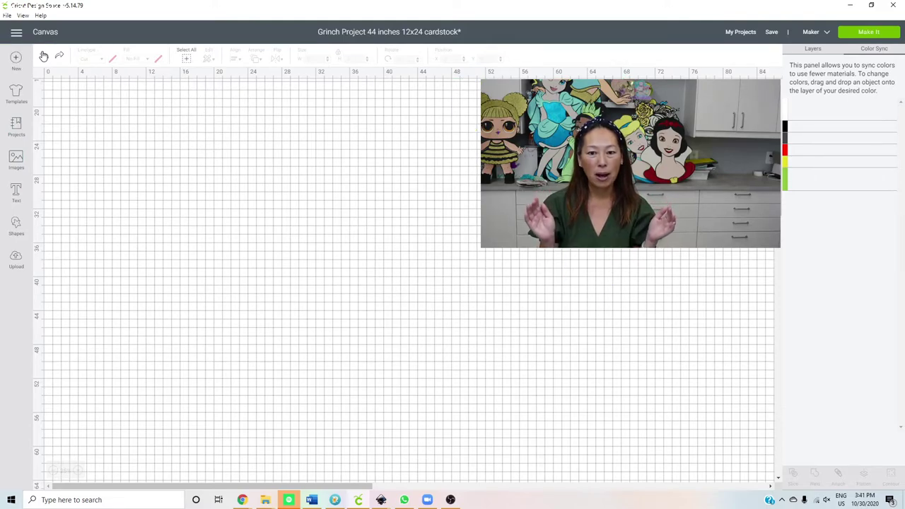
click(43, 56)
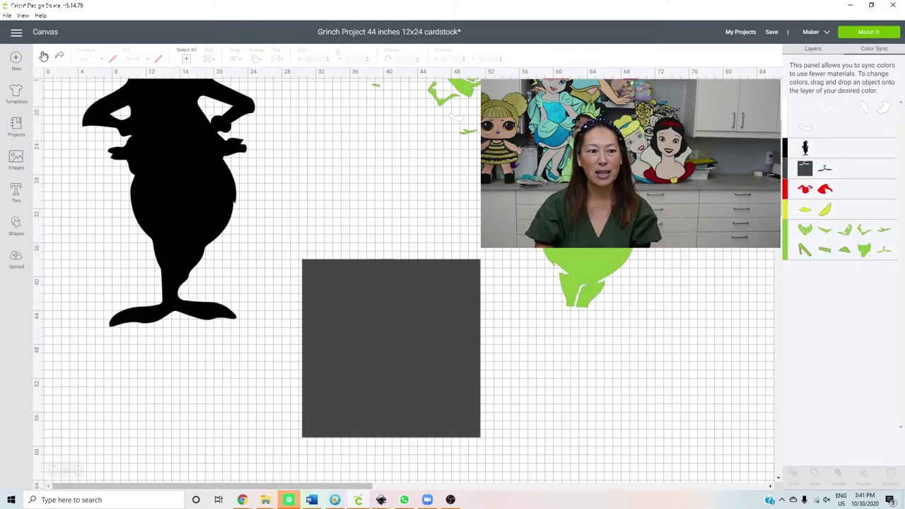
click(43, 56)
click(43, 56)
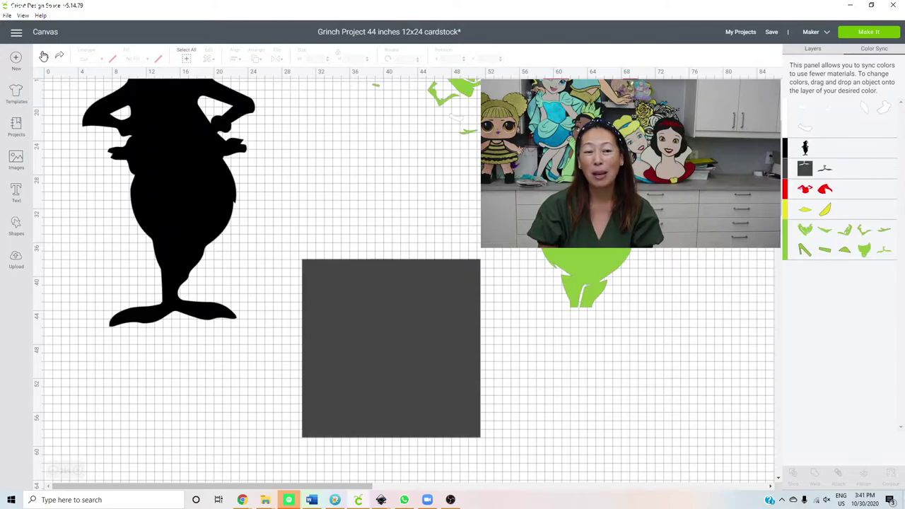
click(43, 56)
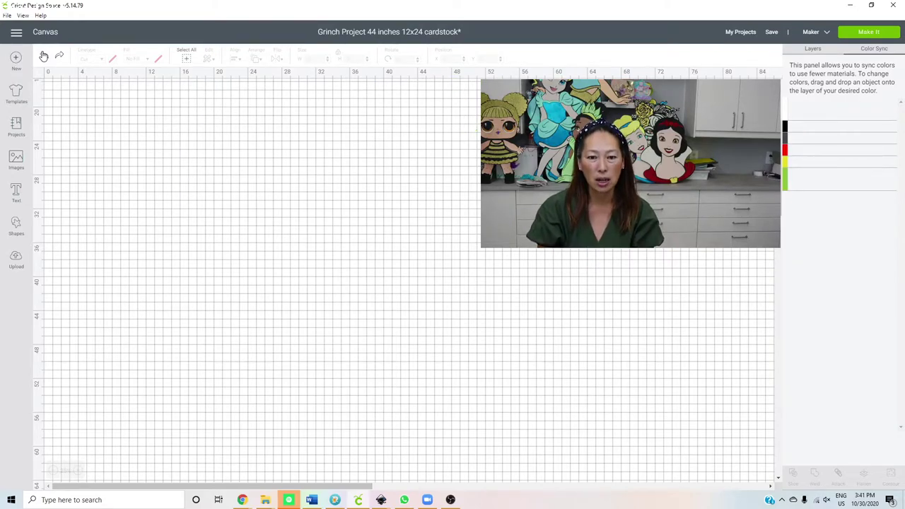
click(42, 55)
click(43, 55)
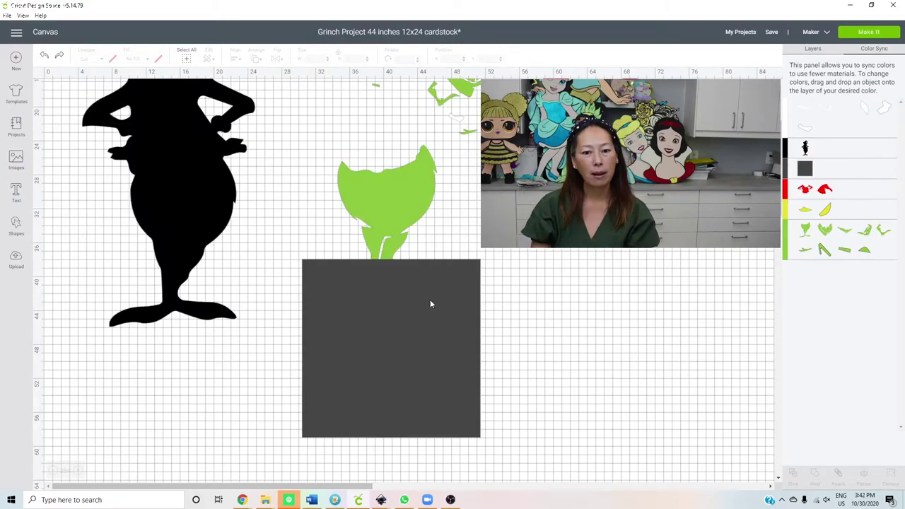
Move the grey square lower right and place a 15.889-inch circle over the green head
drag(430, 304, 599, 349)
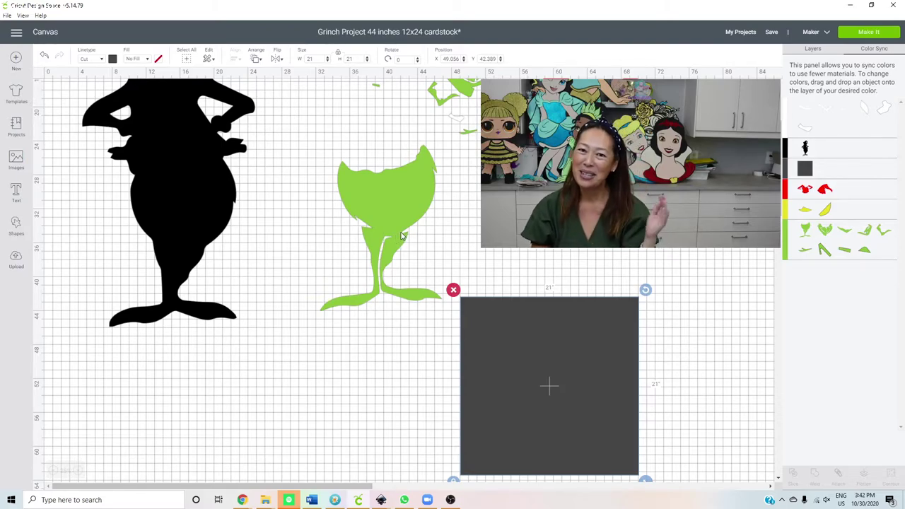
click(15, 226)
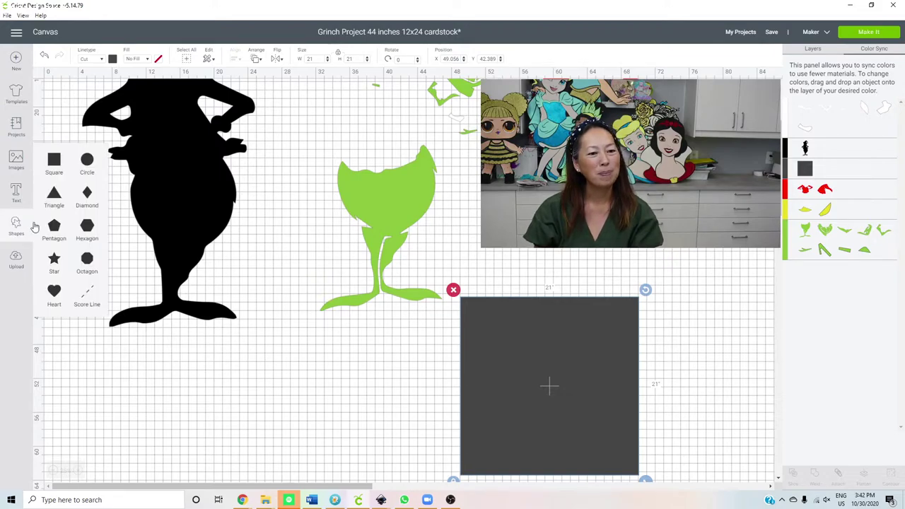
click(88, 162)
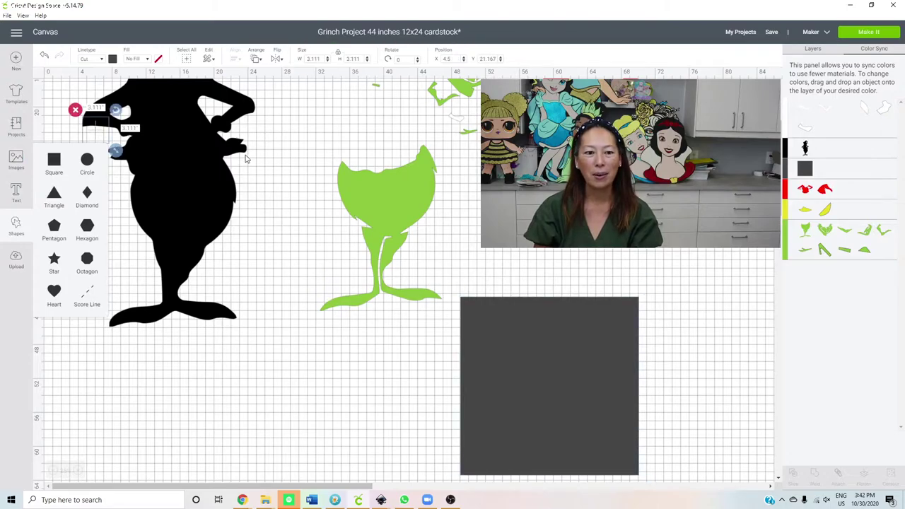
drag(95, 128, 258, 147)
drag(311, 154, 437, 231)
drag(369, 225, 400, 175)
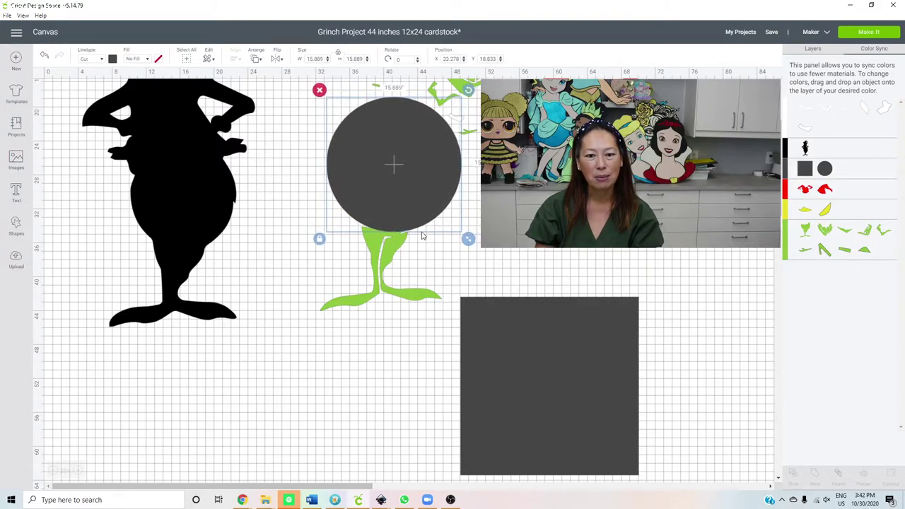
Slice the grey circle against the green head and pull the stem, face and circle pieces apart
click(354, 336)
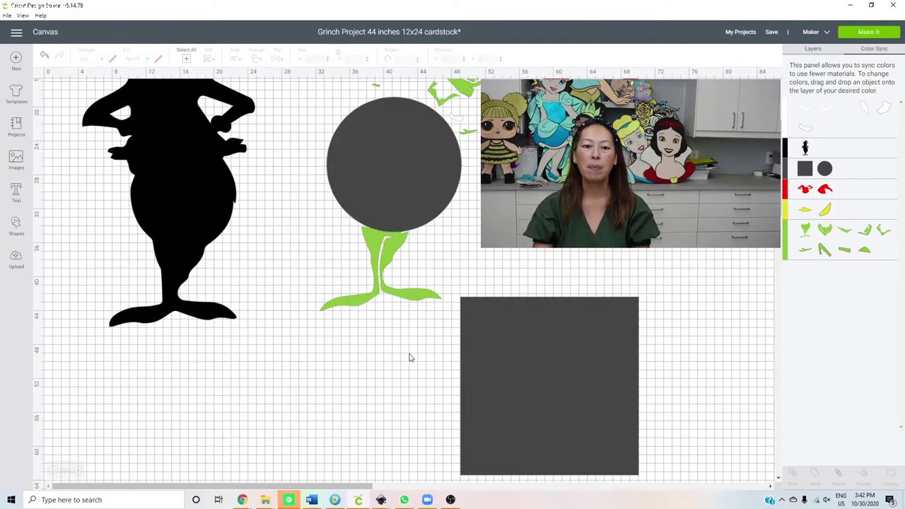
drag(408, 356, 361, 196)
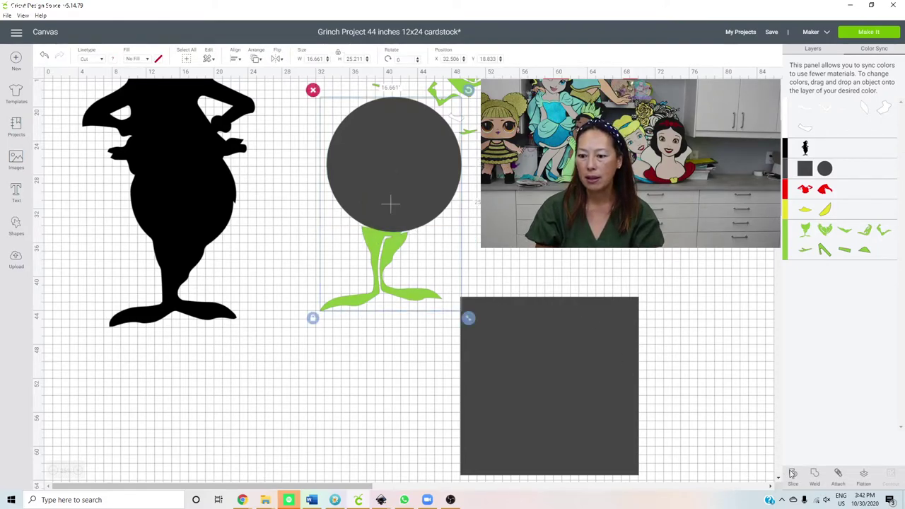
click(791, 474)
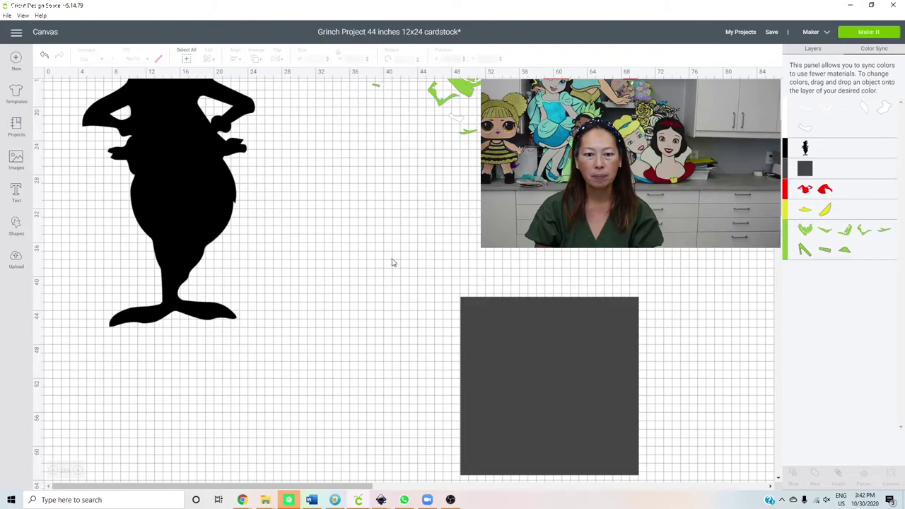
click(388, 263)
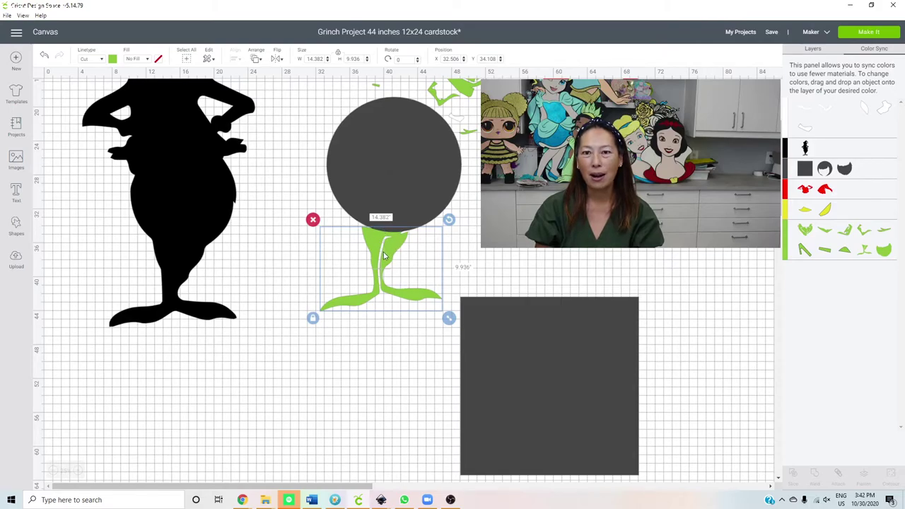
drag(425, 248, 640, 213)
drag(388, 187, 341, 366)
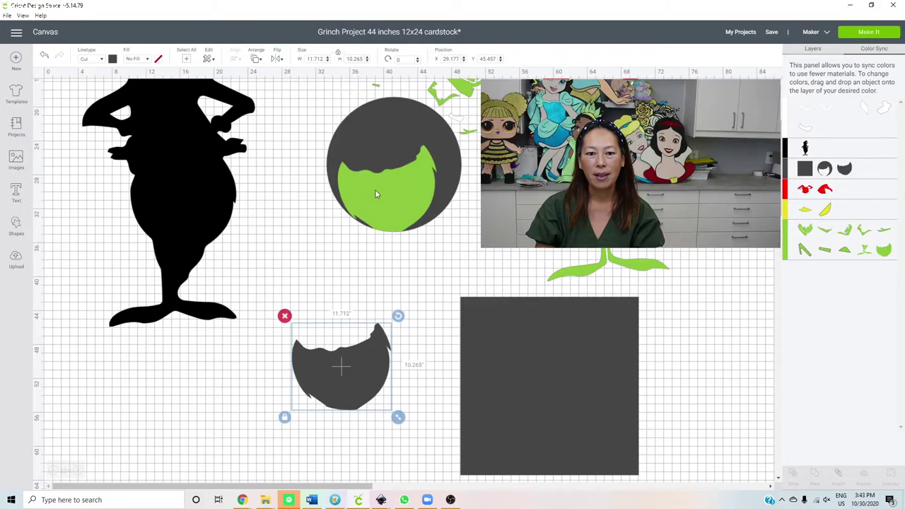
click(376, 190)
drag(376, 190, 321, 422)
Move the green face up and right and straighten it to nearly 0 degrees
click(395, 208)
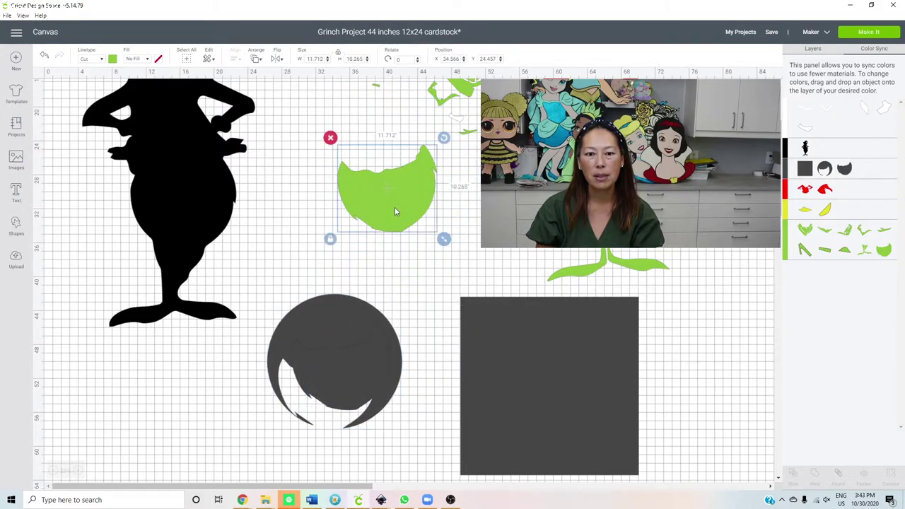
click(444, 138)
click(416, 168)
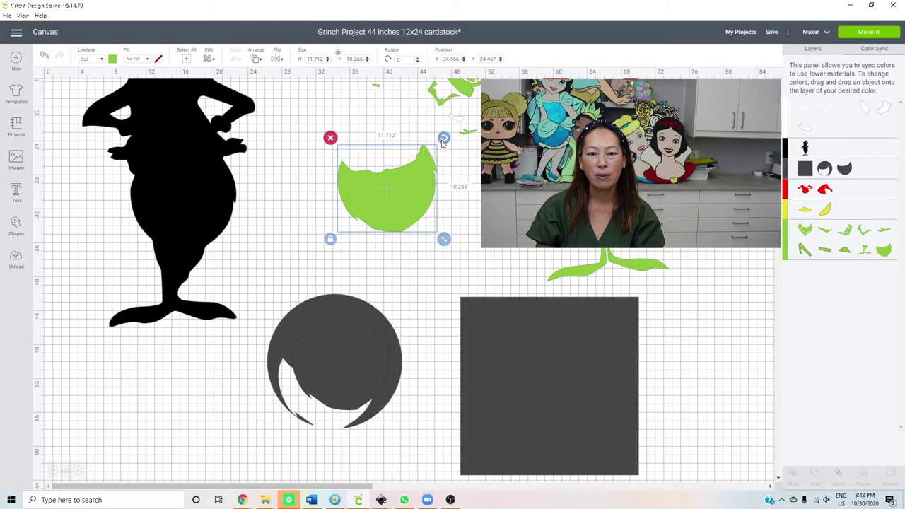
drag(442, 141, 420, 129)
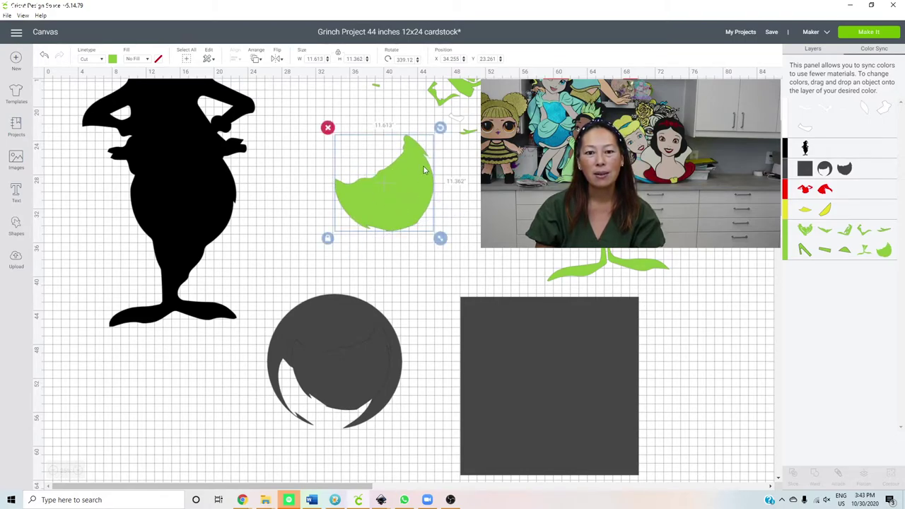
mouse_move(438, 133)
mouse_down()
mouse_move(434, 121)
mouse_move(442, 136)
mouse_up()
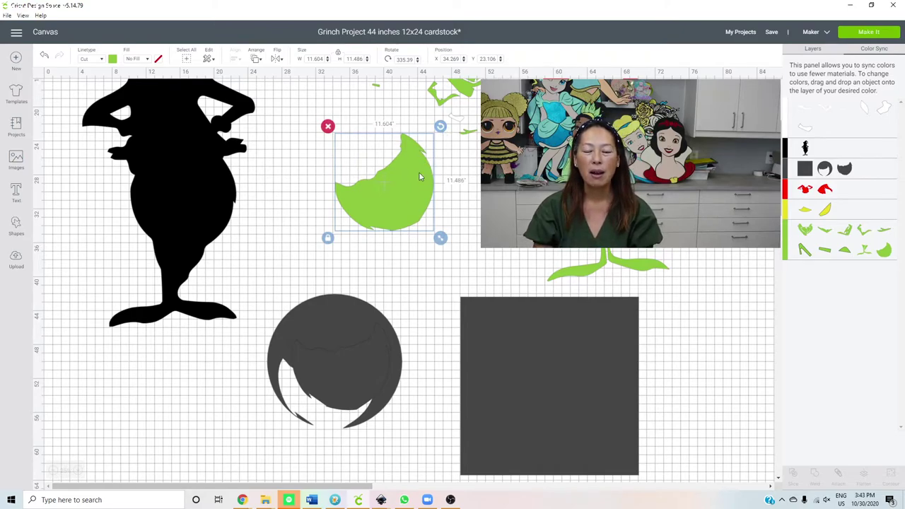
drag(419, 171, 547, 196)
drag(568, 150, 504, 129)
click(471, 205)
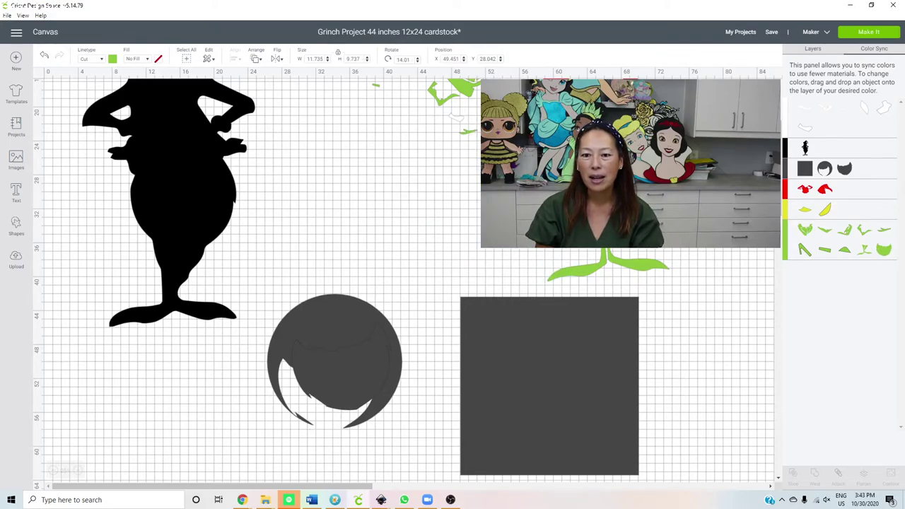
drag(519, 222, 621, 167)
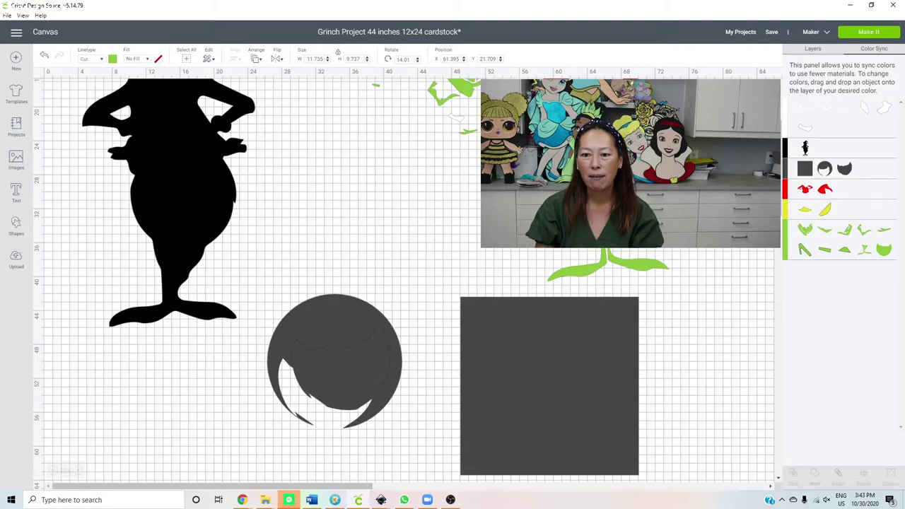
drag(615, 114, 587, 119)
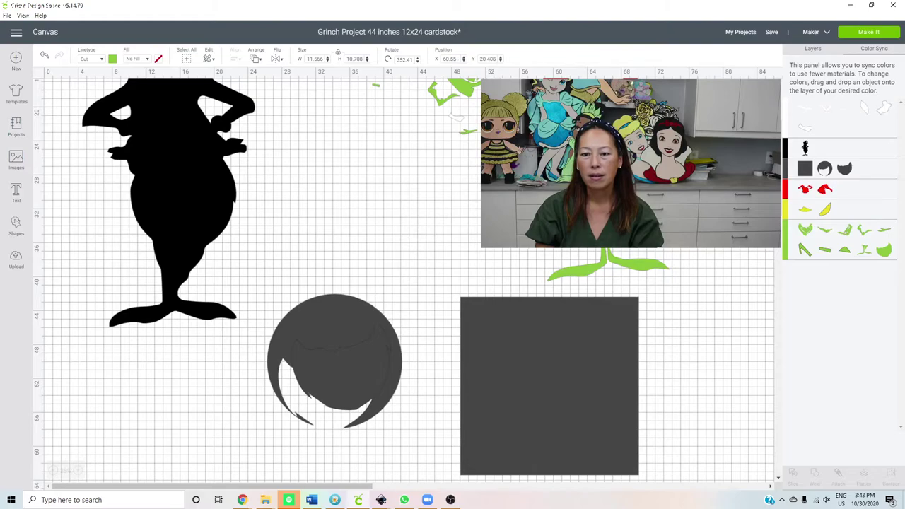
drag(587, 119, 592, 118)
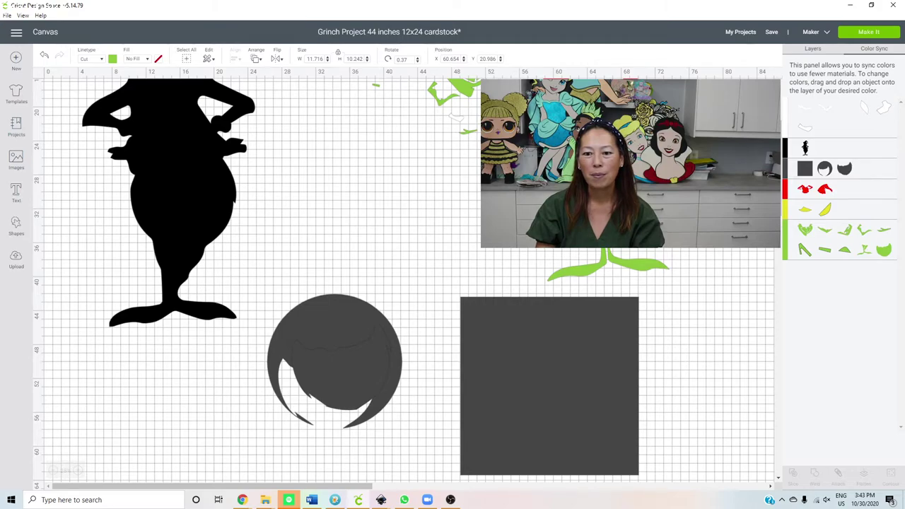
click(430, 255)
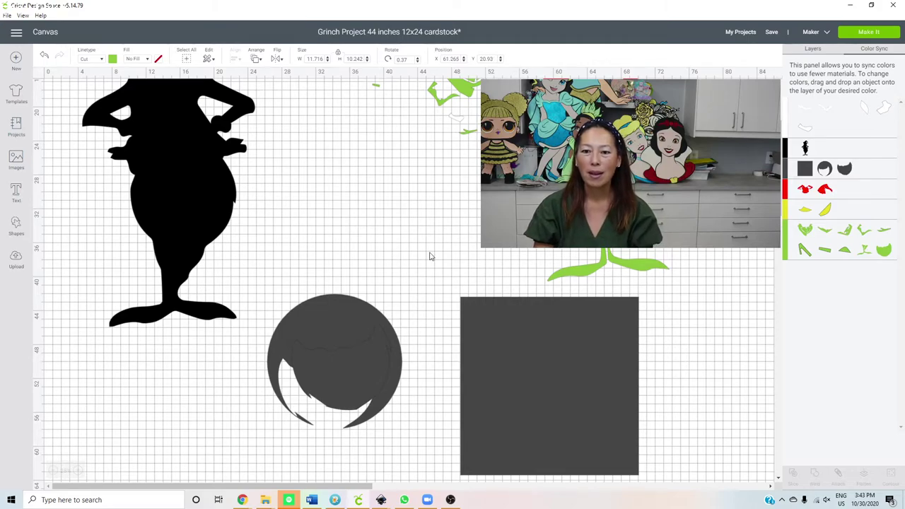
click(315, 348)
scroll(316, 348, down, 5)
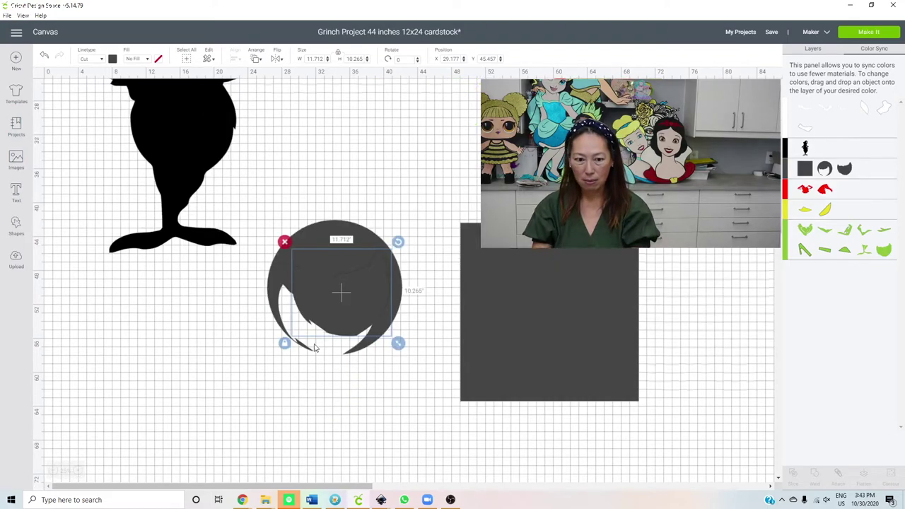
key(Delete)
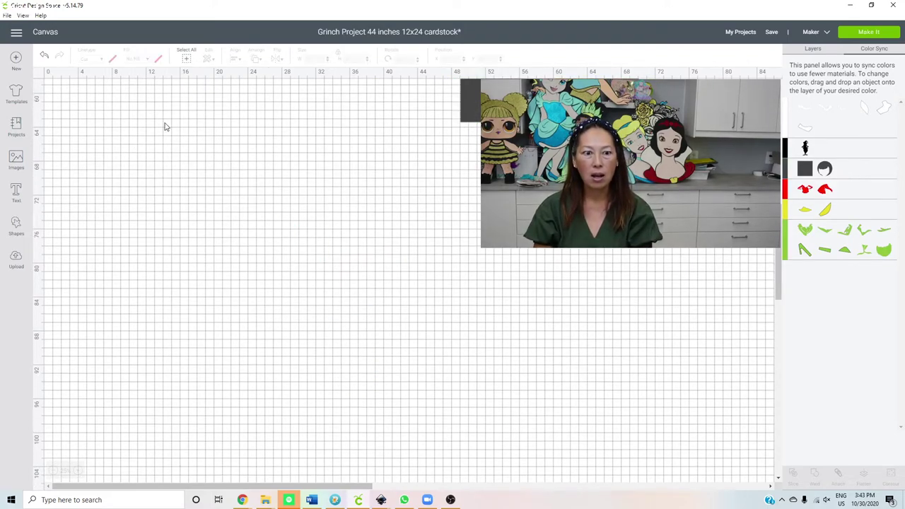
click(44, 56)
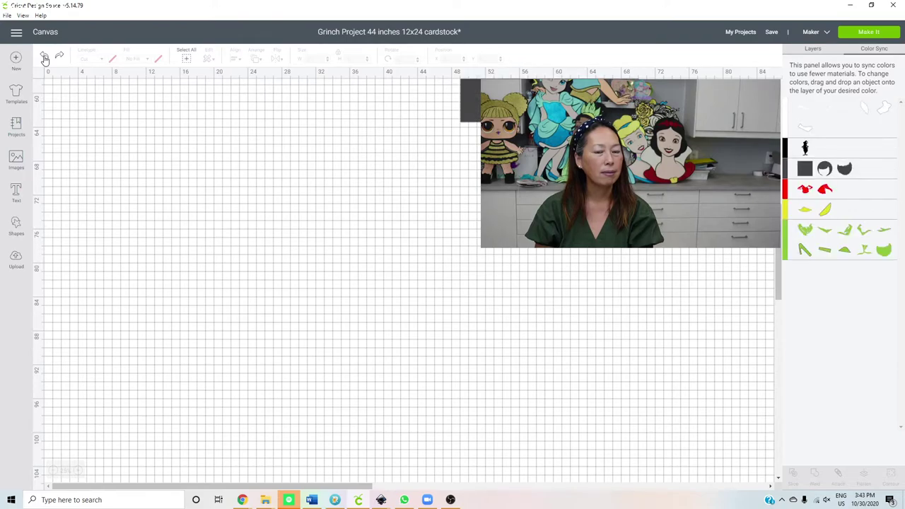
click(44, 58)
click(44, 58)
click(43, 58)
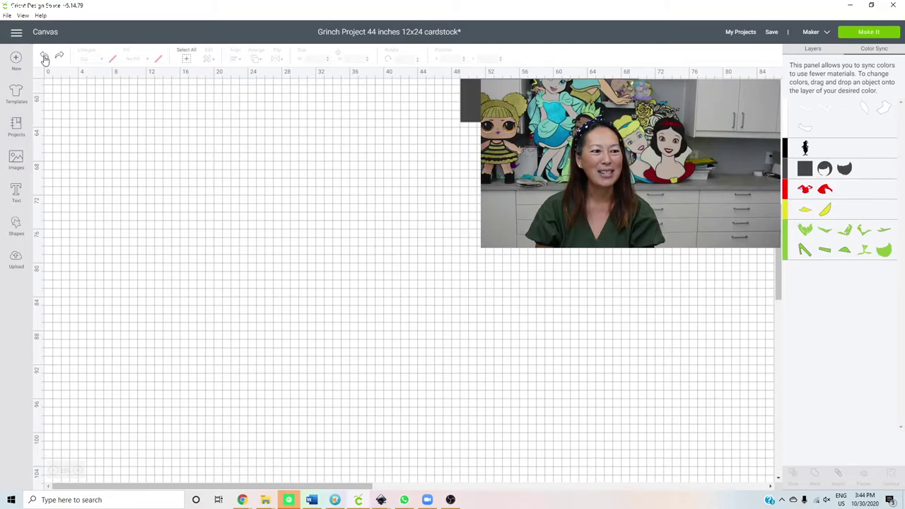
click(44, 58)
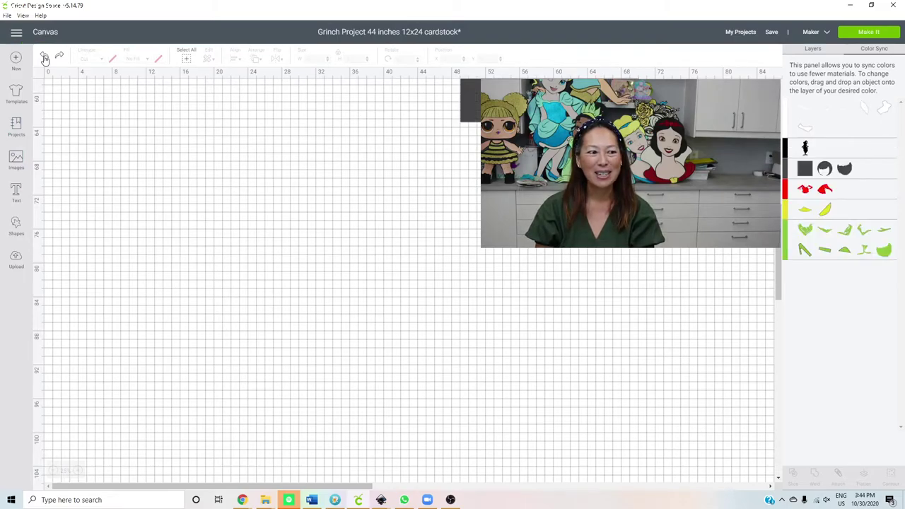
scroll(388, 301, up, 10)
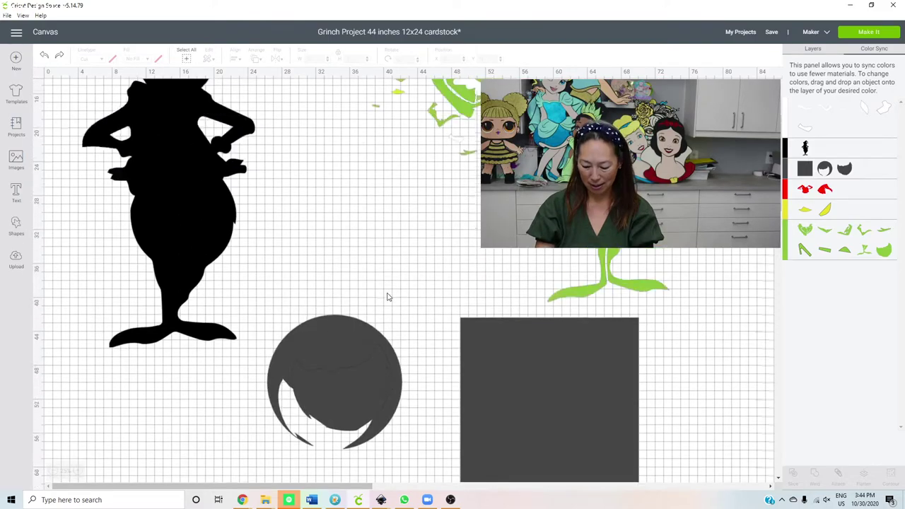
scroll(387, 297, up, 3)
scroll(388, 297, down, 4)
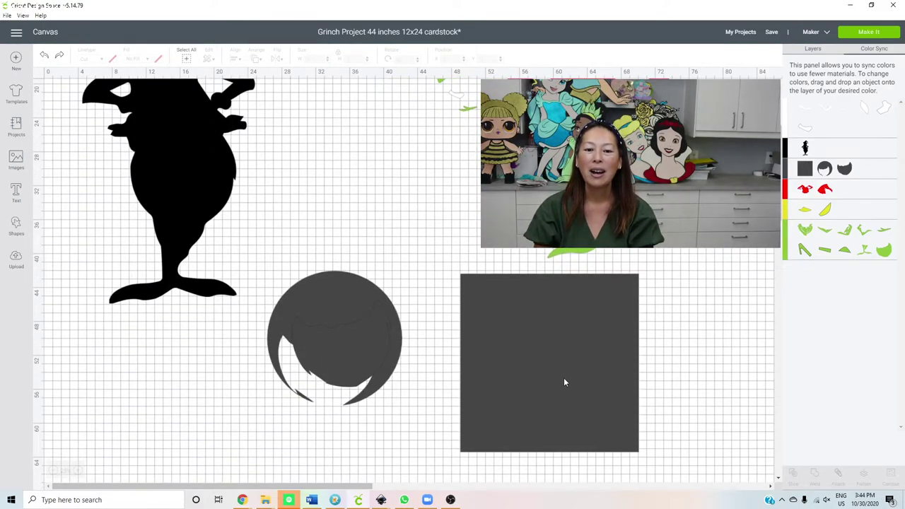
drag(376, 439, 306, 304)
key(Delete)
click(515, 355)
key(Delete)
scroll(473, 345, up, 5)
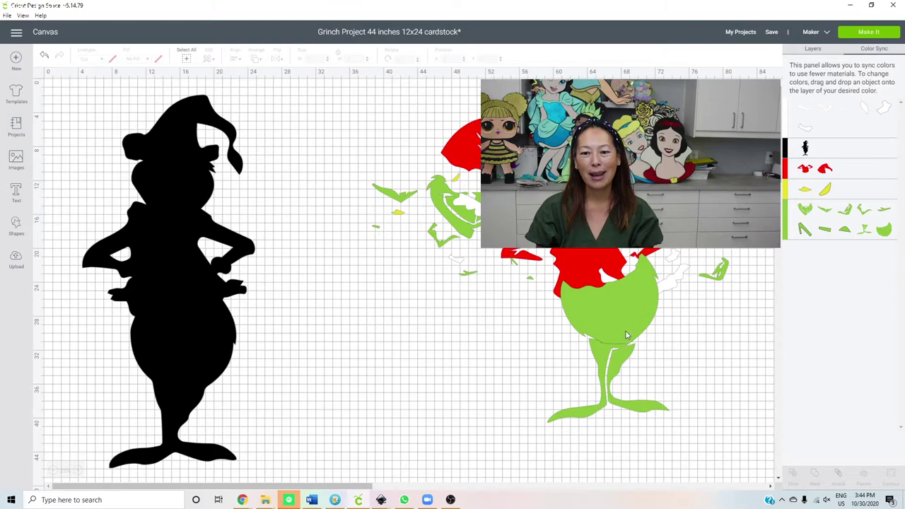
click(216, 193)
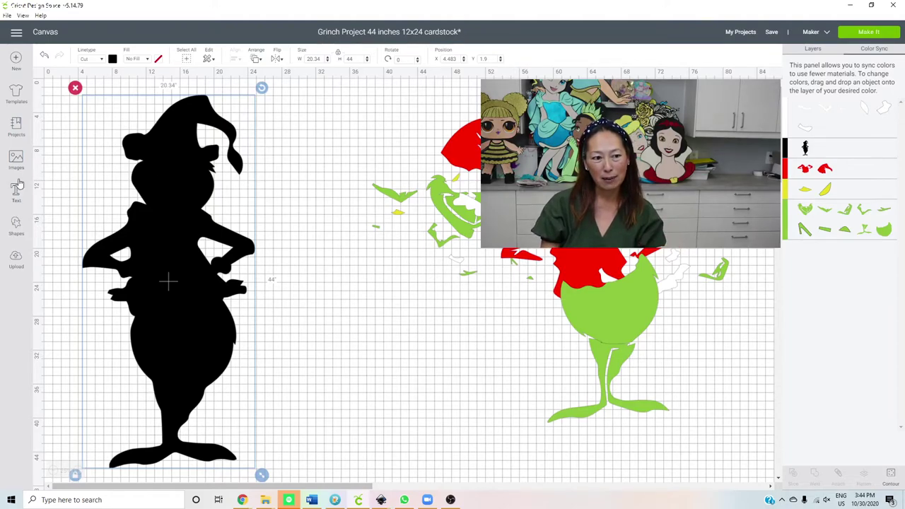
Add a square and resize it to 11 inches wide by 23 inches high
click(12, 232)
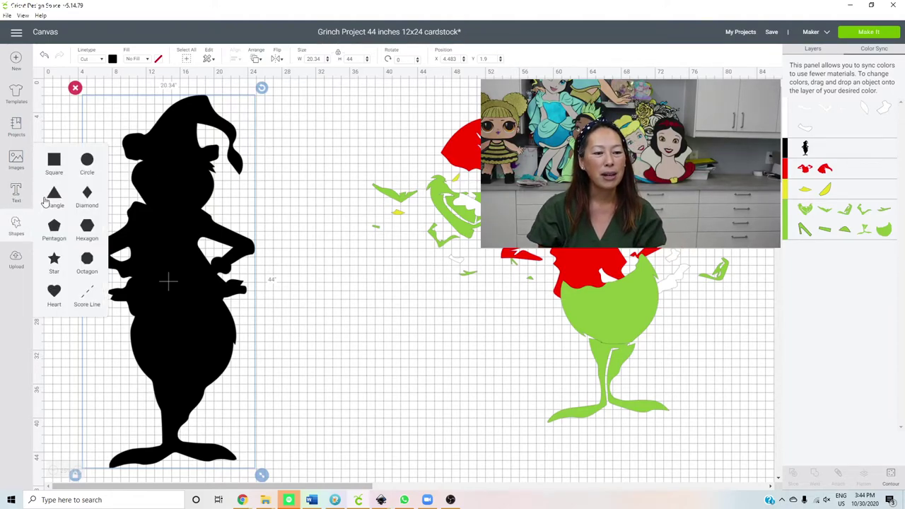
click(92, 176)
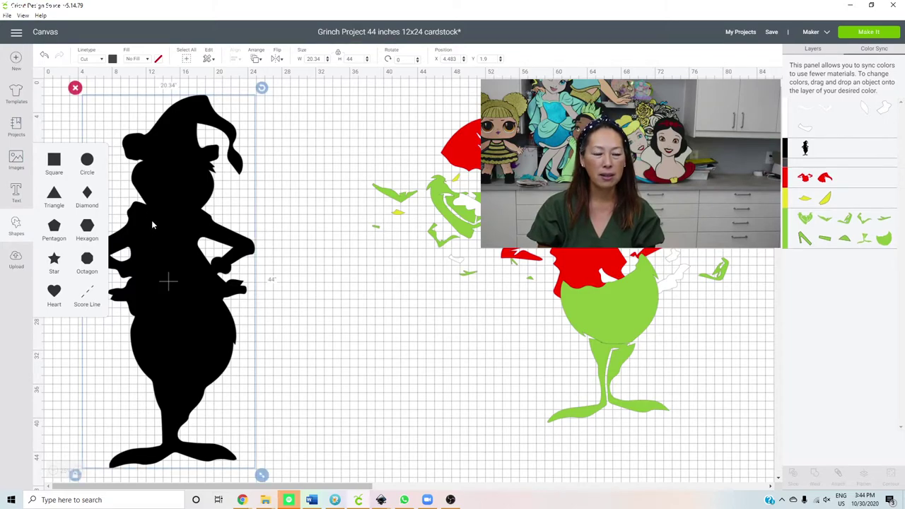
click(54, 161)
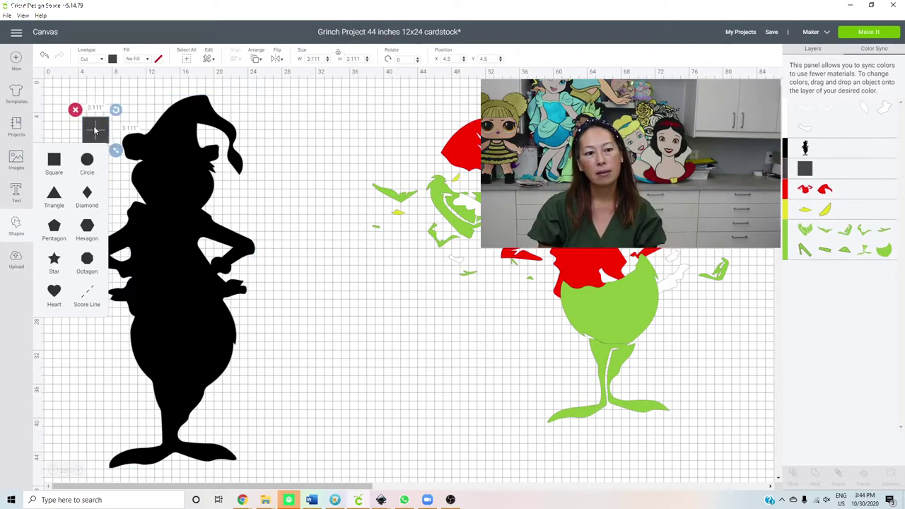
click(95, 129)
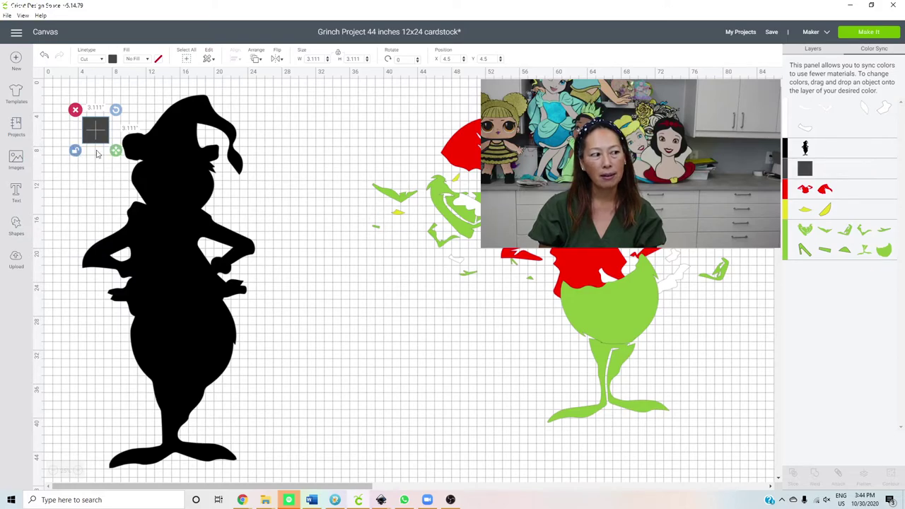
click(313, 59)
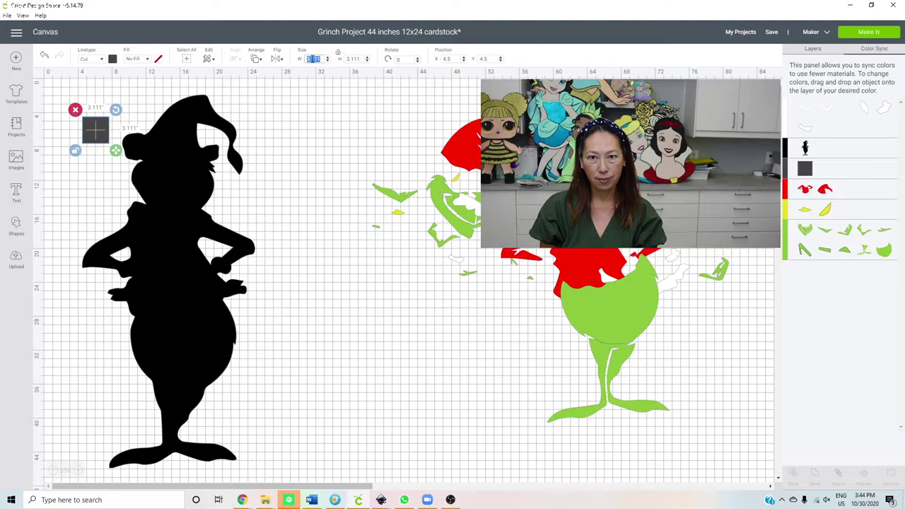
text(11)
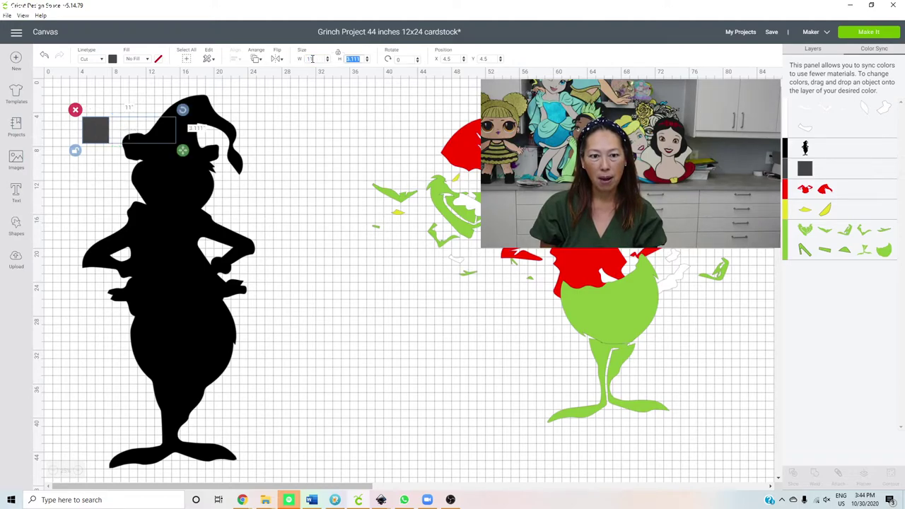
key(Tab)
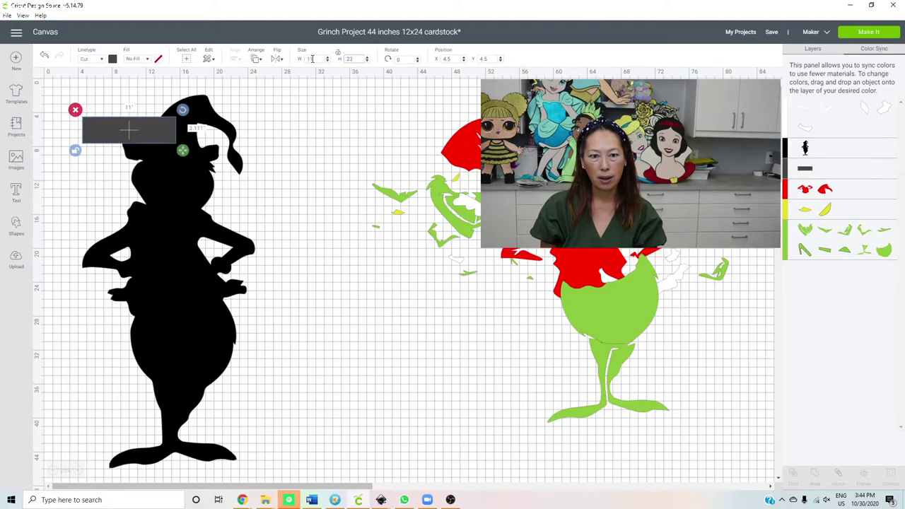
key(Tab)
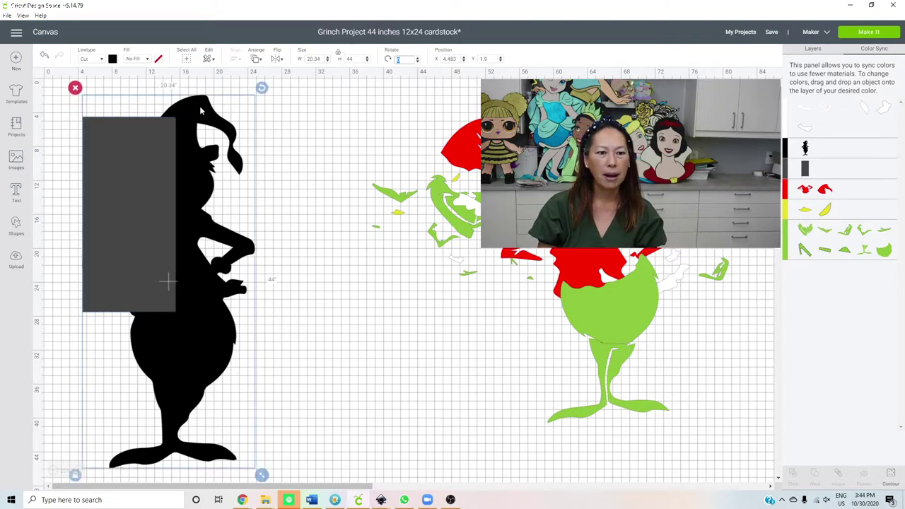
Move the 11×23 rectangle over the upper-left part of the black Grinch silhouette
click(175, 125)
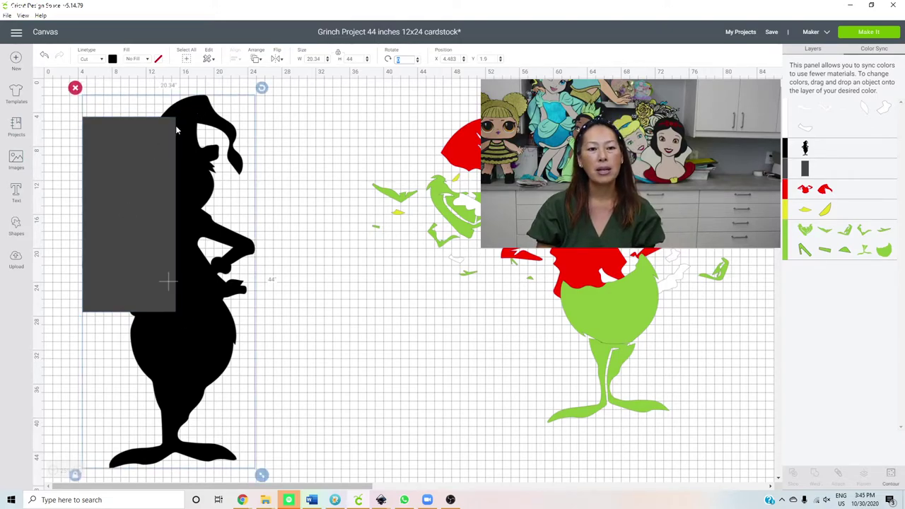
click(148, 142)
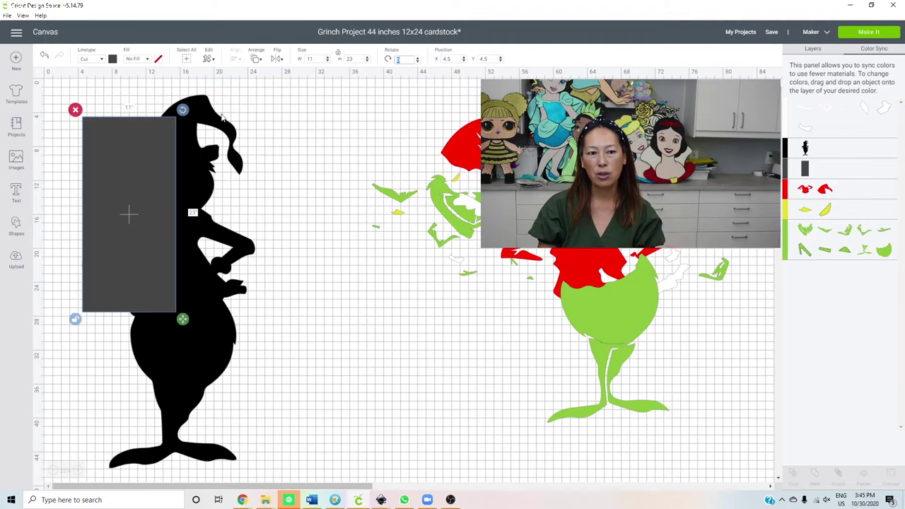
shift+click(191, 145)
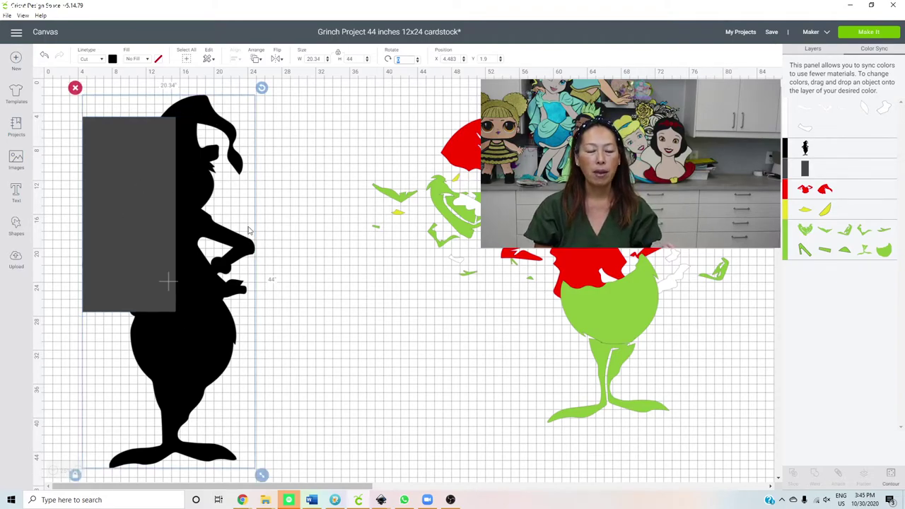
click(135, 205)
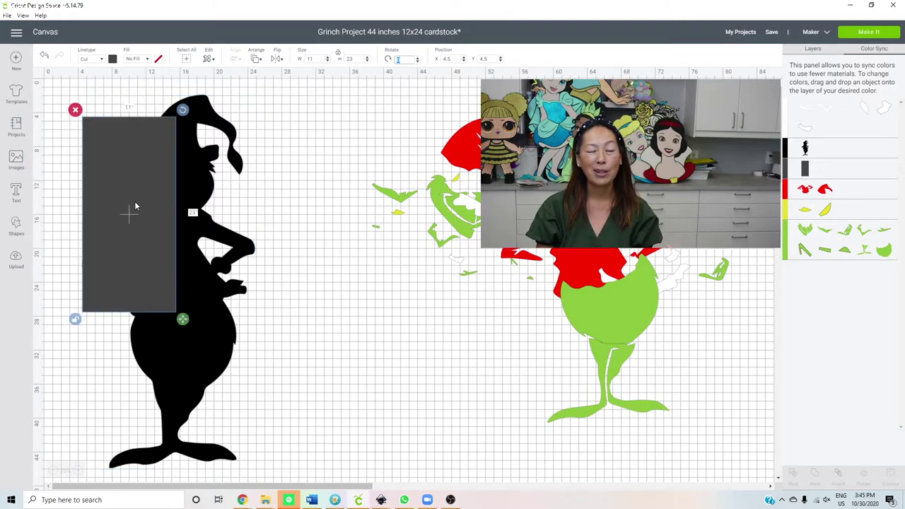
drag(138, 207, 117, 178)
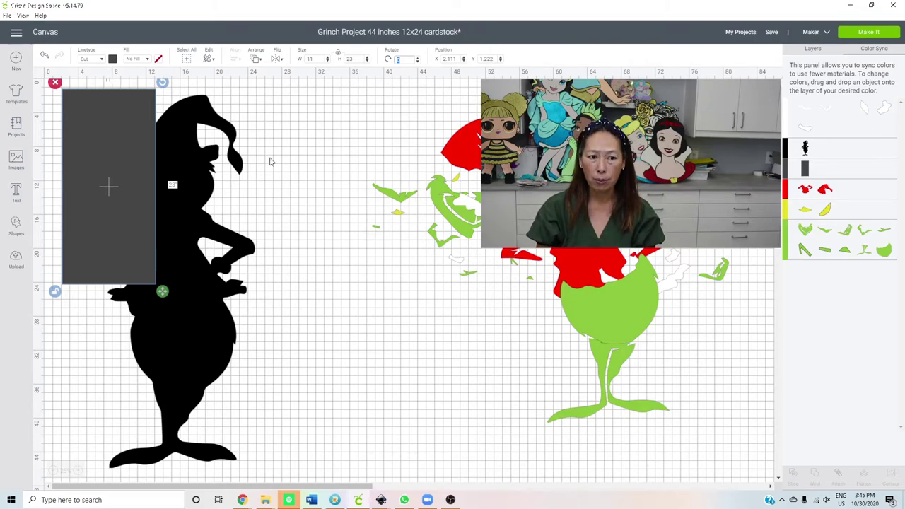
Set the 11×23 rectangle's position to X 2 and Y 1
click(454, 59)
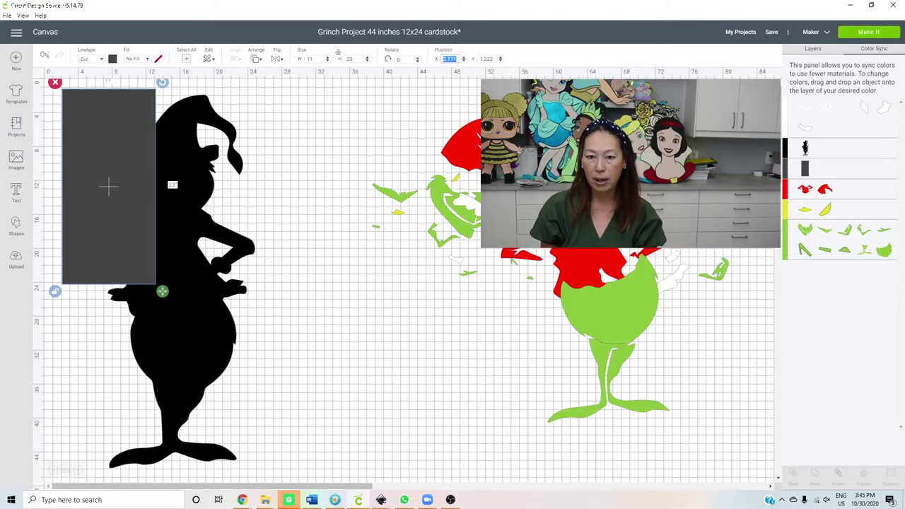
text(2)
key(Tab)
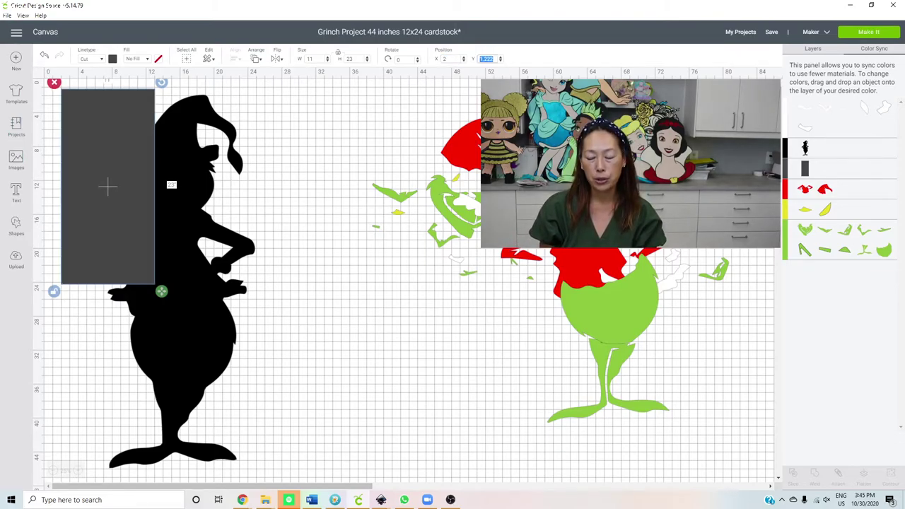
text(1)
key(Return)
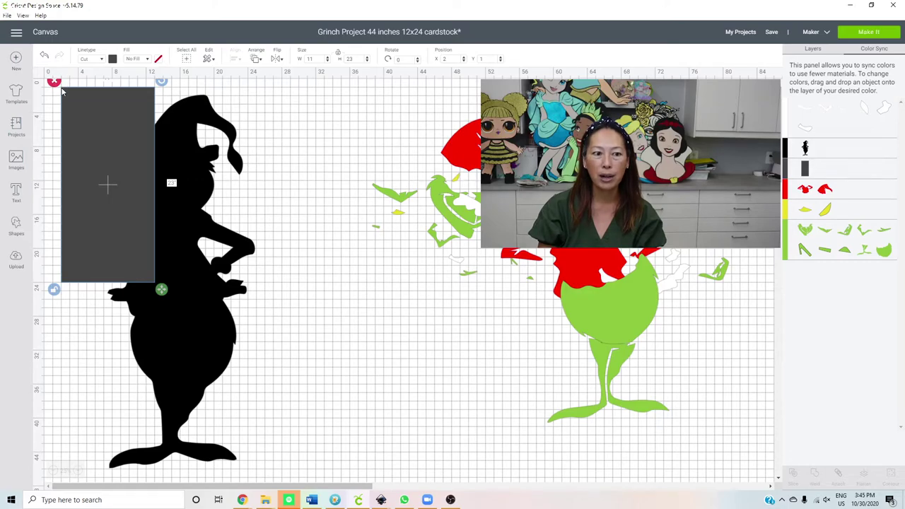
In the Layers list, duplicate the rectangle and place the copy at X 13, Y 1
click(812, 51)
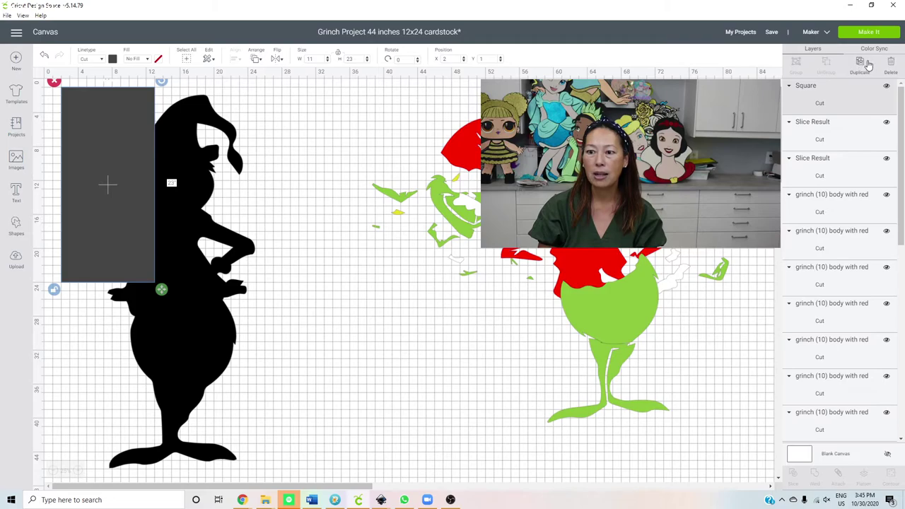
click(862, 66)
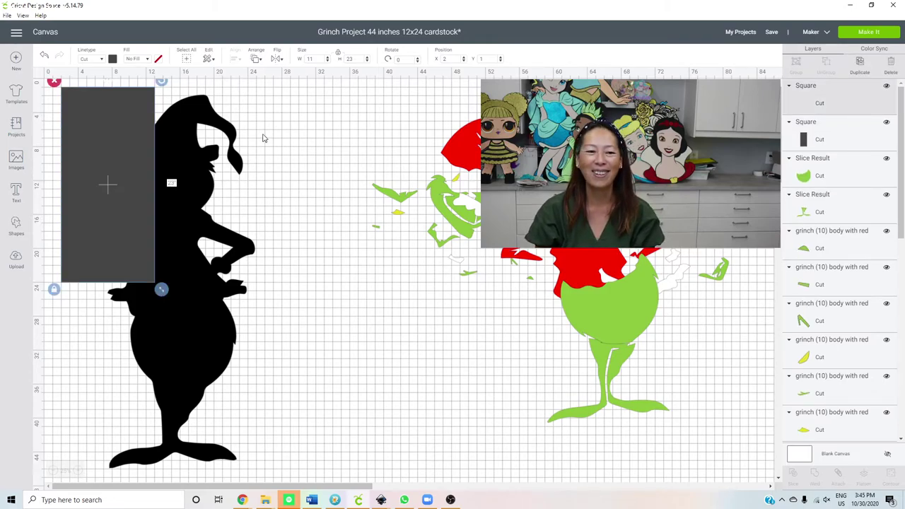
drag(139, 134, 219, 130)
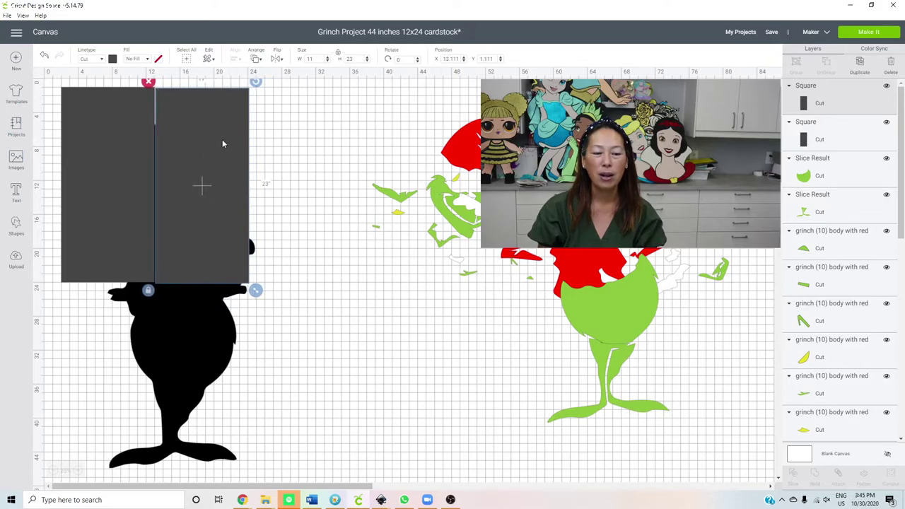
double_click(451, 58)
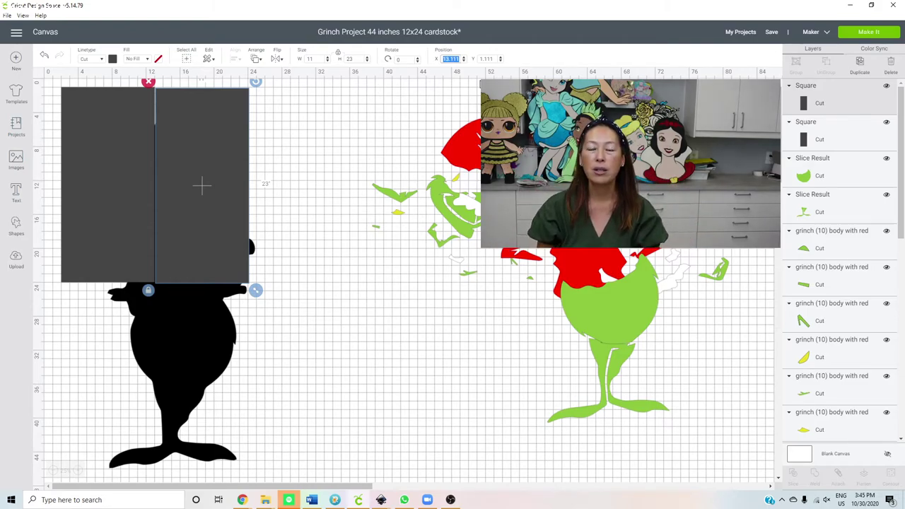
text(13)
key(Tab)
text(1)
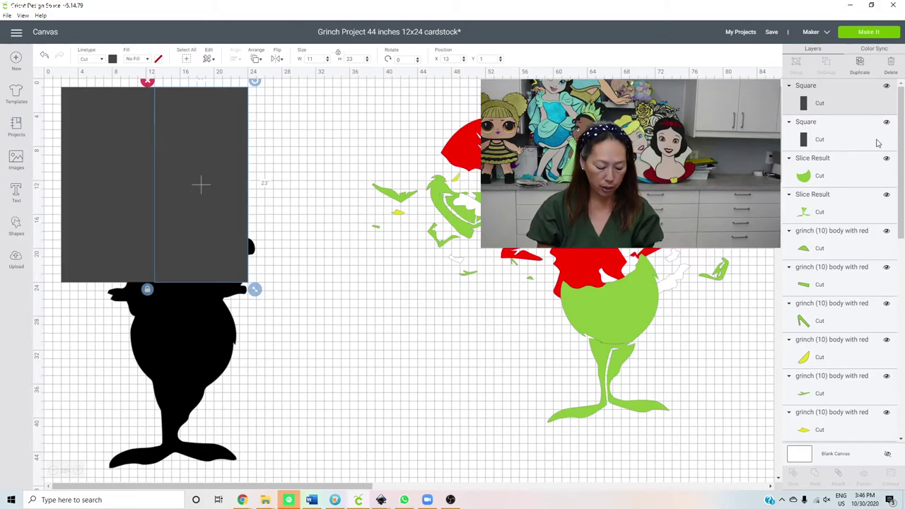
Duplicate both rectangles and position the copied 22×23 pair at X 2, Y 24
shift+click(826, 133)
click(860, 64)
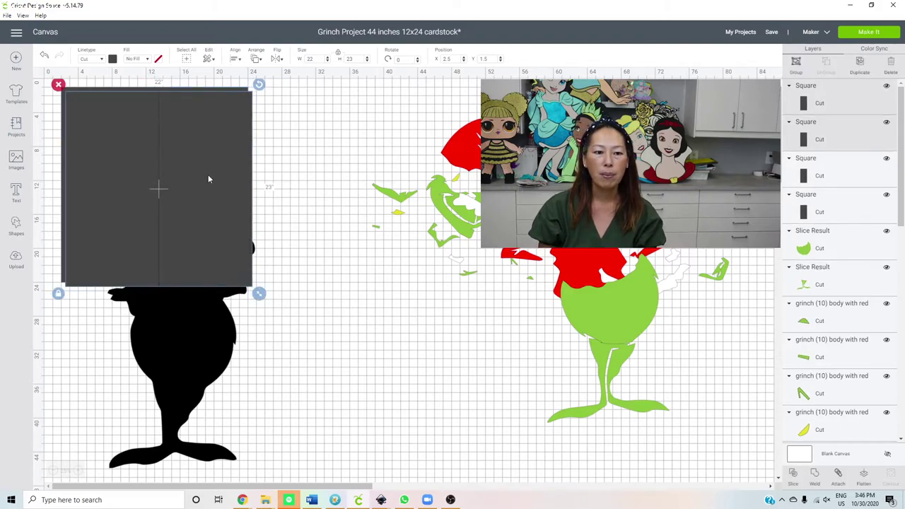
drag(243, 239, 193, 336)
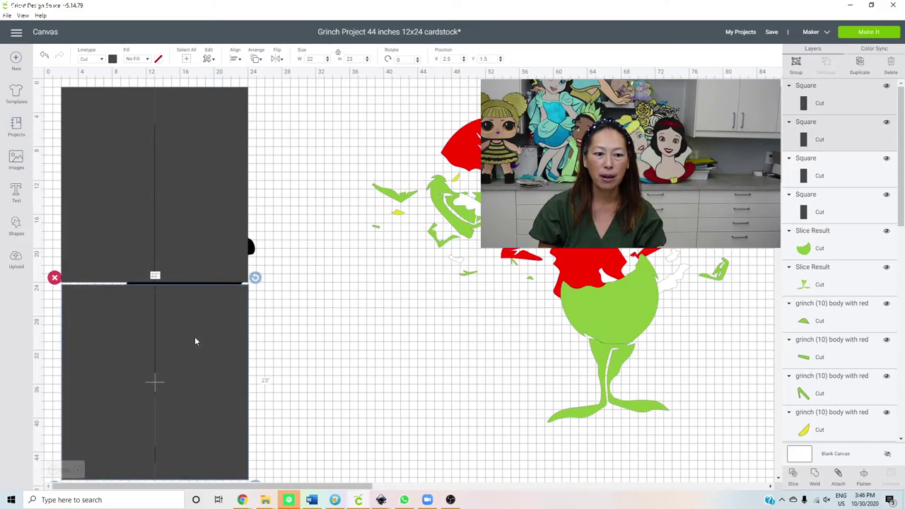
click(451, 59)
text(2)
key(Tab)
text(24)
key(Return)
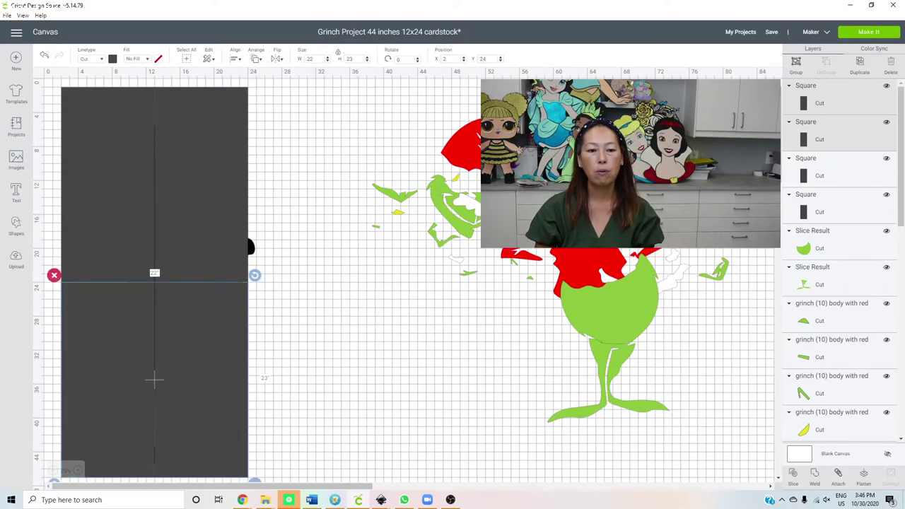
scroll(326, 276, down, 4)
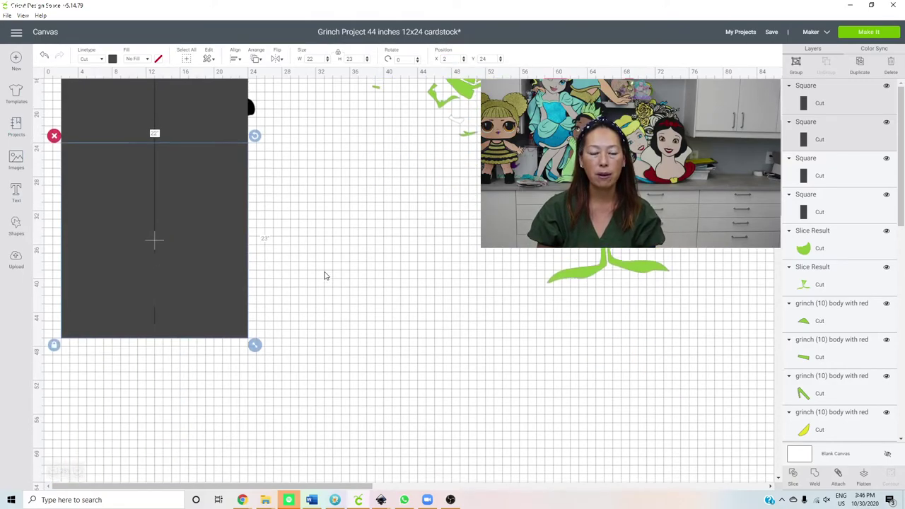
scroll(325, 275, up, 4)
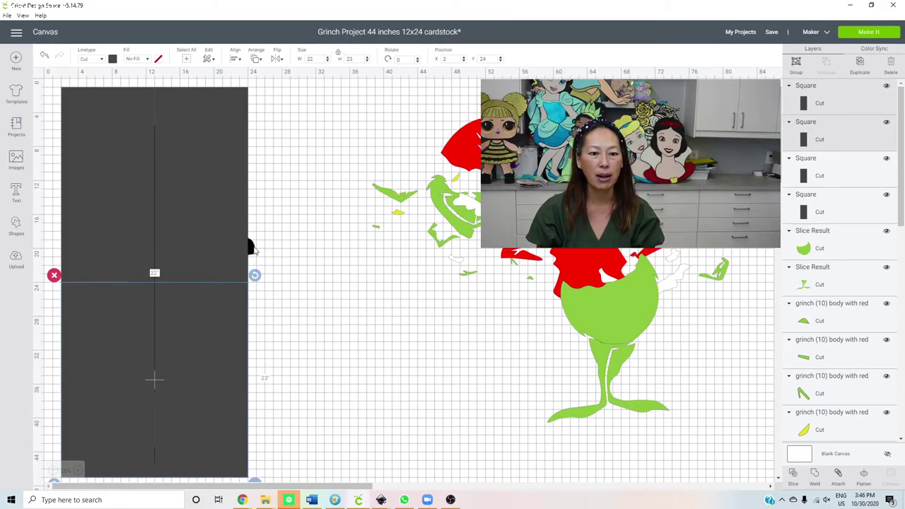
Bring the black Grinch silhouette in front of the grey rectangles and shift it left to X 2.65
click(252, 248)
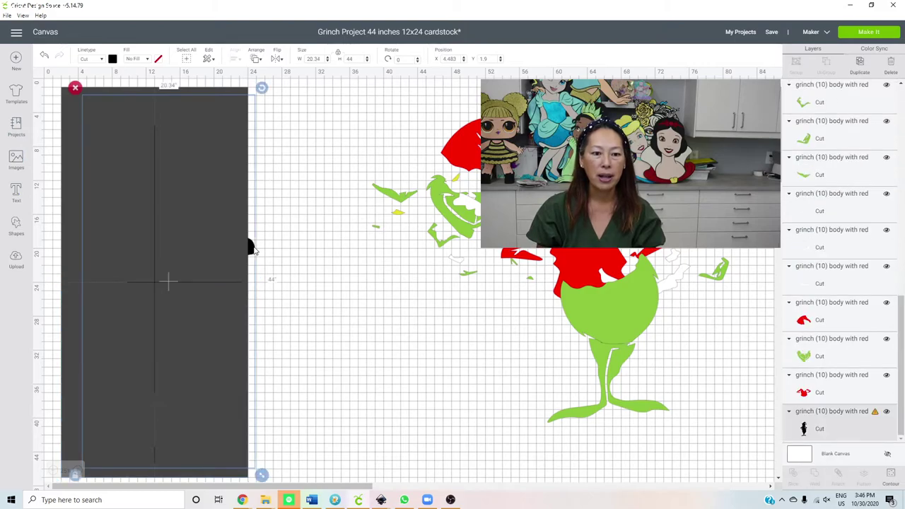
click(256, 58)
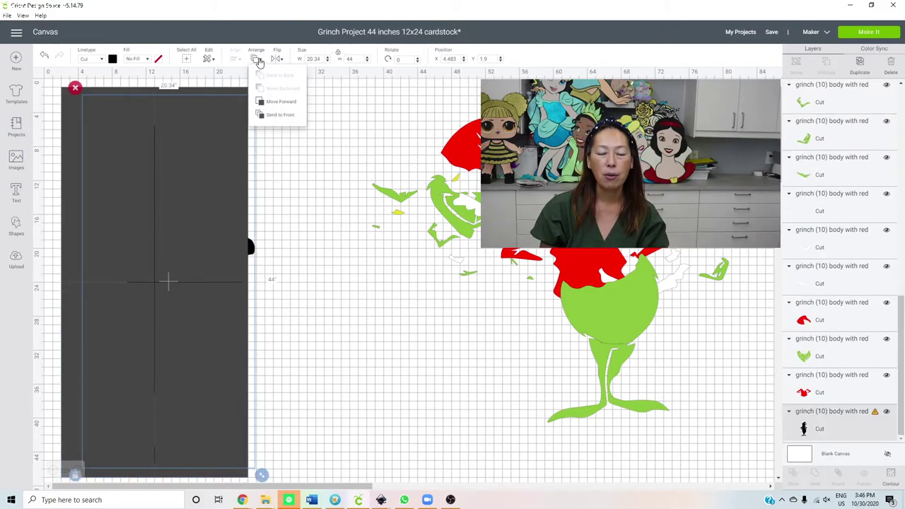
click(275, 115)
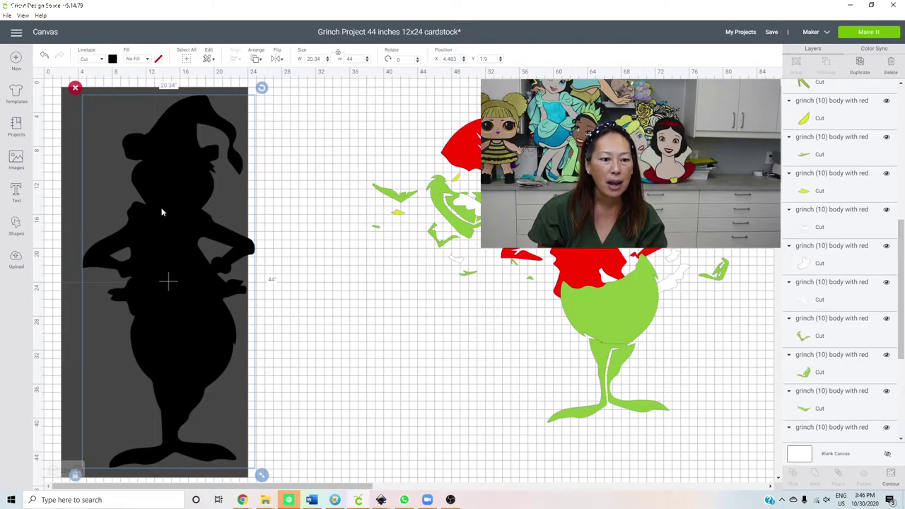
drag(161, 213, 148, 207)
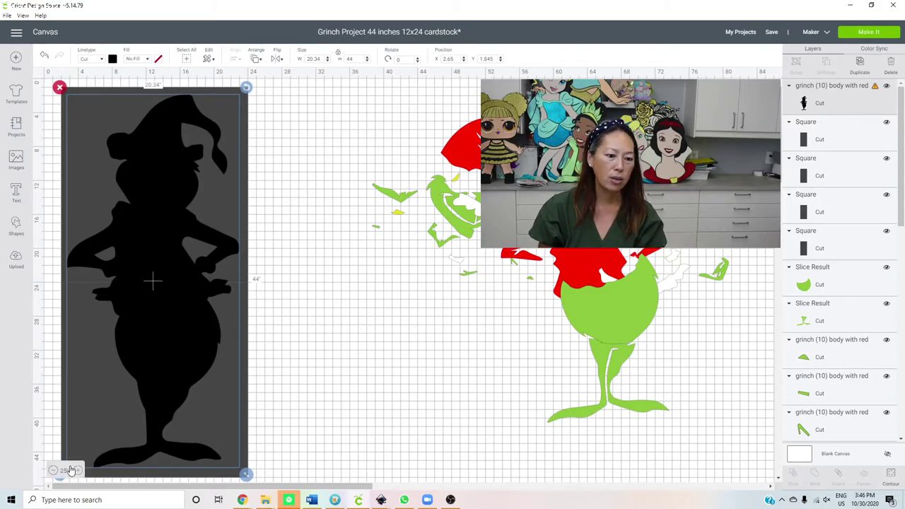
Zoom in and lower the Grinch silhouette inside the grey square to Y 2.326, then zoom out
click(79, 471)
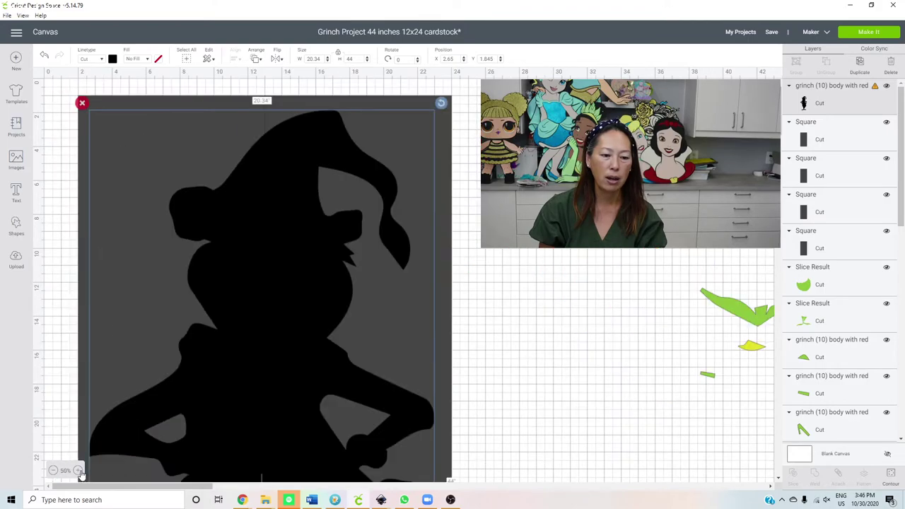
scroll(388, 349, up, 3)
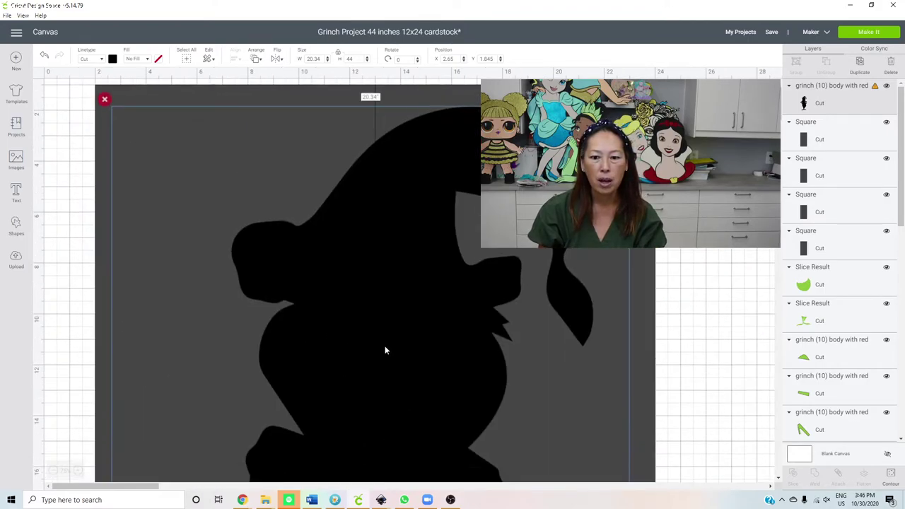
scroll(387, 350, down, 5)
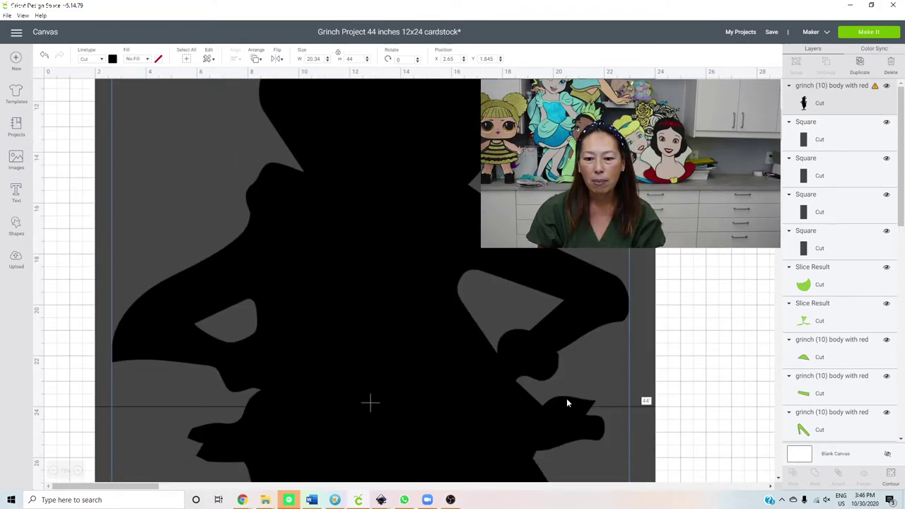
drag(481, 408, 481, 415)
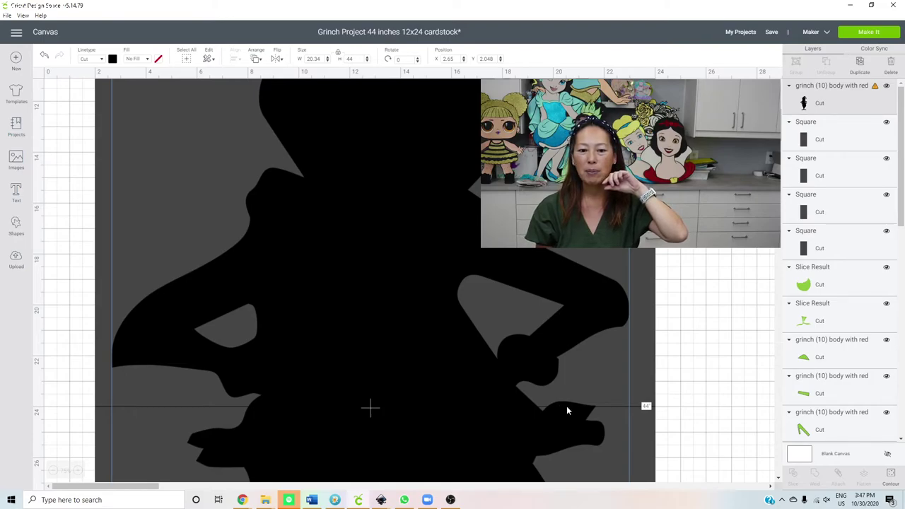
drag(488, 427, 486, 437)
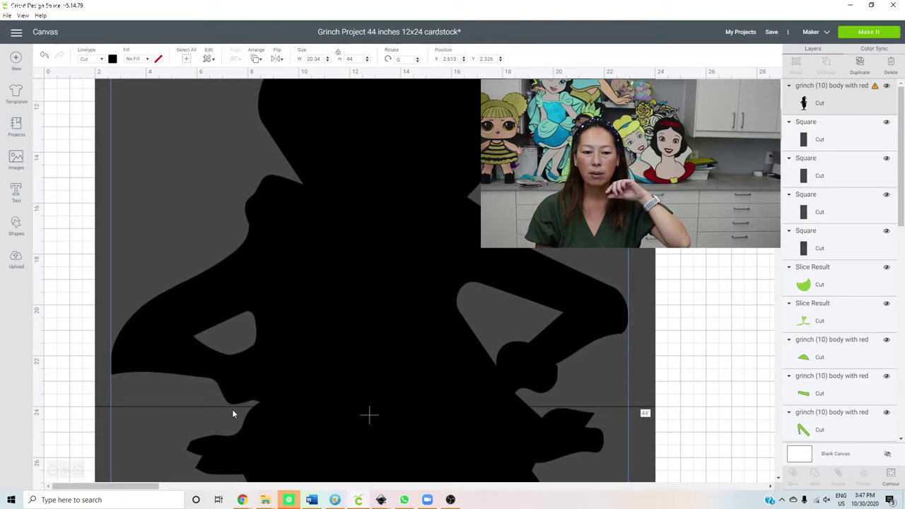
scroll(348, 326, up, 5)
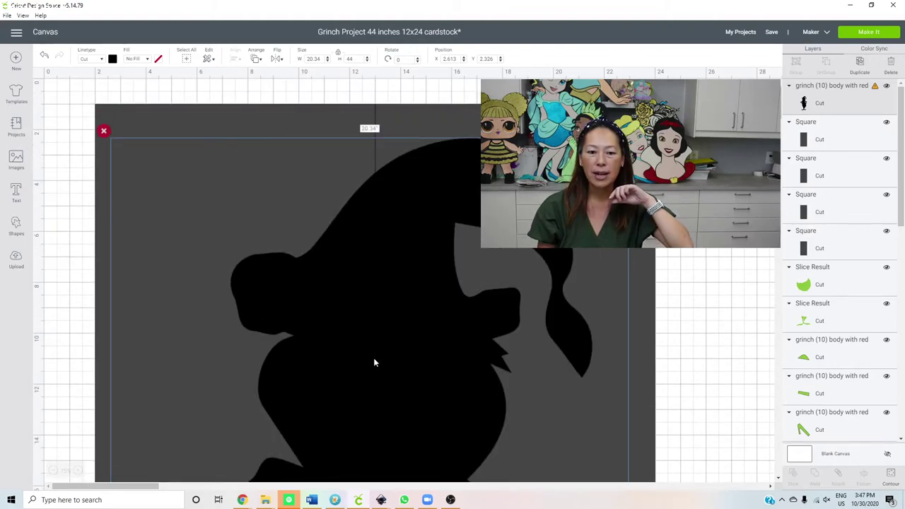
scroll(373, 359, down, 8)
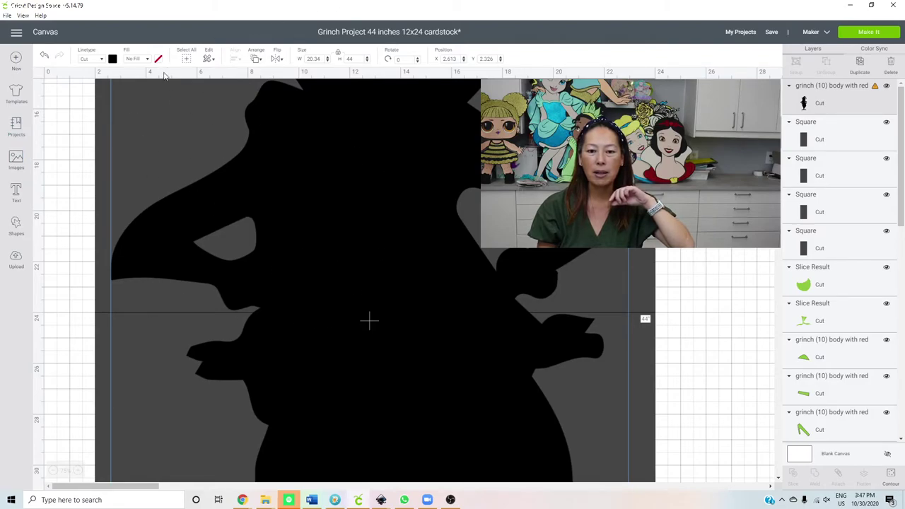
scroll(433, 287, down, 8)
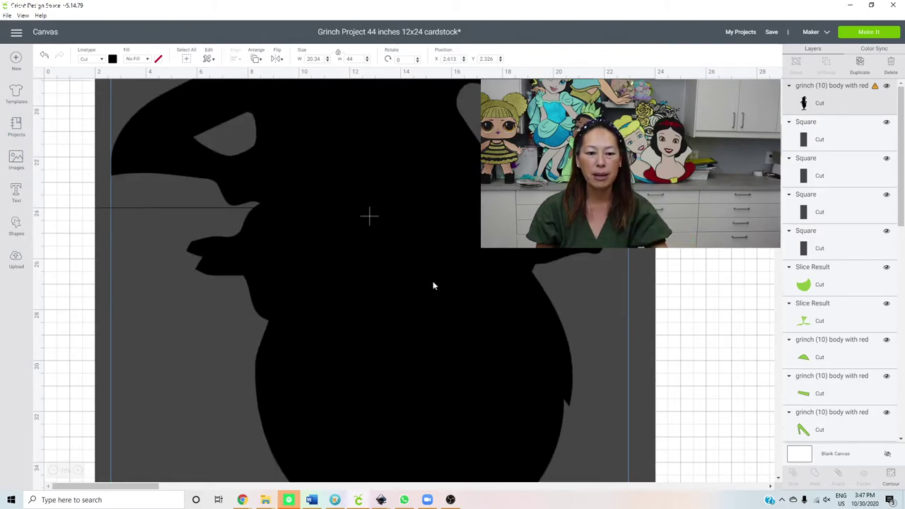
scroll(427, 286, down, 1)
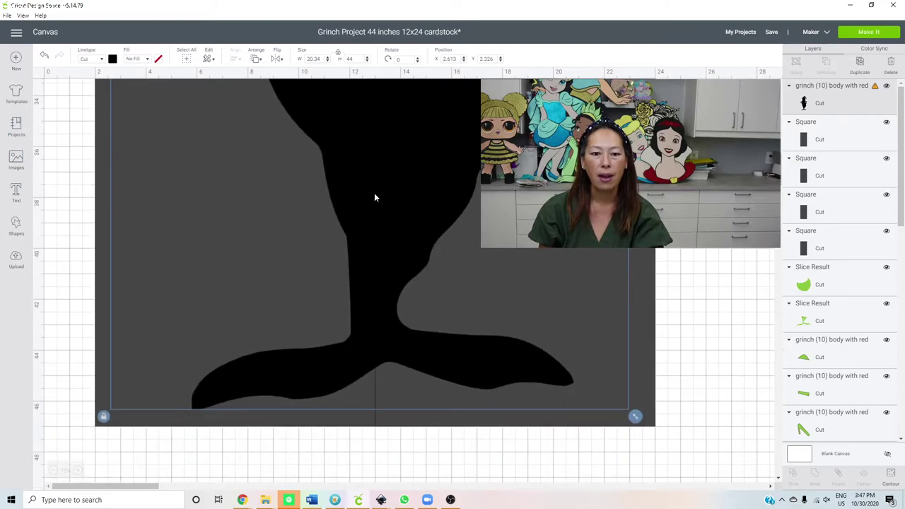
click(54, 475)
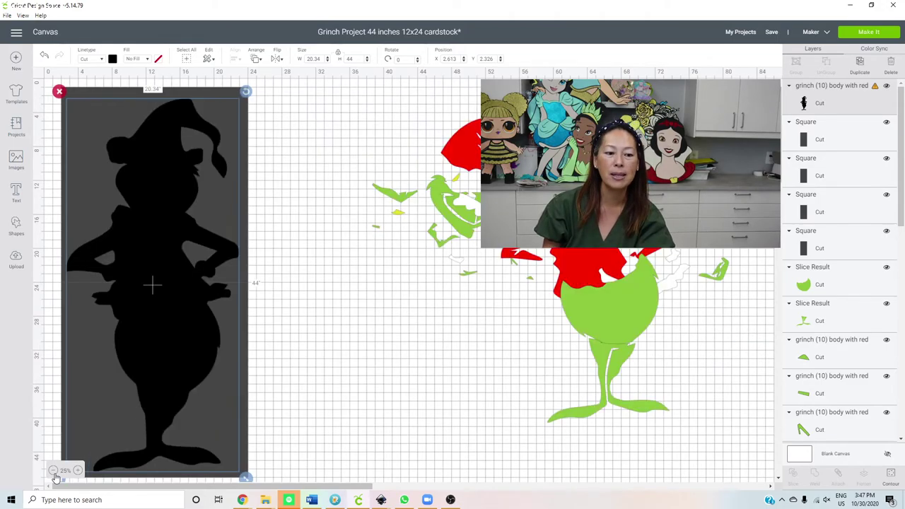
Slice the silhouette against each of the three grey squares in turn, splitting it into sections
click(55, 474)
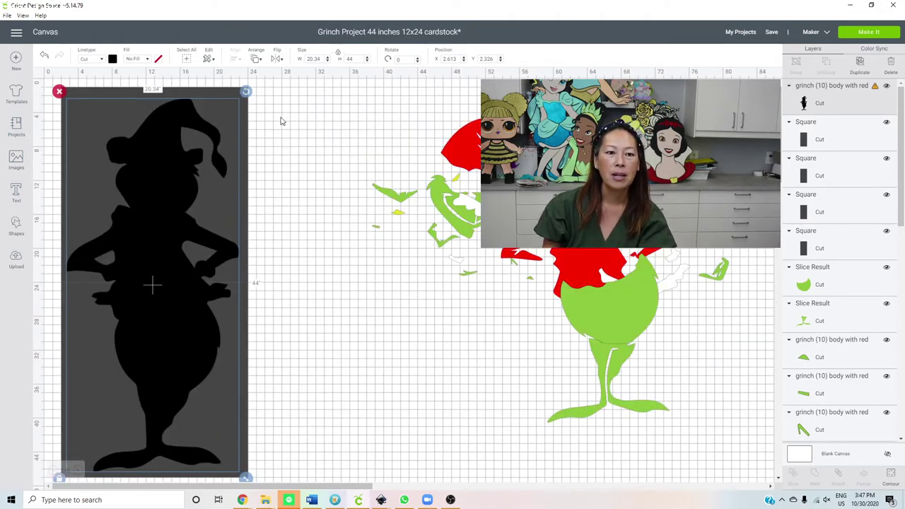
click(282, 117)
drag(287, 110, 209, 191)
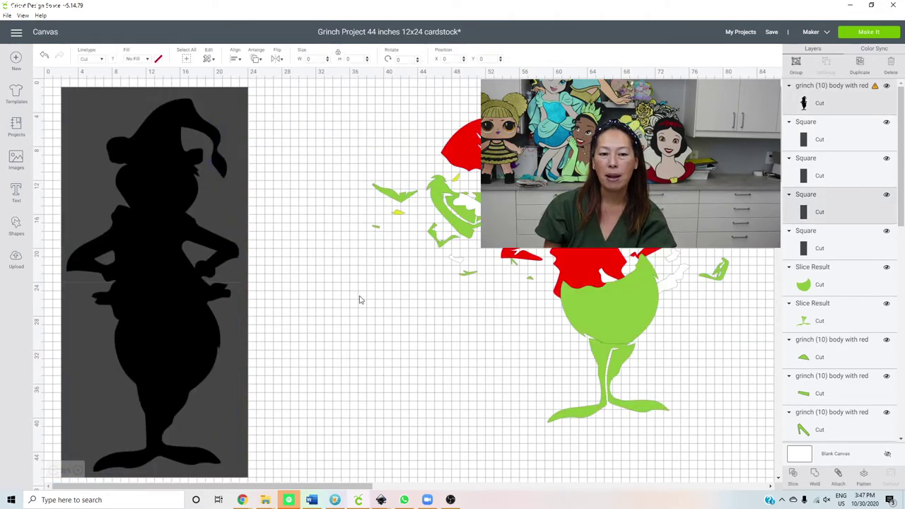
click(793, 475)
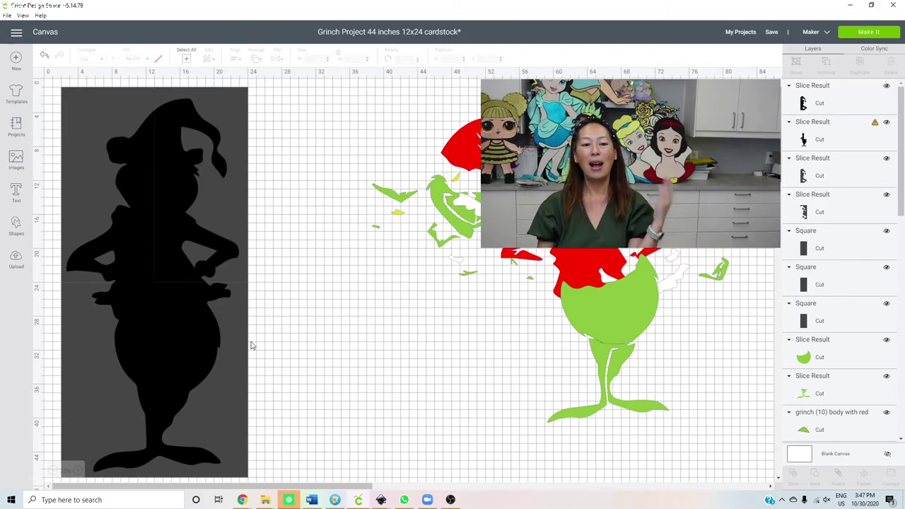
drag(290, 344, 204, 380)
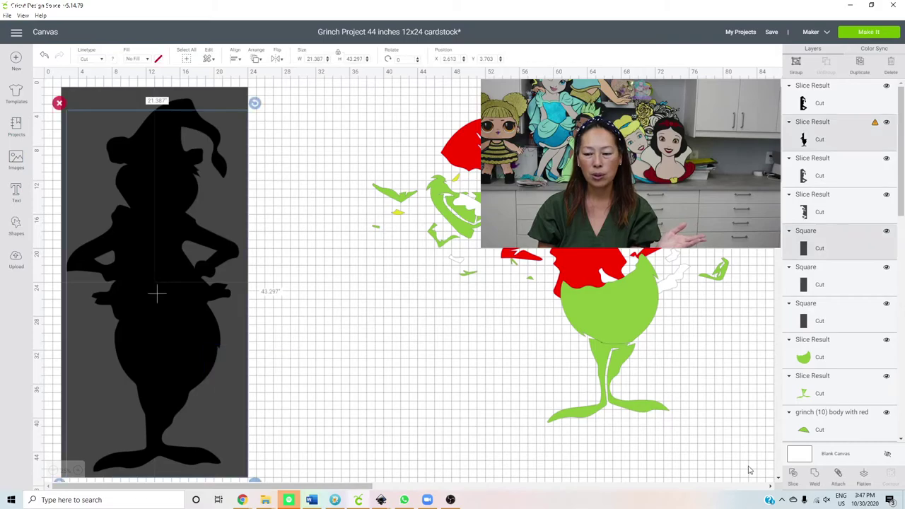
click(800, 481)
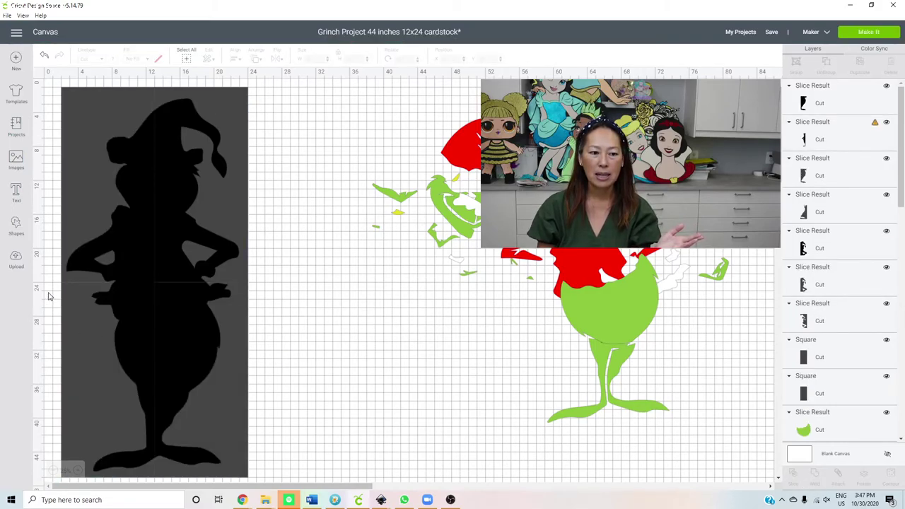
drag(48, 295, 128, 355)
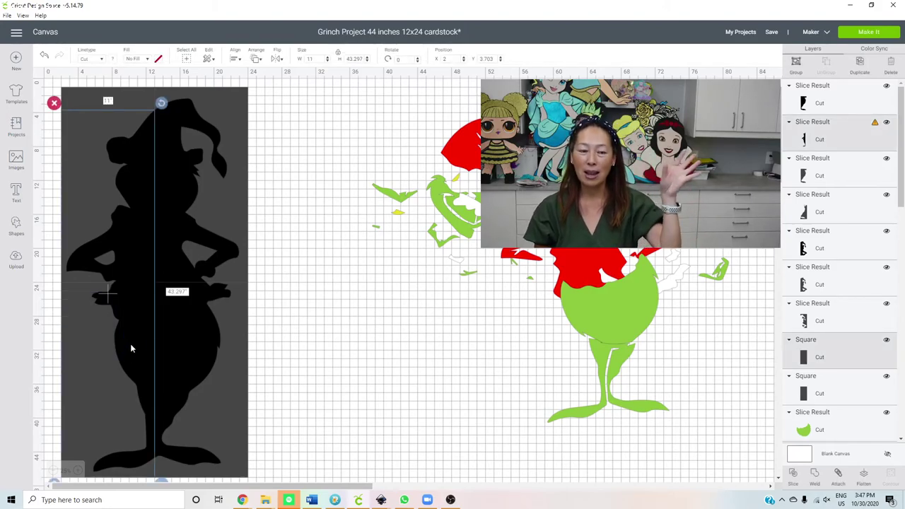
click(793, 475)
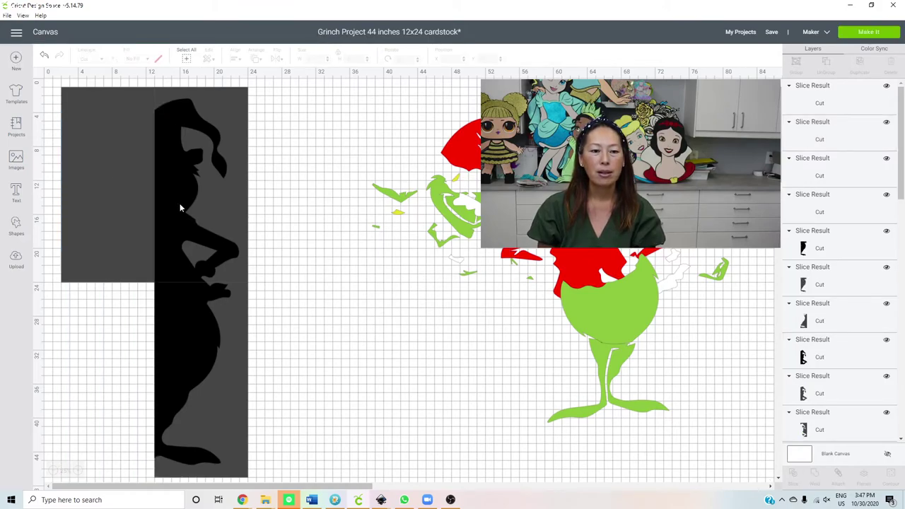
Move the top-right, top-left and lower-left Grinch quarters onto the empty grid
drag(177, 182, 458, 187)
click(142, 205)
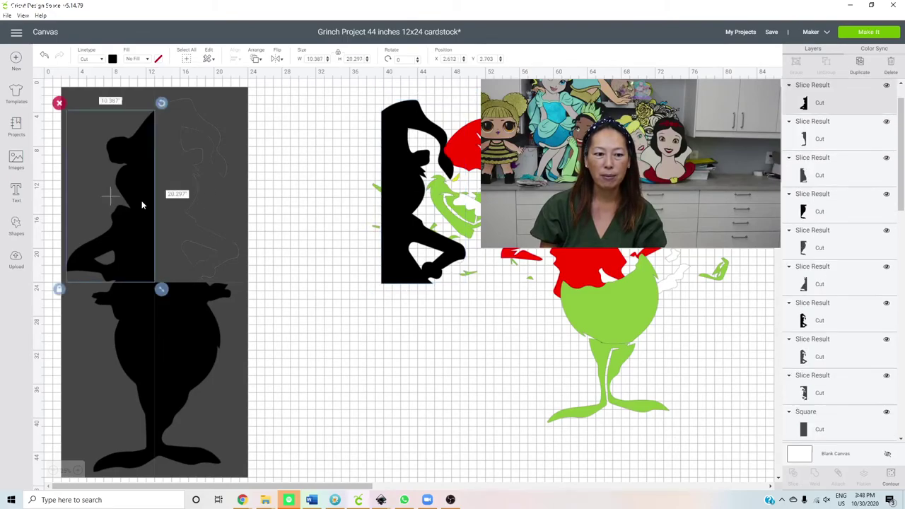
drag(142, 205, 353, 208)
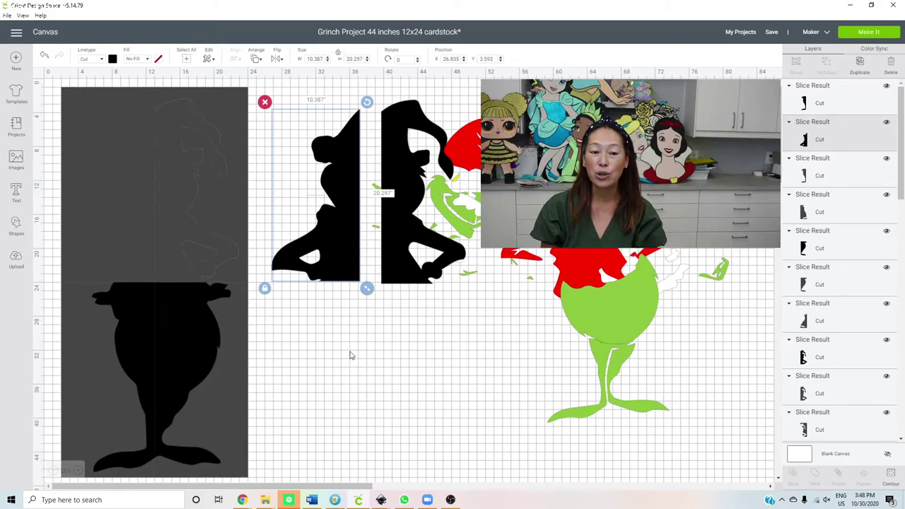
click(208, 338)
click(208, 337)
click(137, 314)
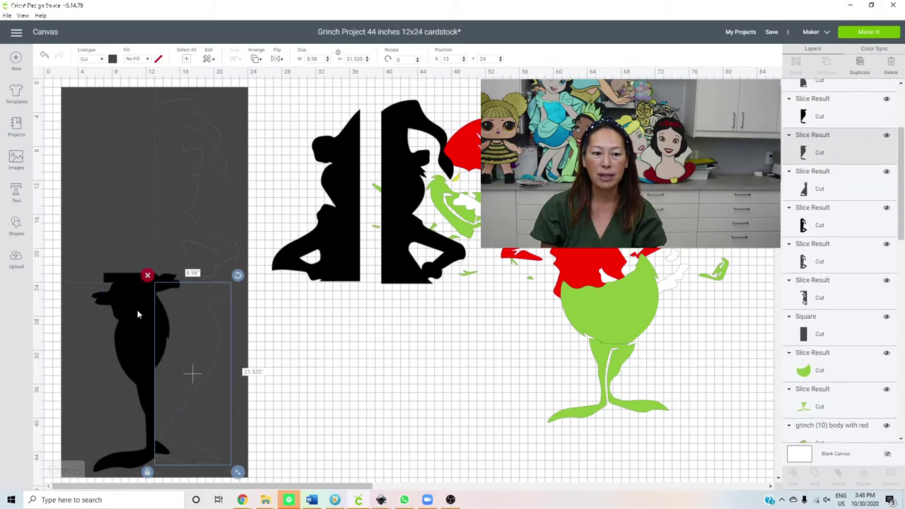
drag(136, 314, 328, 331)
Line up the lower-right quarter beside the lower-left, then delete the leftover grey square and scraps
click(162, 285)
drag(161, 285, 356, 292)
drag(443, 299, 453, 313)
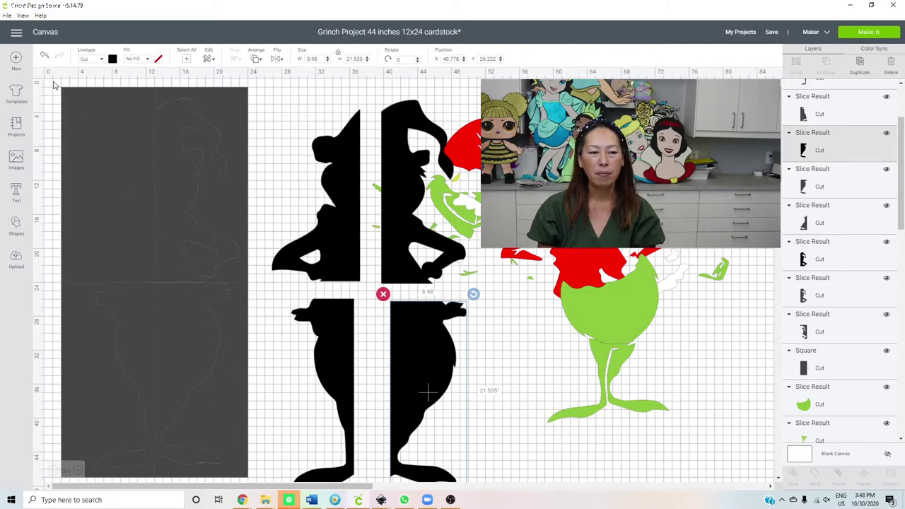
drag(56, 80, 250, 438)
key(Delete)
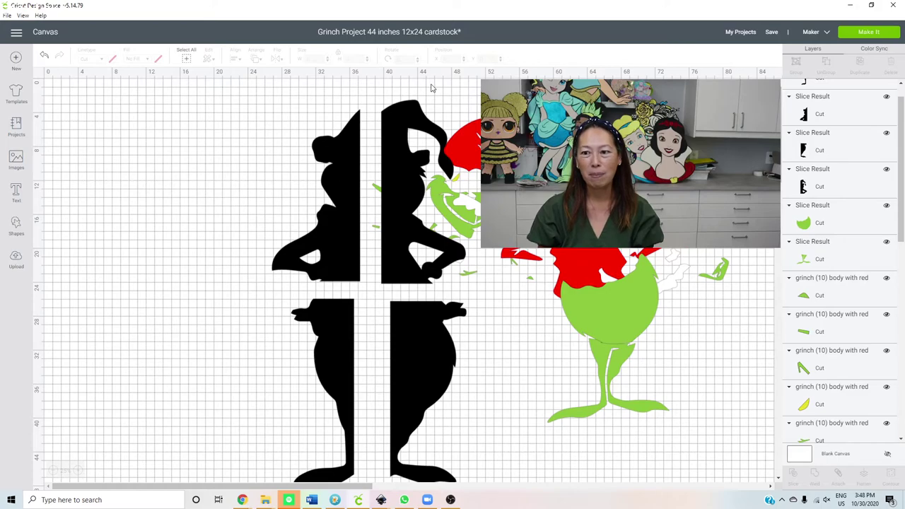
Save the project and enter Prepare, accepting larger mats for the oversized pieces
click(773, 33)
click(786, 44)
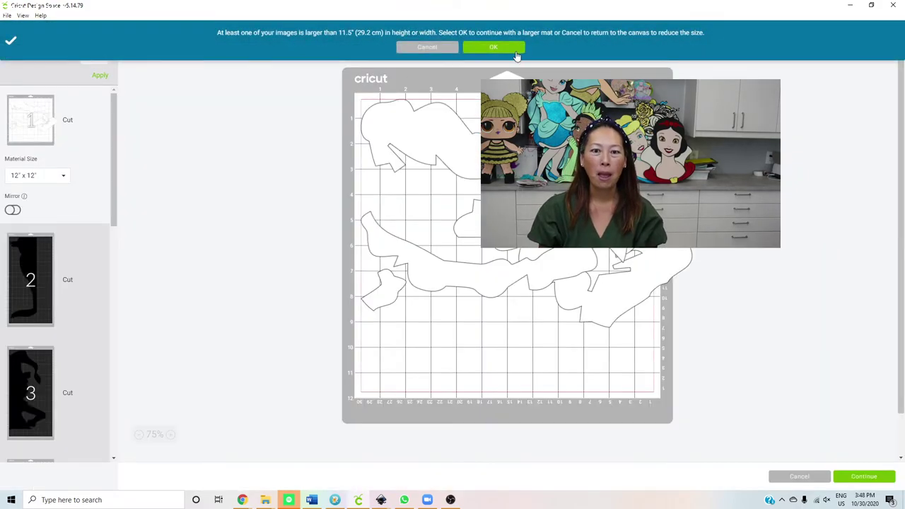
click(510, 52)
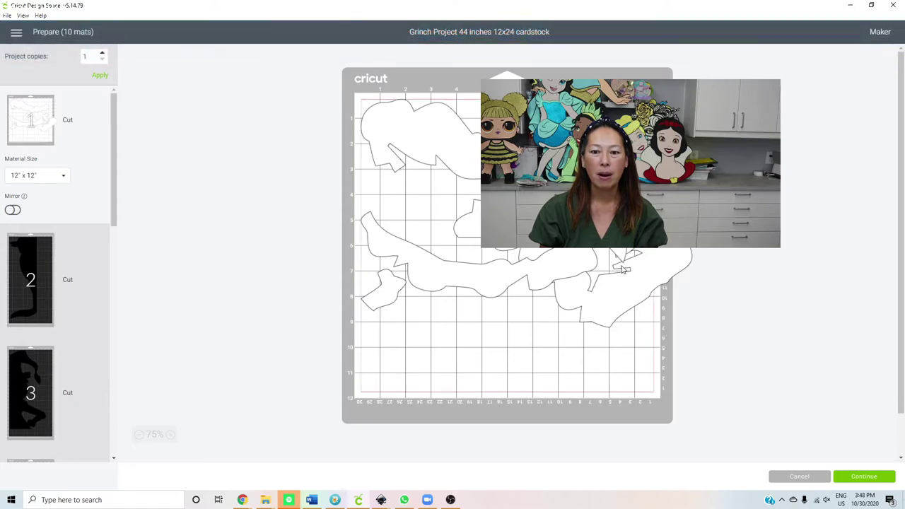
Move and rotate the white Grinch pieces on the first 12x12 mat so they fit
click(635, 286)
click(663, 272)
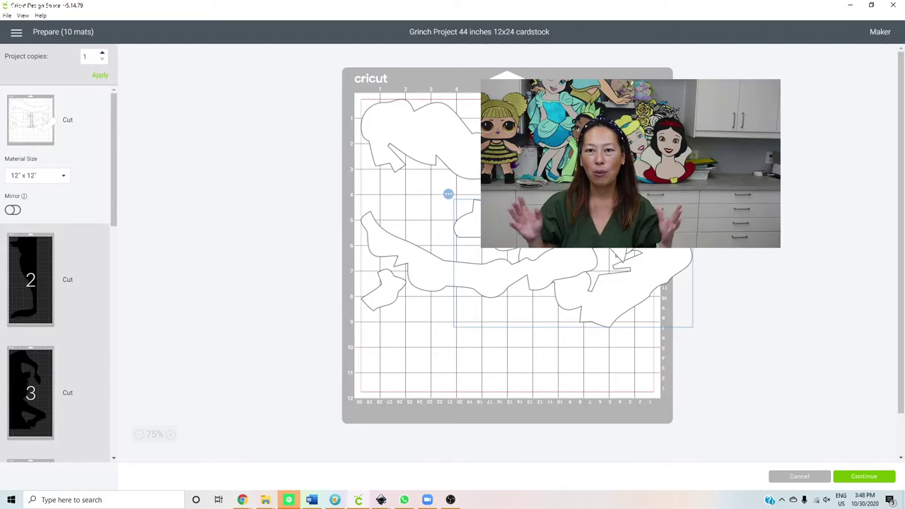
drag(681, 252, 658, 348)
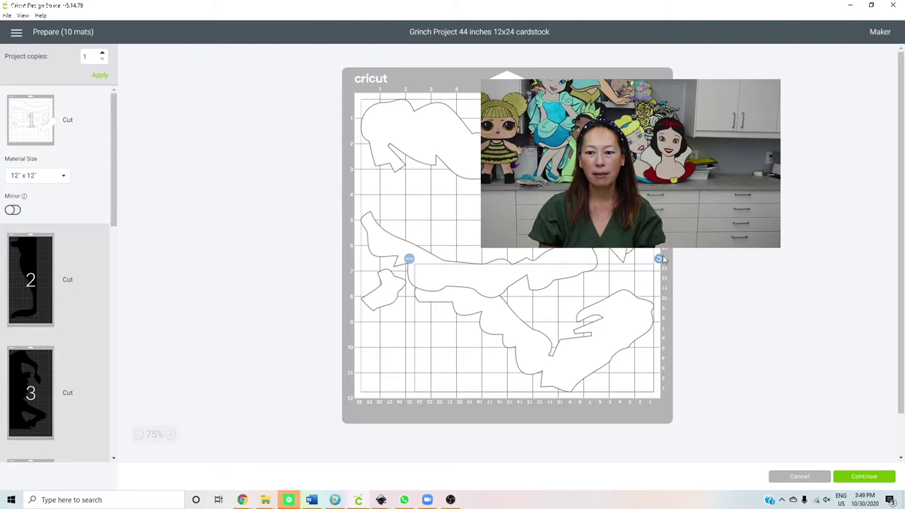
mouse_move(659, 256)
mouse_down()
mouse_move(398, 279)
mouse_move(394, 297)
mouse_move(651, 259)
mouse_up()
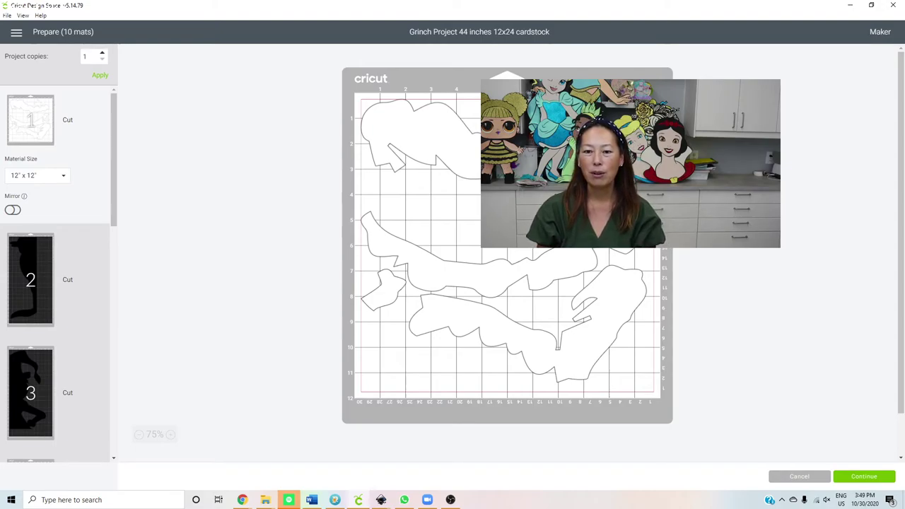
mouse_move(476, 281)
mouse_down()
mouse_move(479, 257)
mouse_move(478, 265)
mouse_up()
click(561, 256)
drag(505, 207, 440, 207)
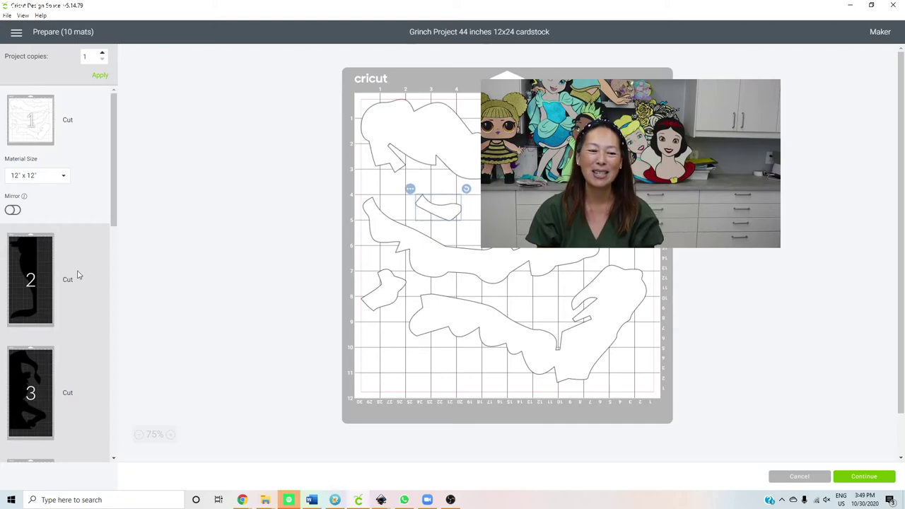
Review mats 2, 3 and 5, ending on black mat 5's Grinch quarter on a 12" x 24" mat
click(41, 262)
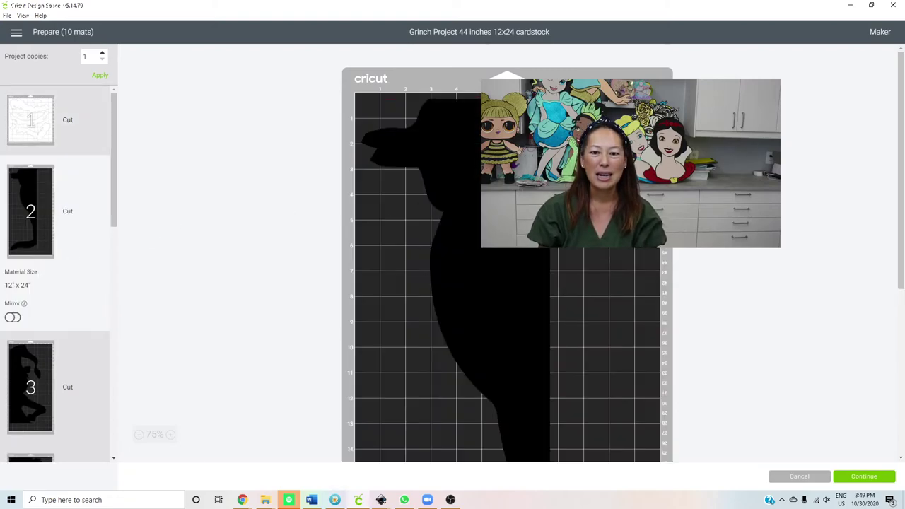
scroll(579, 288, down, 5)
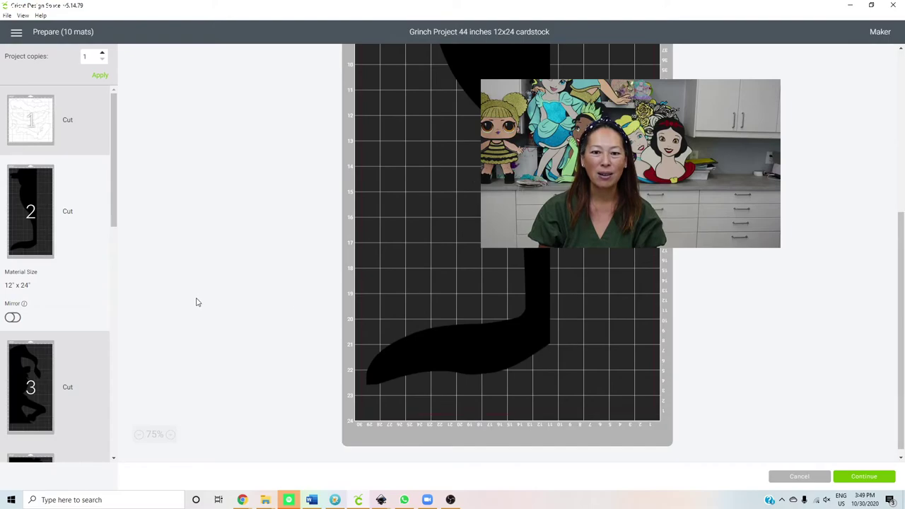
scroll(56, 318, down, 3)
click(23, 209)
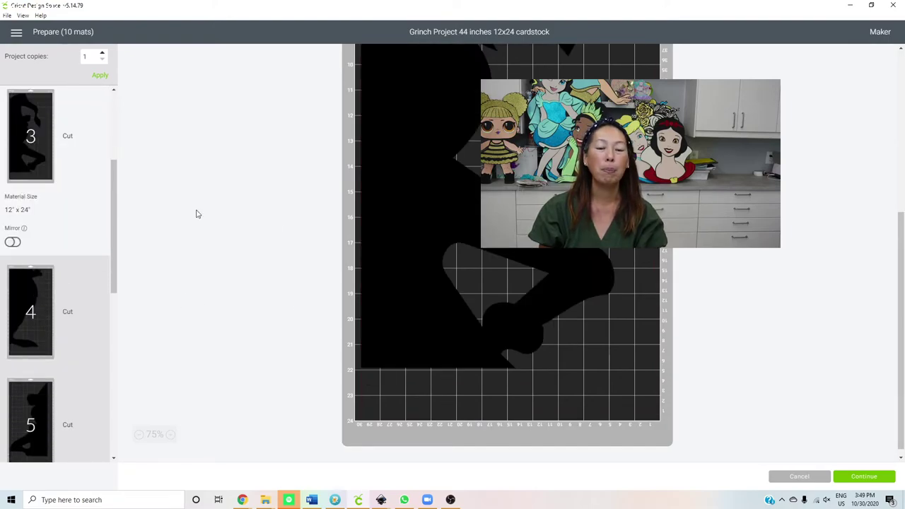
scroll(507, 255, up, 5)
scroll(507, 255, down, 3)
scroll(361, 276, down, 3)
scroll(75, 345, down, 3)
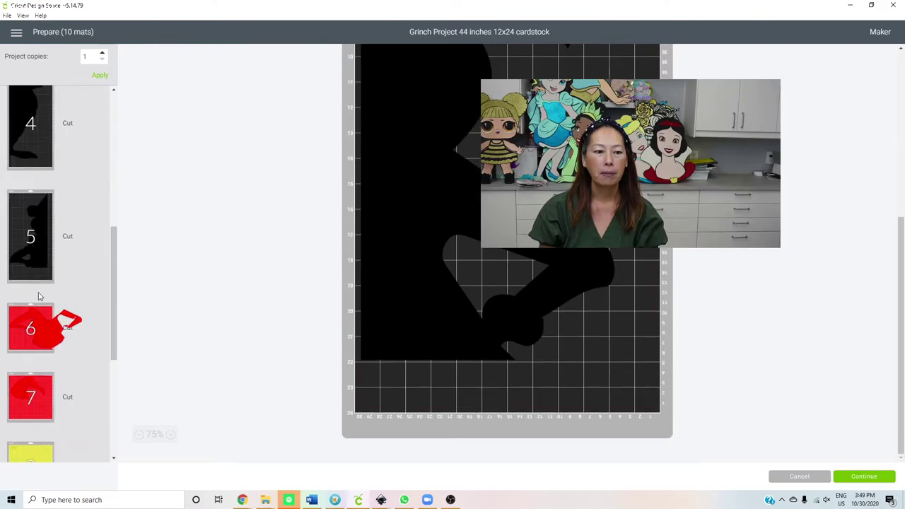
click(29, 221)
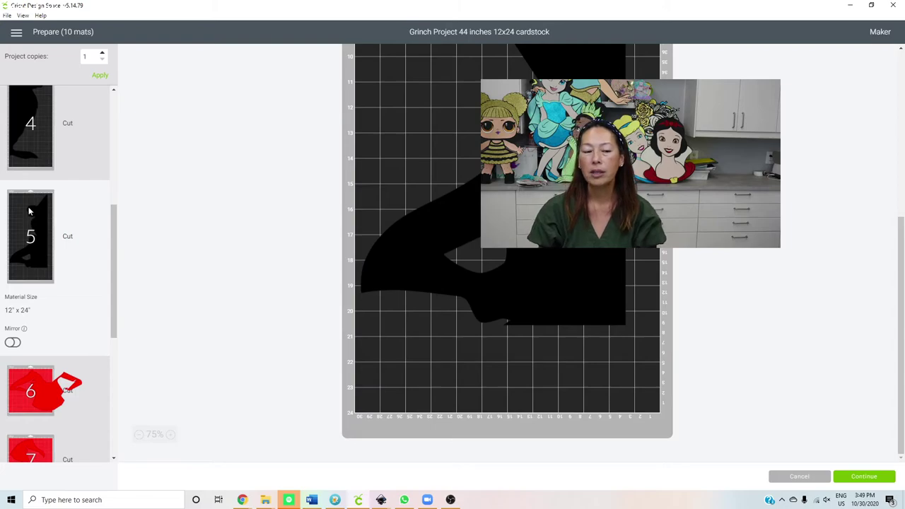
scroll(513, 275, up, 3)
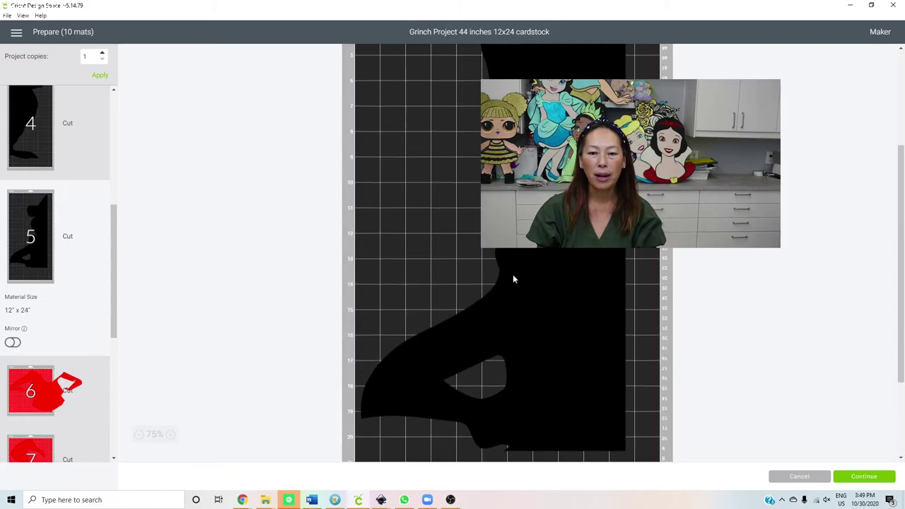
scroll(513, 279, up, 3)
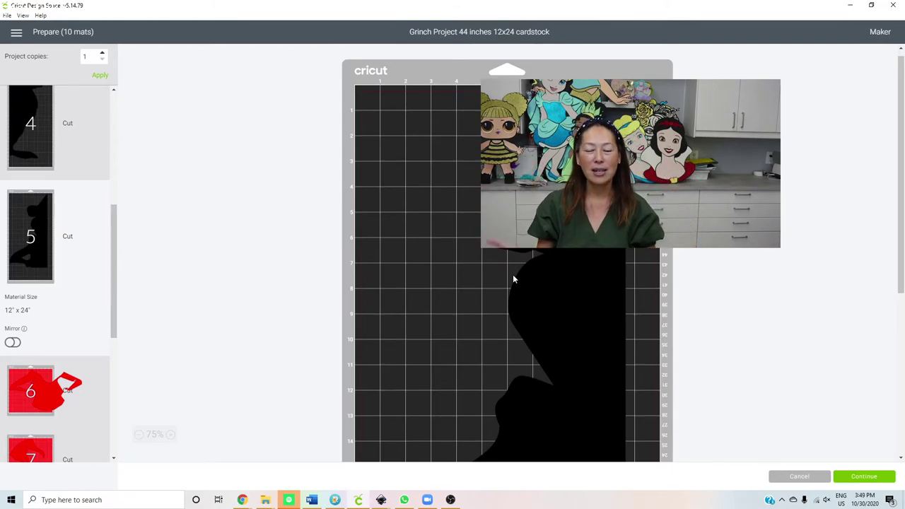
scroll(69, 297, down, 2)
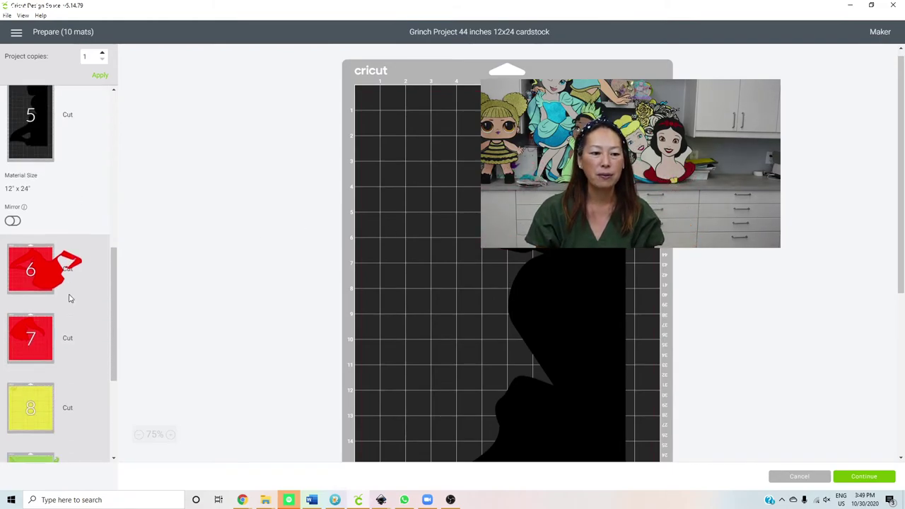
Change red mat 6's material size to 12" x 24"
click(47, 249)
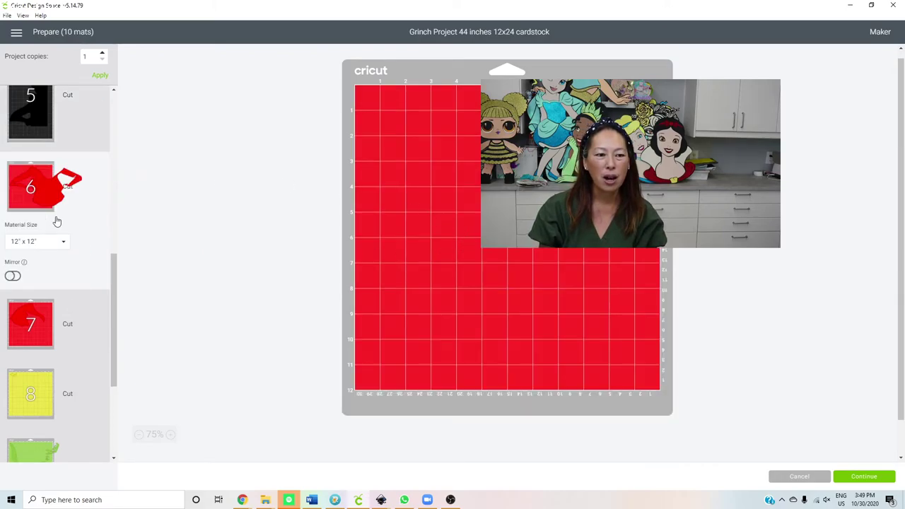
click(55, 244)
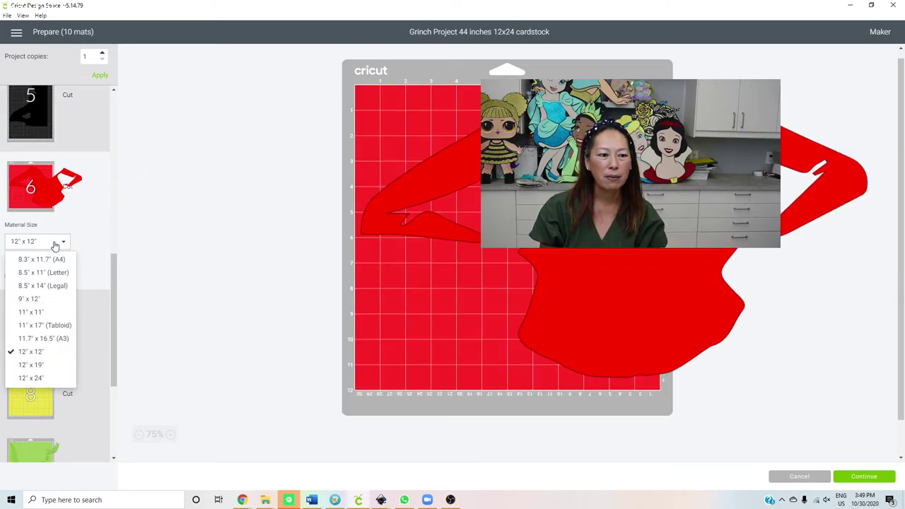
click(43, 377)
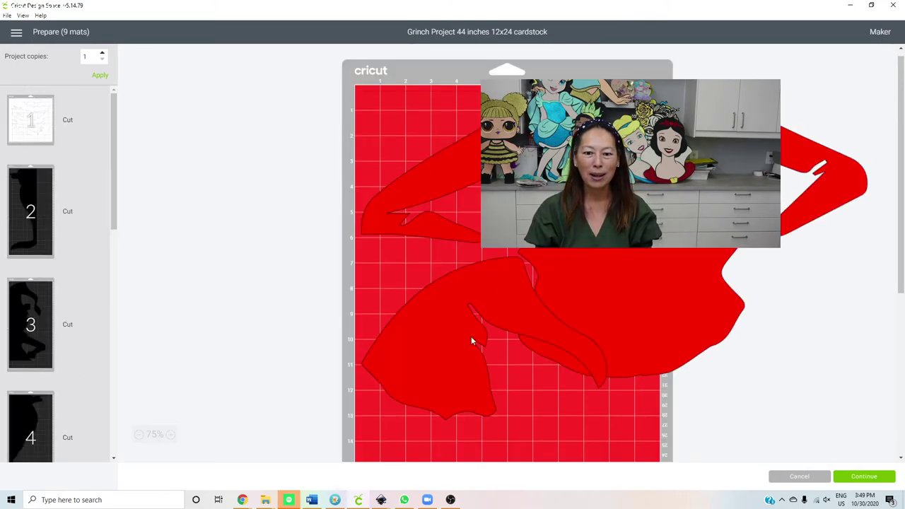
Rotate the large red piece about 90 degrees and nudge the red pieces down to fit the mat
drag(470, 350, 461, 476)
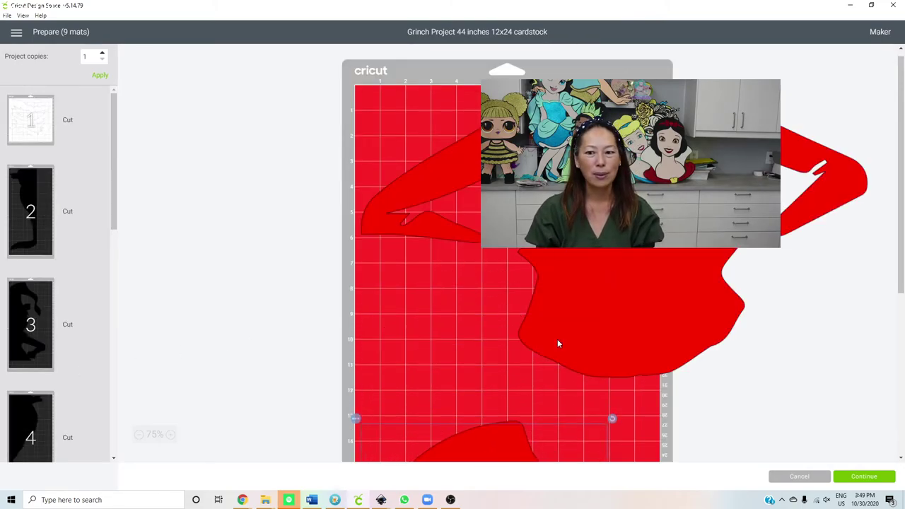
click(652, 249)
drag(873, 87, 708, 179)
drag(459, 235, 449, 289)
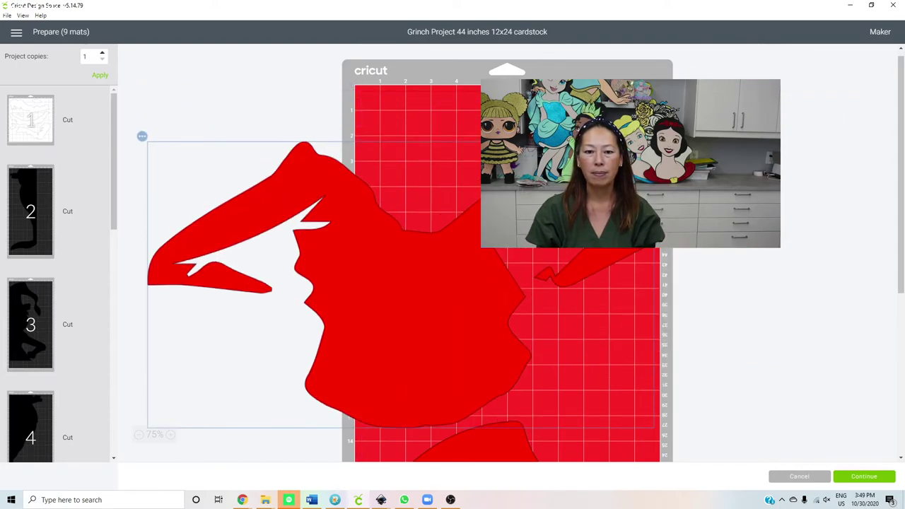
key(Down)
drag(658, 142, 418, 256)
key(Down)
key(Down)
key(Down)
key(Down)
key(Down)
key(Down)
key(Down)
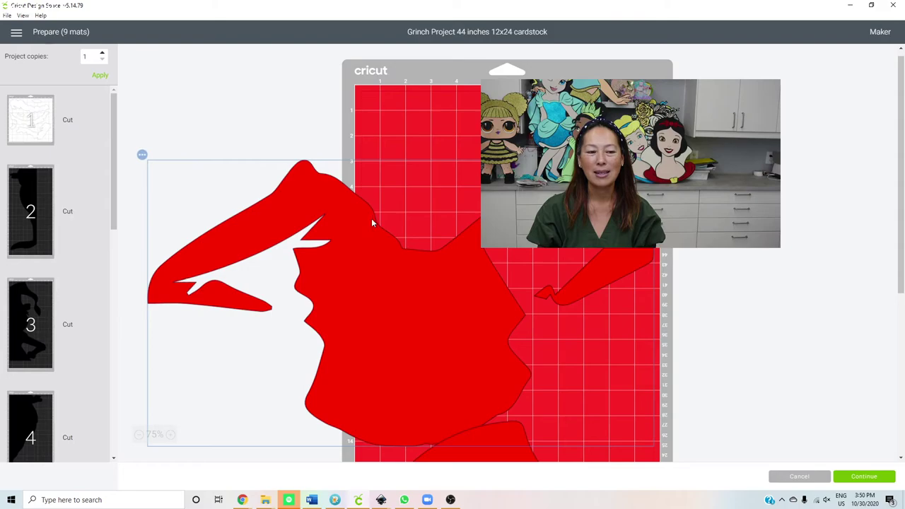
scroll(403, 268, down, 5)
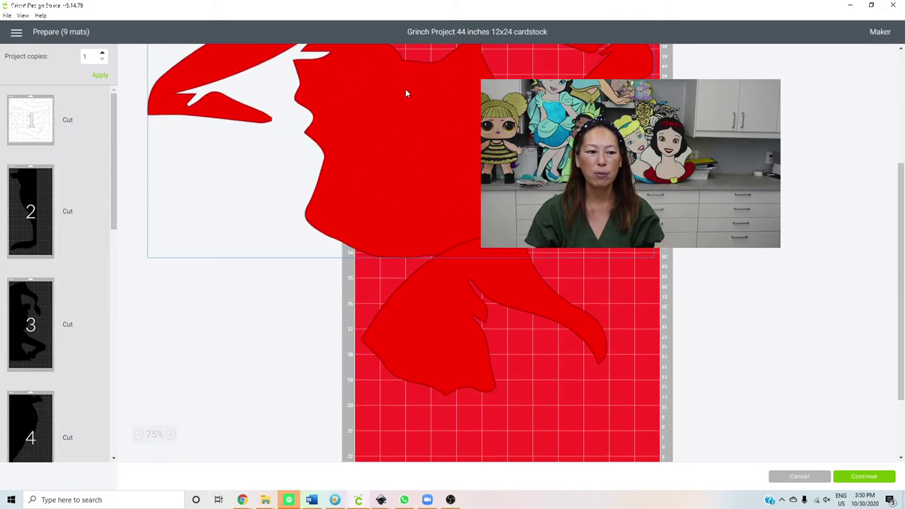
scroll(69, 229, down, 5)
scroll(69, 231, down, 5)
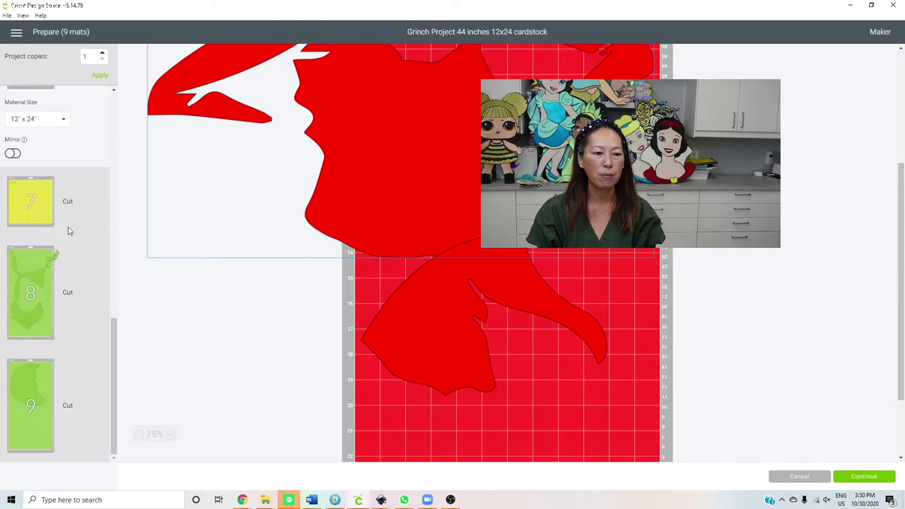
On green mat 8, move the Grinch head piece up-right and the large green piece up
click(31, 271)
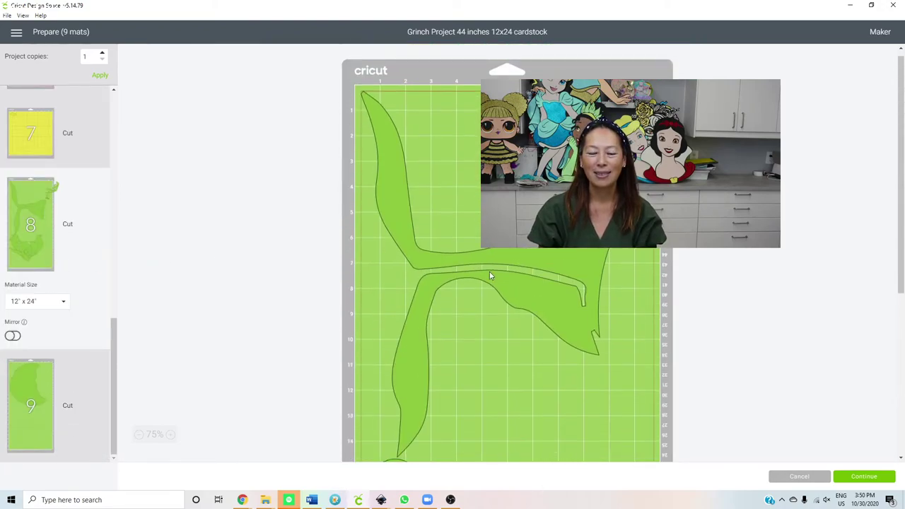
scroll(490, 275, down, 4)
scroll(461, 277, down, 3)
drag(427, 306, 526, 398)
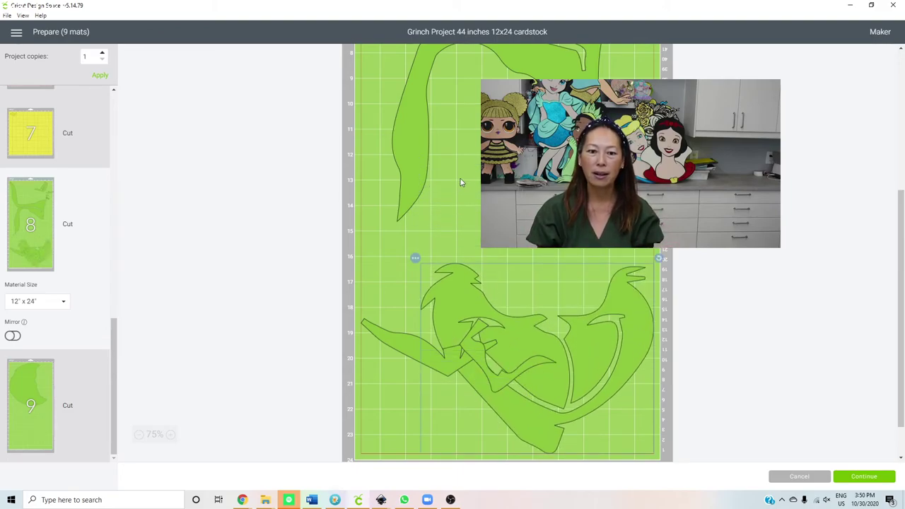
scroll(461, 179, up, 3)
scroll(461, 180, down, 5)
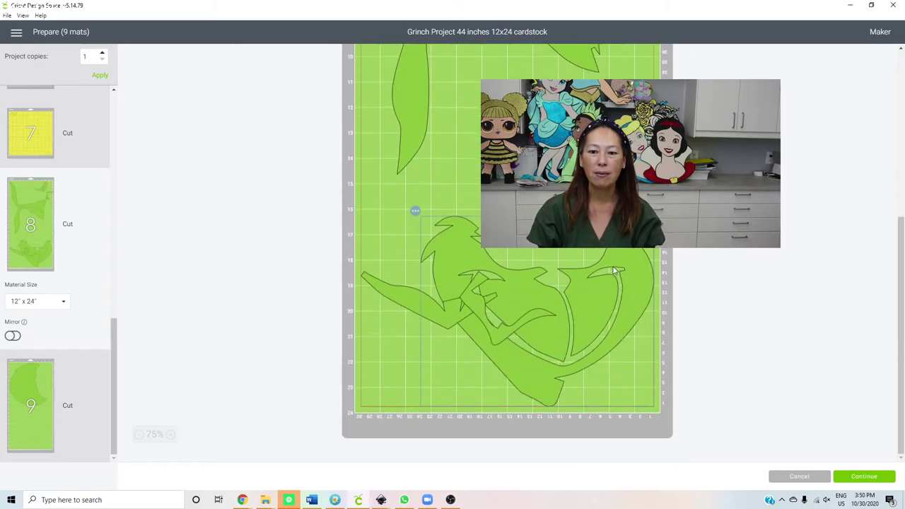
drag(614, 271, 613, 178)
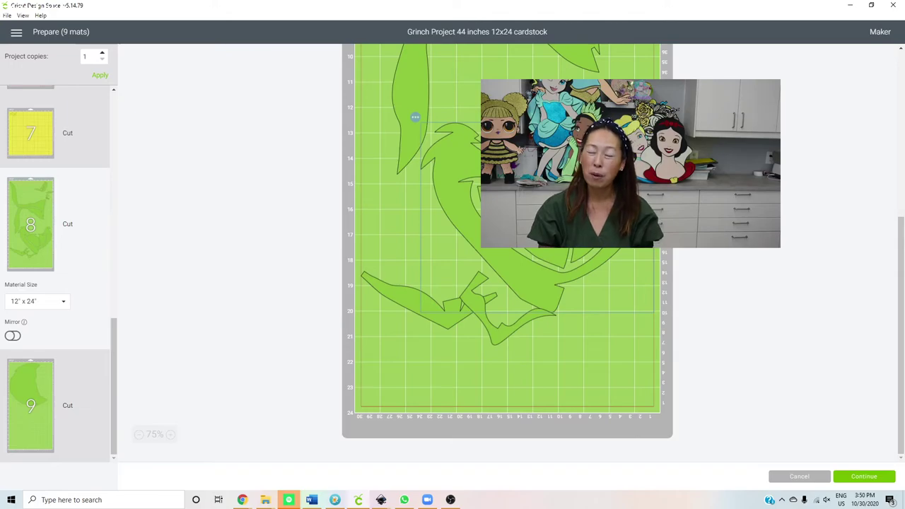
Move the selected green piece onto a new green mat 10, then deselect it
click(415, 117)
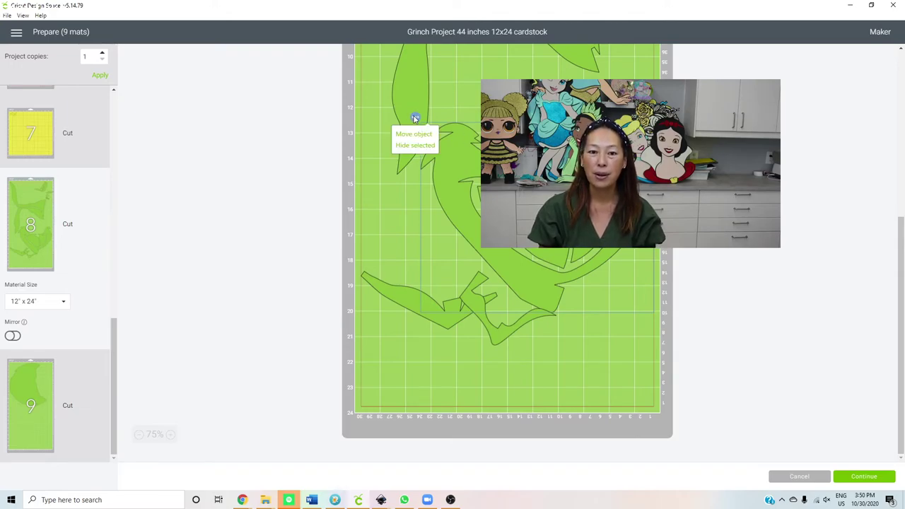
click(415, 135)
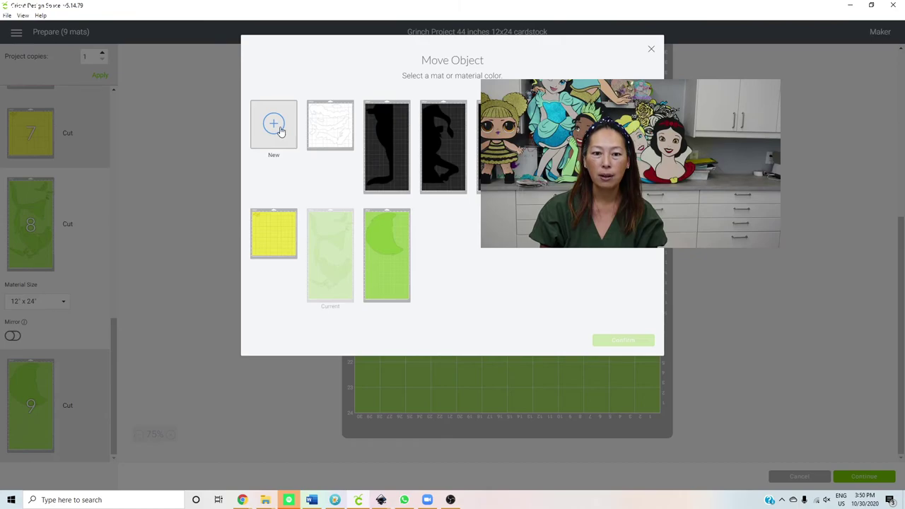
click(280, 130)
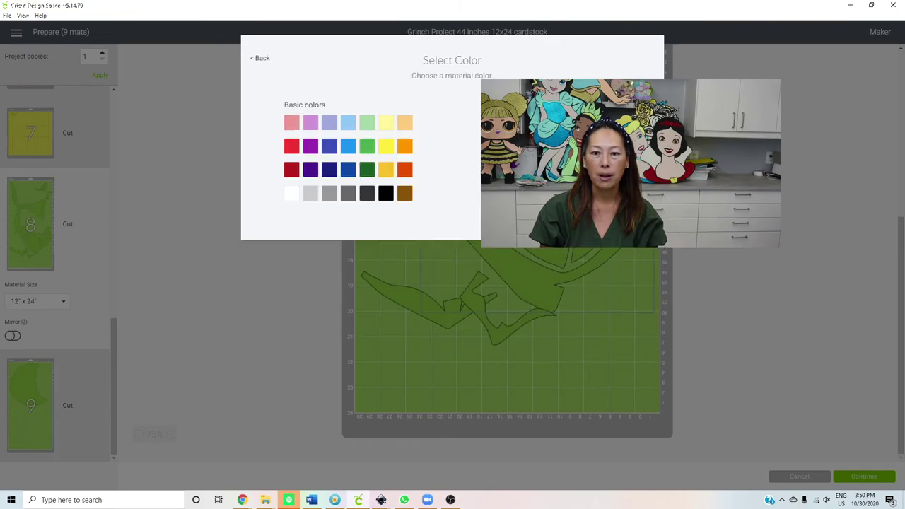
click(367, 146)
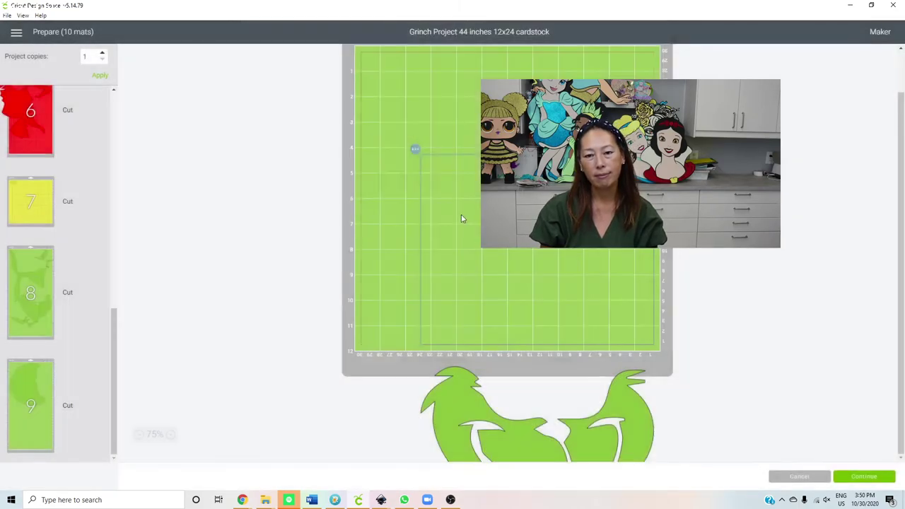
click(557, 290)
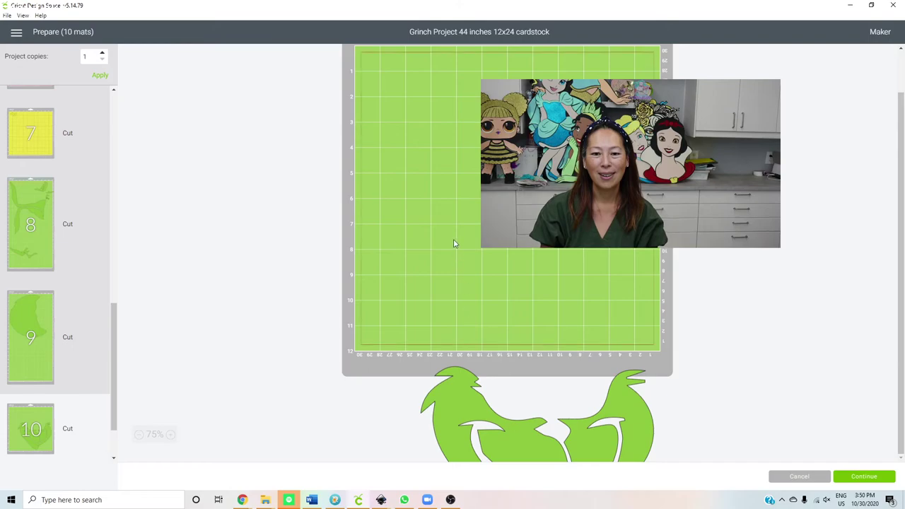
scroll(448, 209, up, 1)
scroll(447, 208, up, 1)
scroll(462, 307, down, 2)
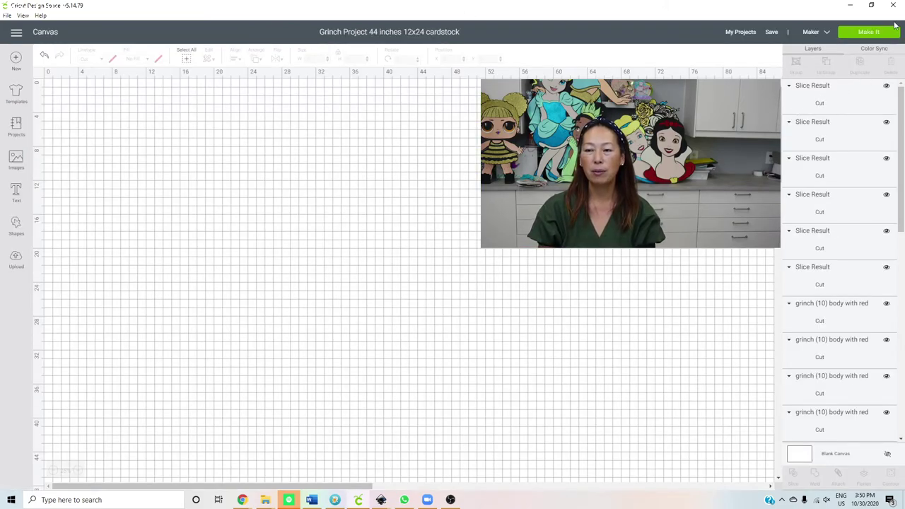
Run Make It again to re-sort the project into mats
click(869, 32)
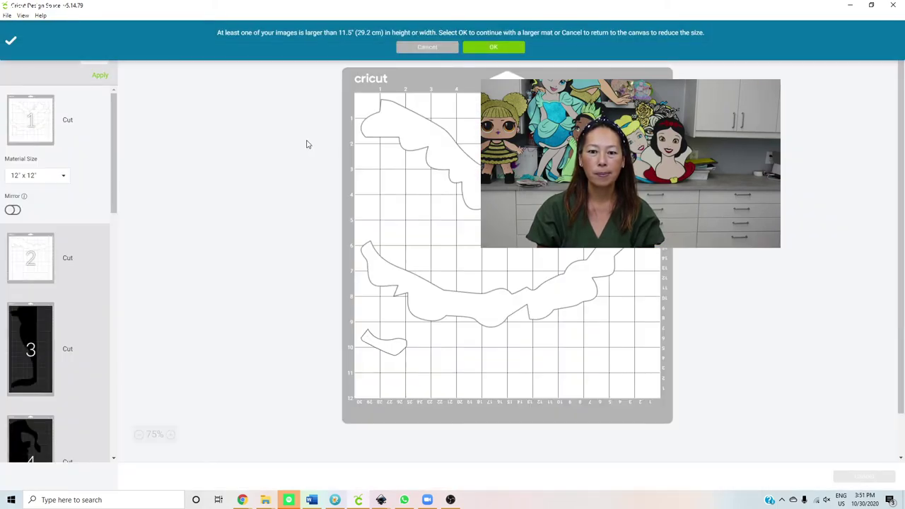
Move the Grinch piece from mat 2 onto mat 1
click(35, 257)
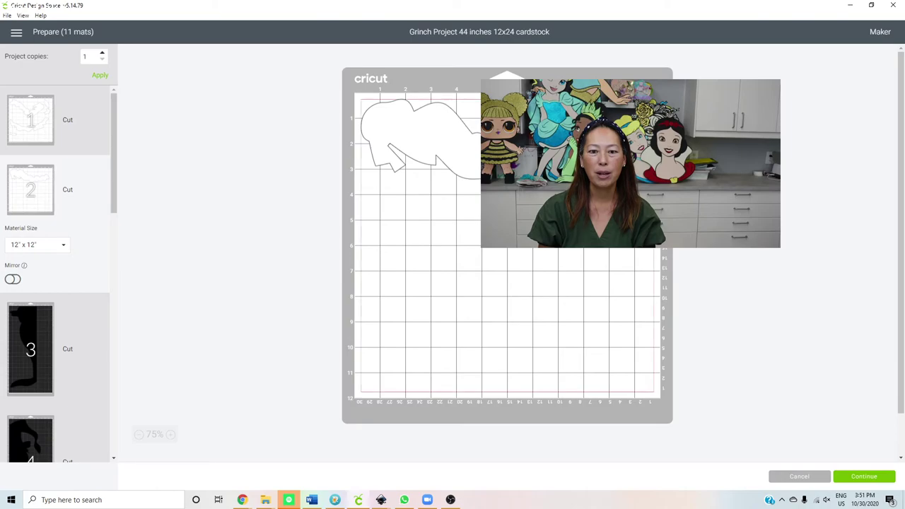
click(362, 106)
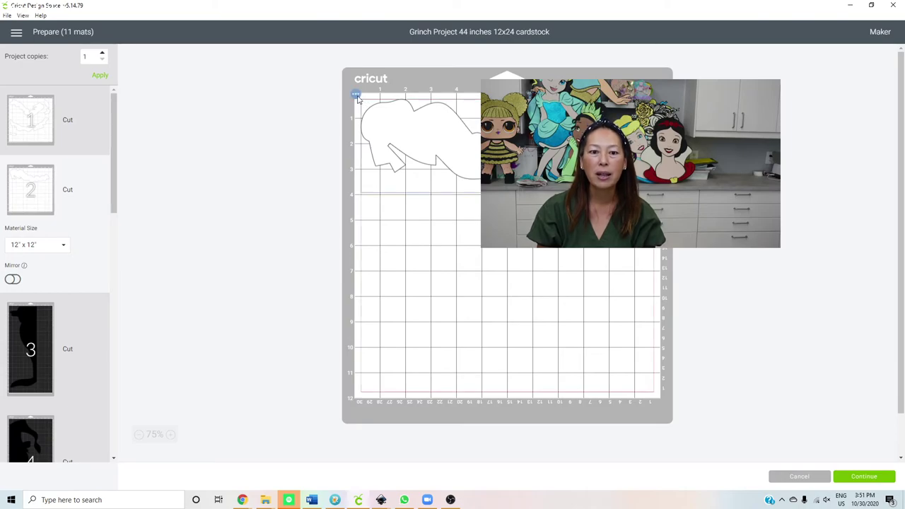
click(356, 94)
click(362, 113)
click(319, 141)
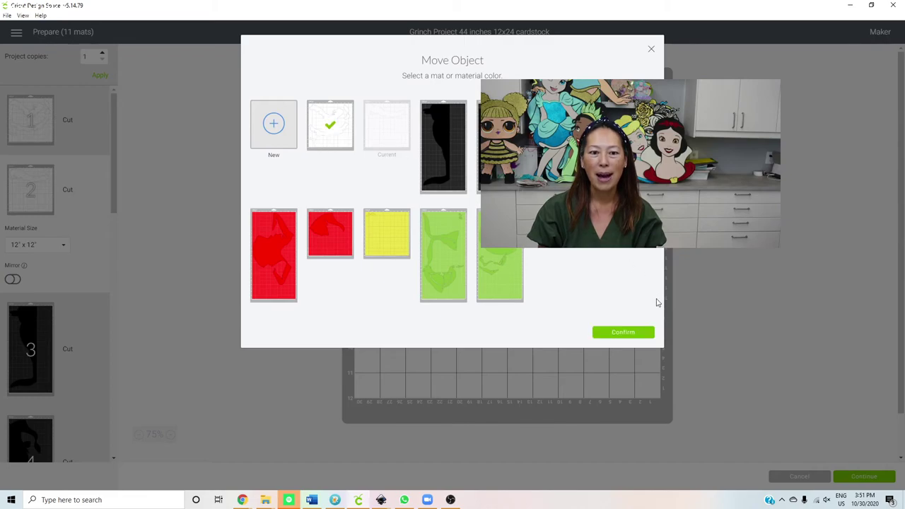
click(642, 334)
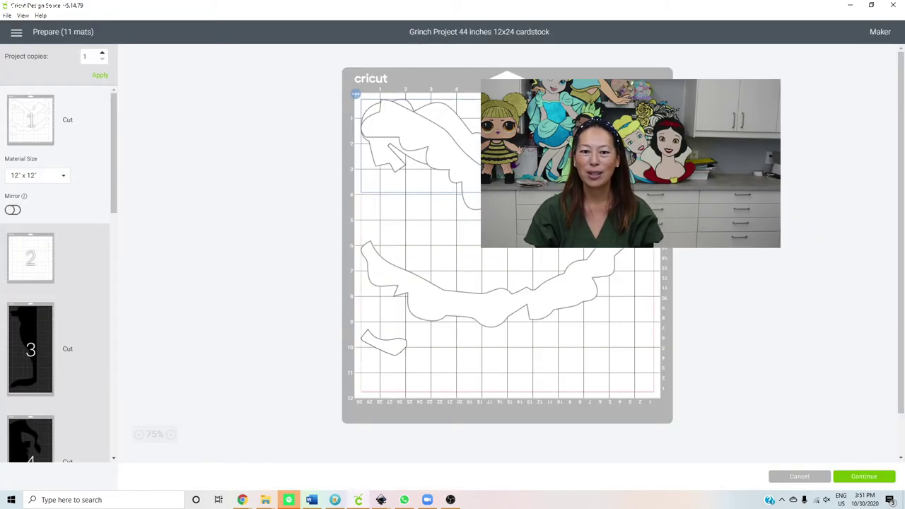
Spread the white pieces across mat 1, moving the arm, small and large middle pieces down
drag(495, 106, 505, 162)
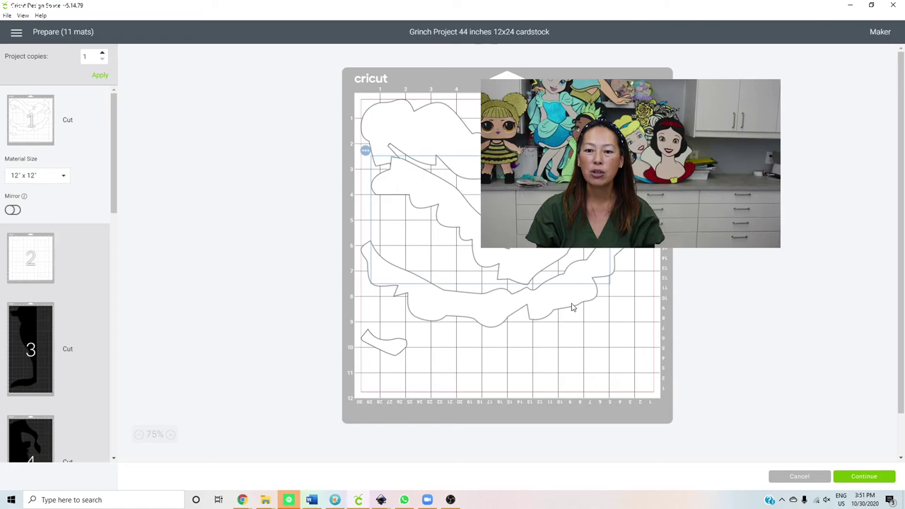
drag(578, 342, 598, 405)
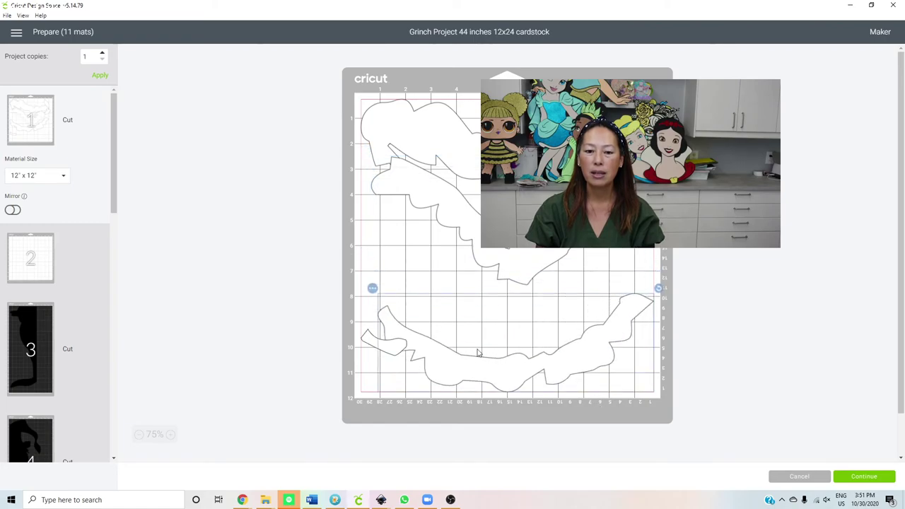
click(357, 342)
click(374, 342)
drag(392, 357, 389, 390)
drag(555, 259, 559, 311)
key(Escape)
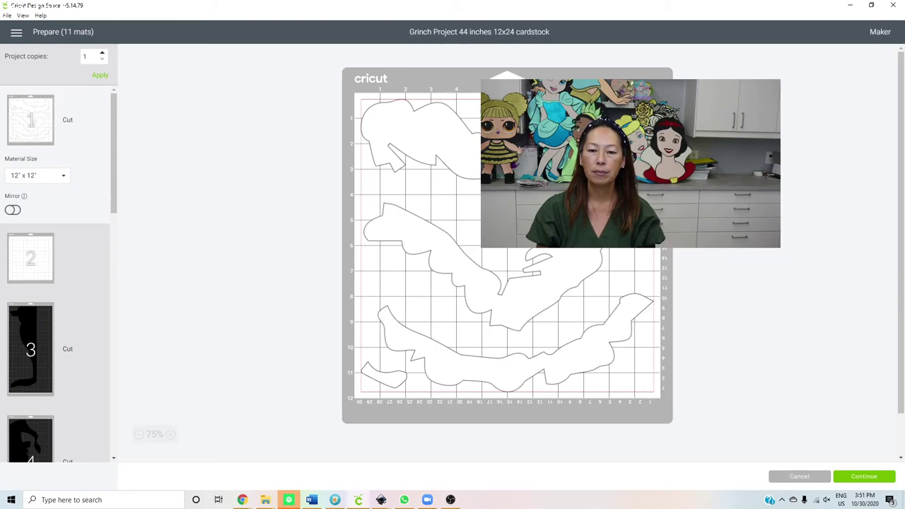
Move the red piece from 12x12 mat 8 onto the red 12x24 mat 7
click(394, 212)
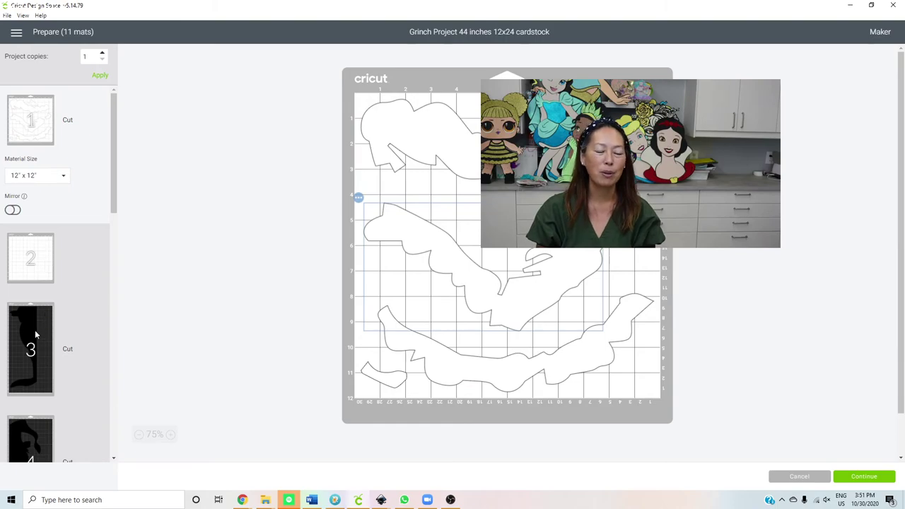
click(44, 321)
scroll(39, 297, down, 4)
scroll(36, 265, down, 5)
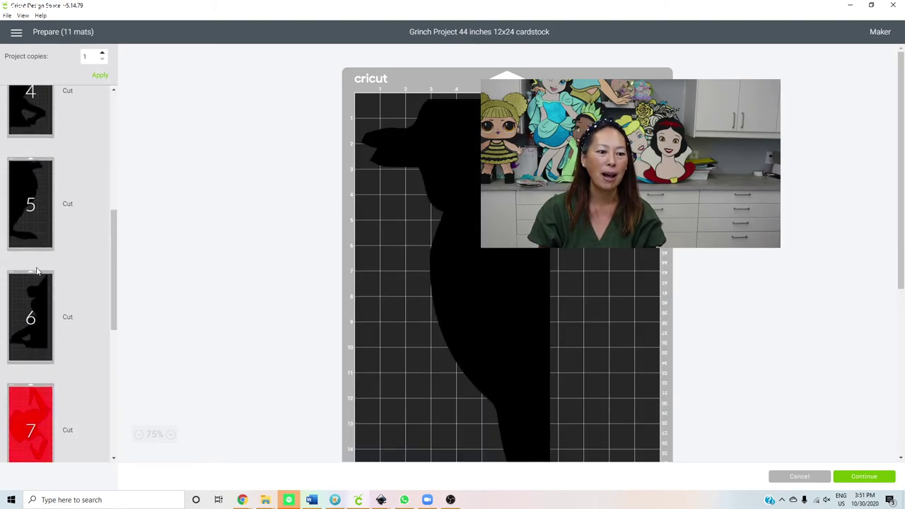
click(35, 261)
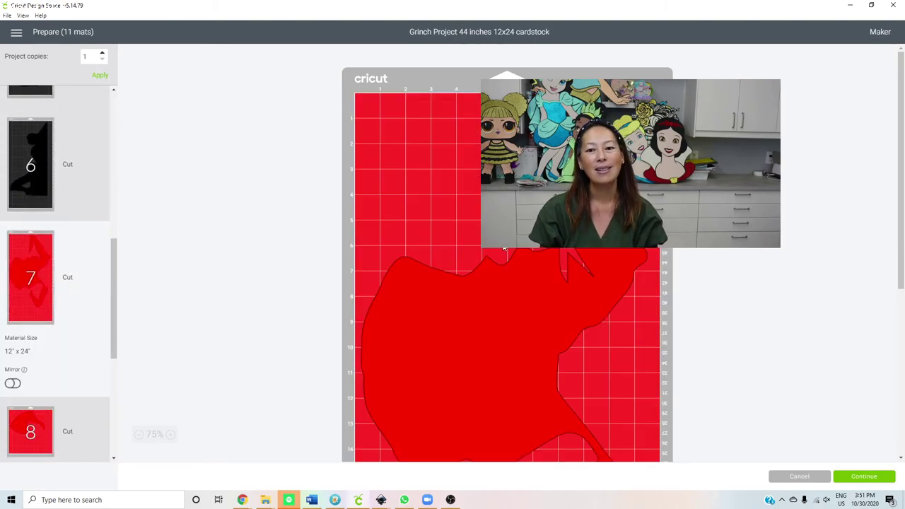
scroll(512, 277, down, 5)
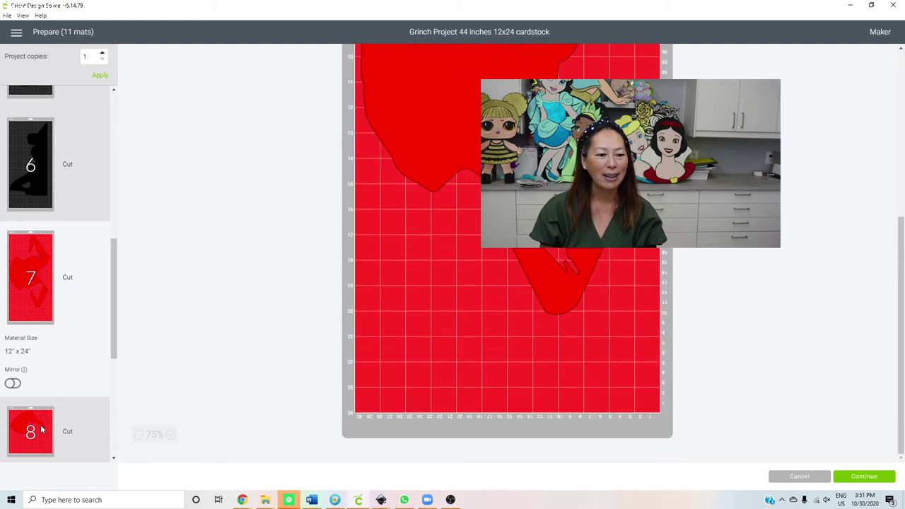
click(78, 430)
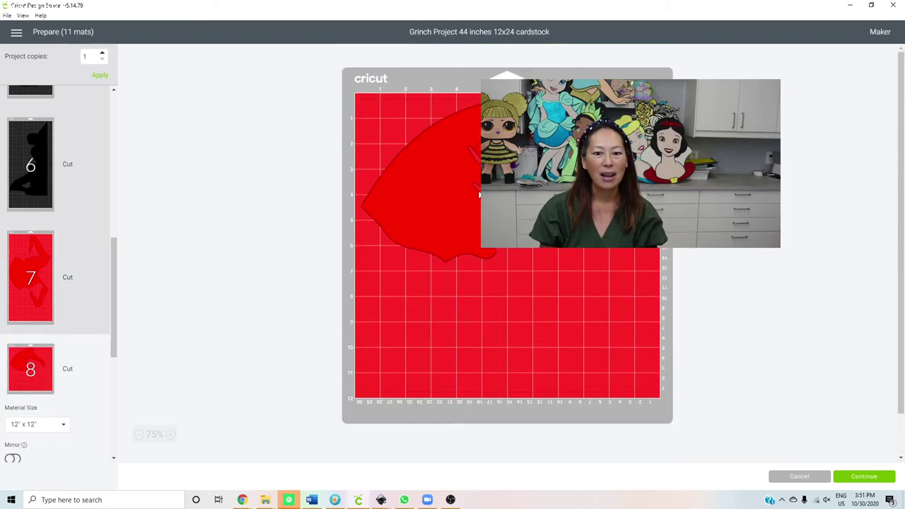
click(356, 96)
click(367, 111)
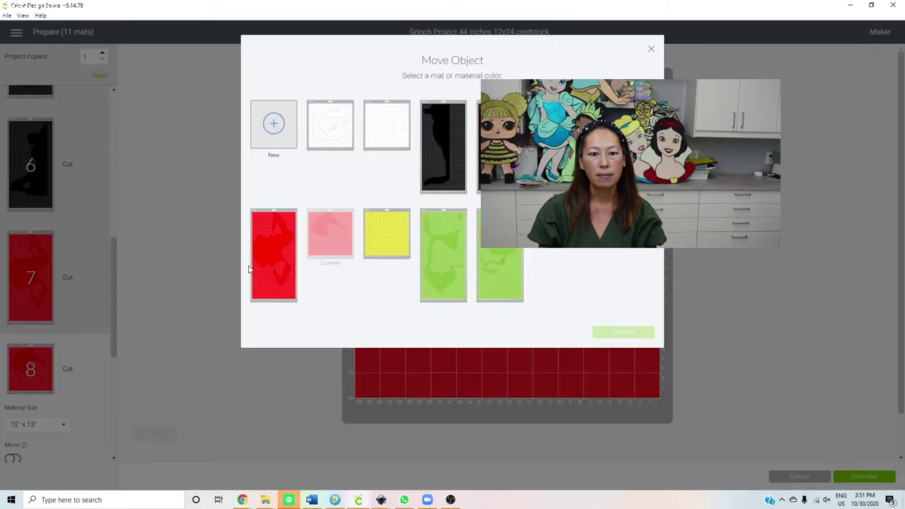
click(269, 281)
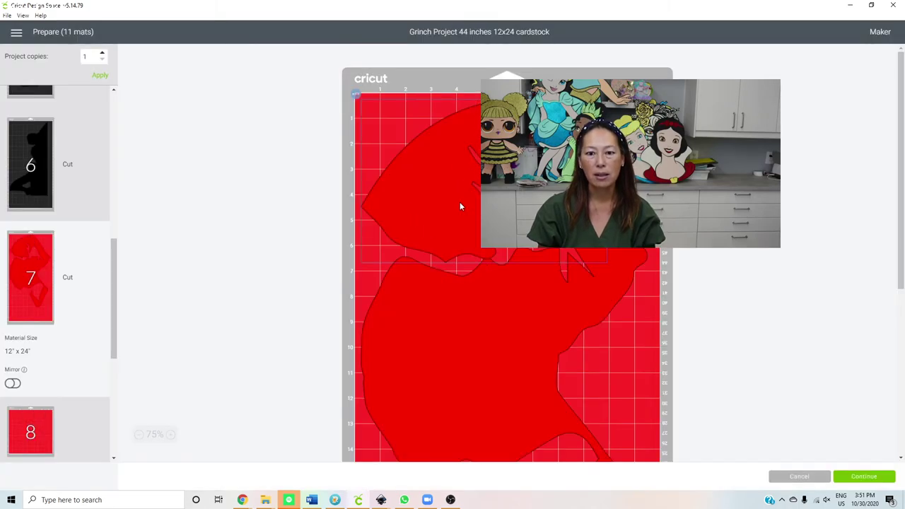
Place the red piece tip-up in mat 7's lower half, shifting the hand piece left and nudging pieces right
drag(460, 205, 454, 372)
scroll(461, 308, down, 5)
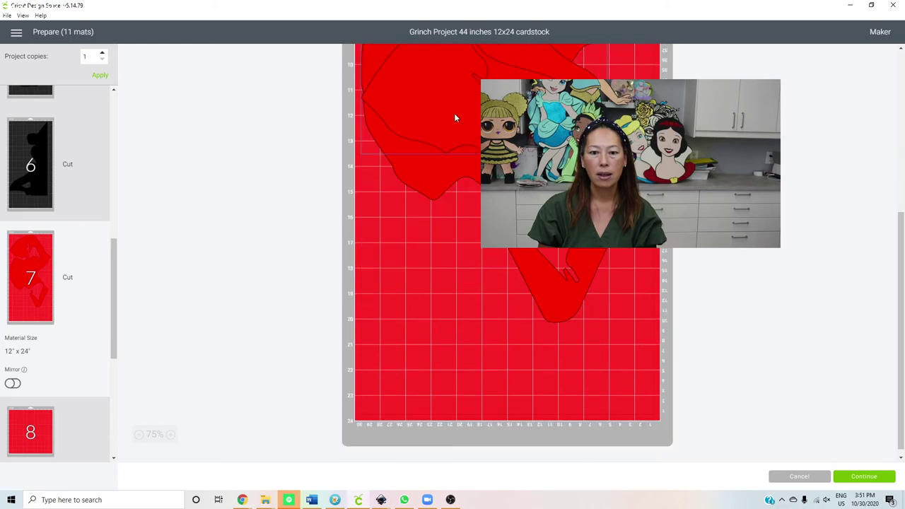
drag(454, 118, 441, 412)
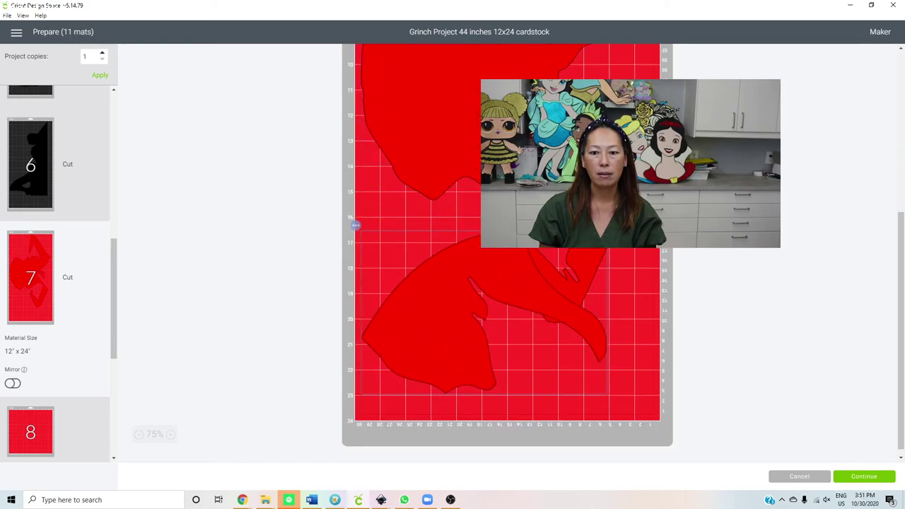
drag(355, 225, 459, 459)
drag(517, 349, 482, 362)
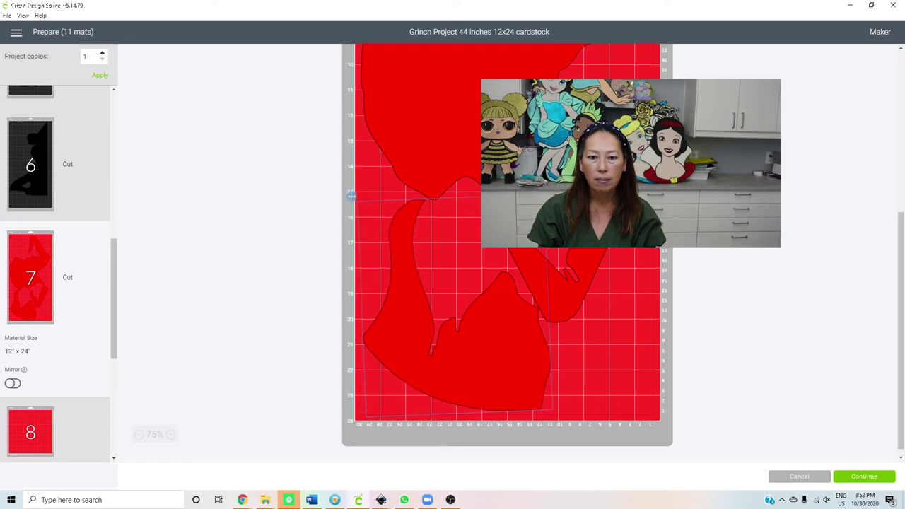
drag(545, 247, 548, 249)
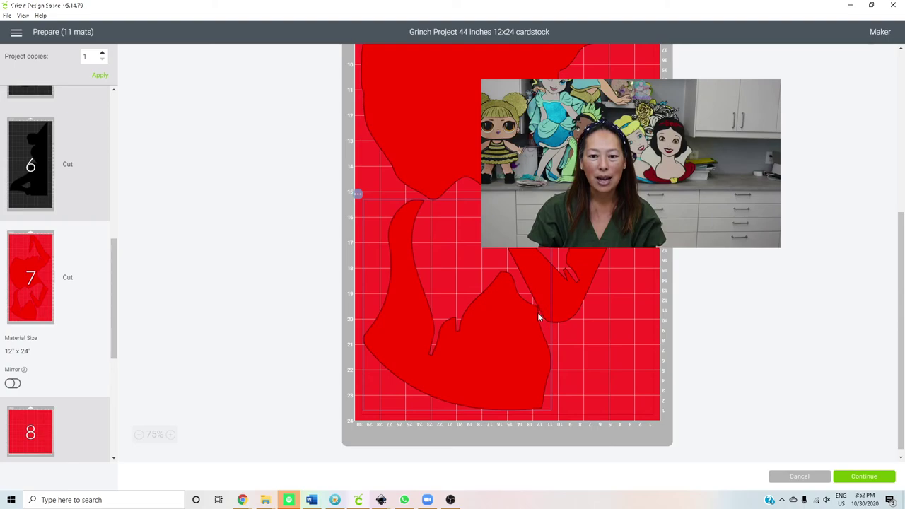
drag(357, 193, 363, 194)
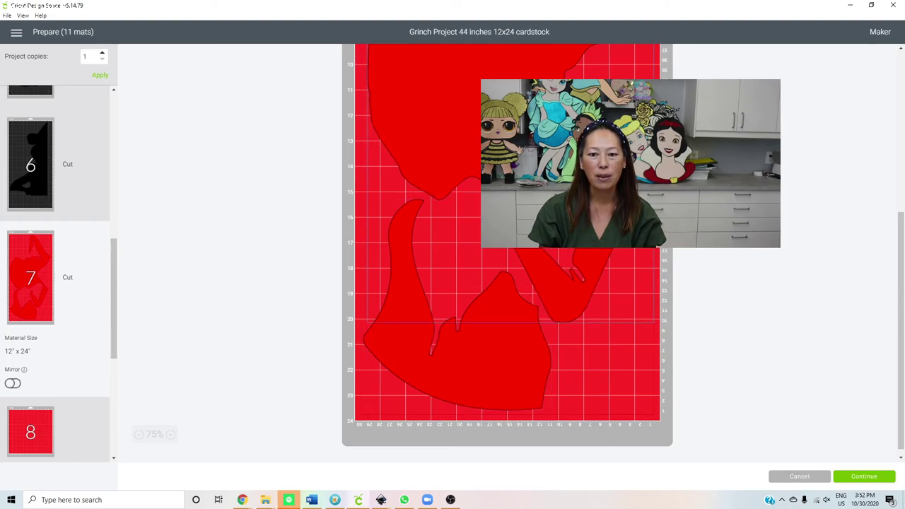
scroll(71, 318, down, 3)
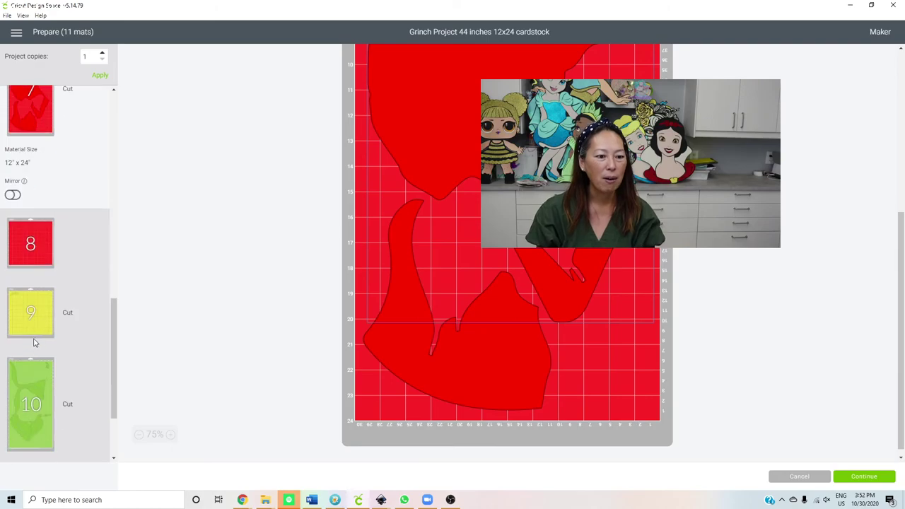
scroll(507, 283, up, 3)
On yellow mat 9, drag one yellow piece below the other
scroll(231, 262, up, 2)
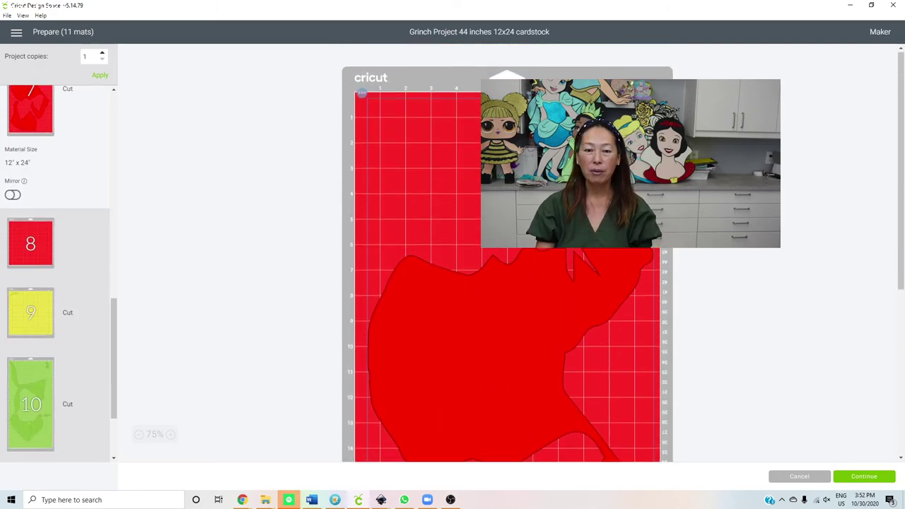
scroll(231, 262, down, 4)
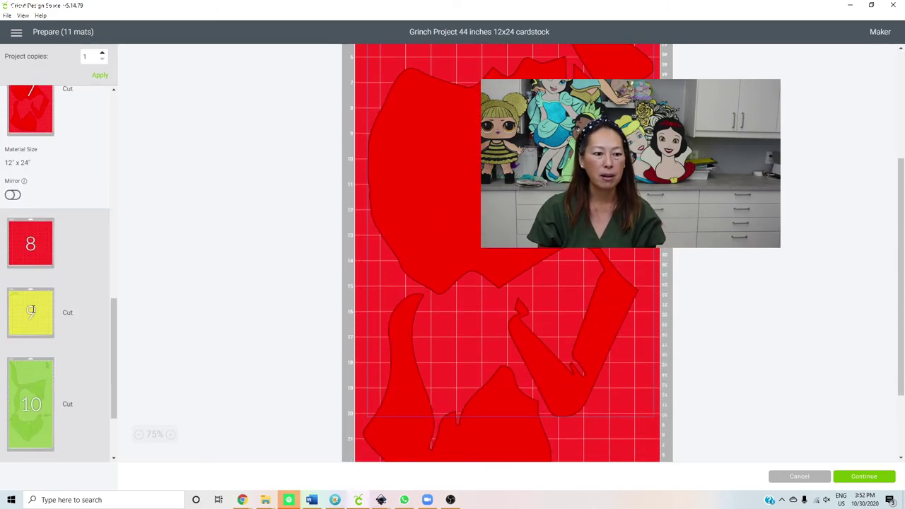
click(31, 310)
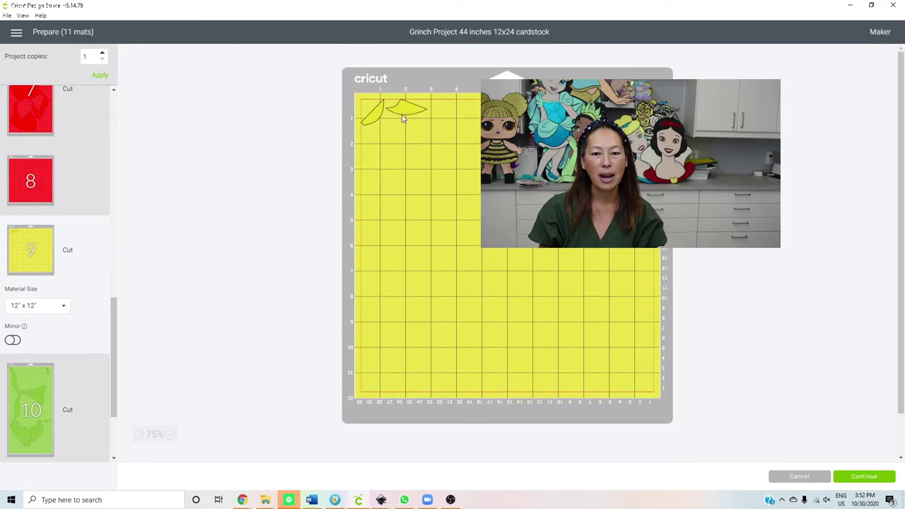
drag(398, 135, 380, 147)
Move the green Grinch heart piece from mat 10 onto a new green mat
click(42, 375)
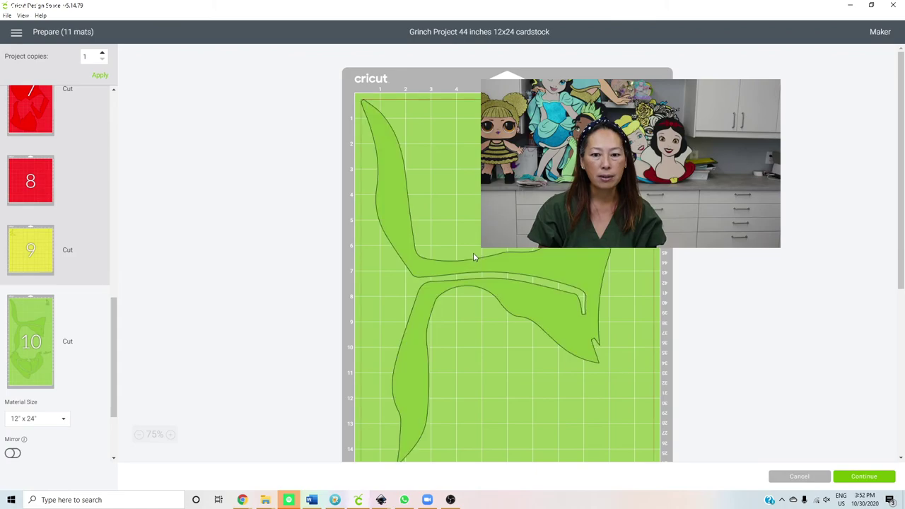
scroll(473, 253, down, 1)
scroll(473, 257, down, 3)
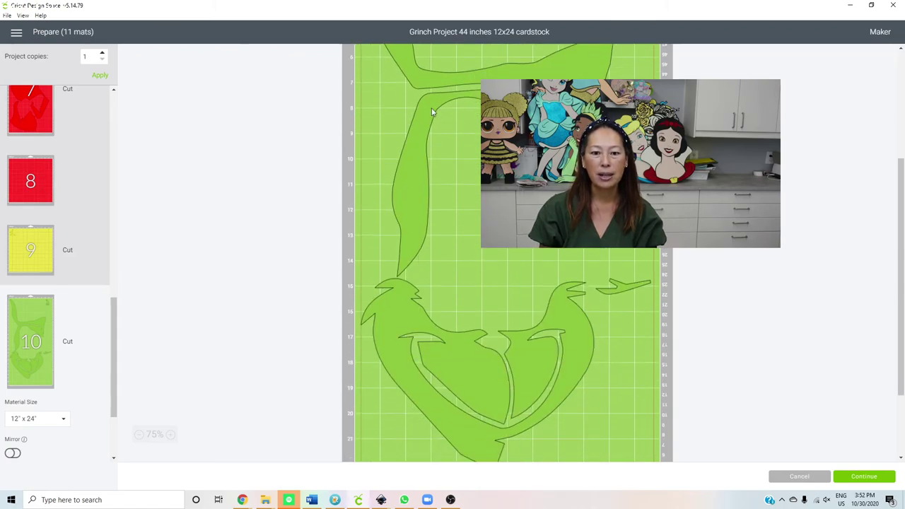
click(401, 316)
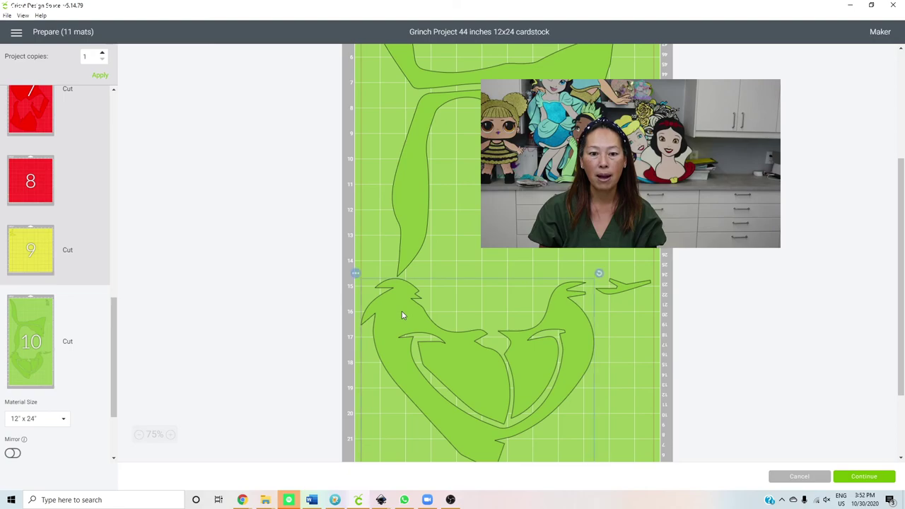
click(356, 274)
scroll(505, 323, down, 3)
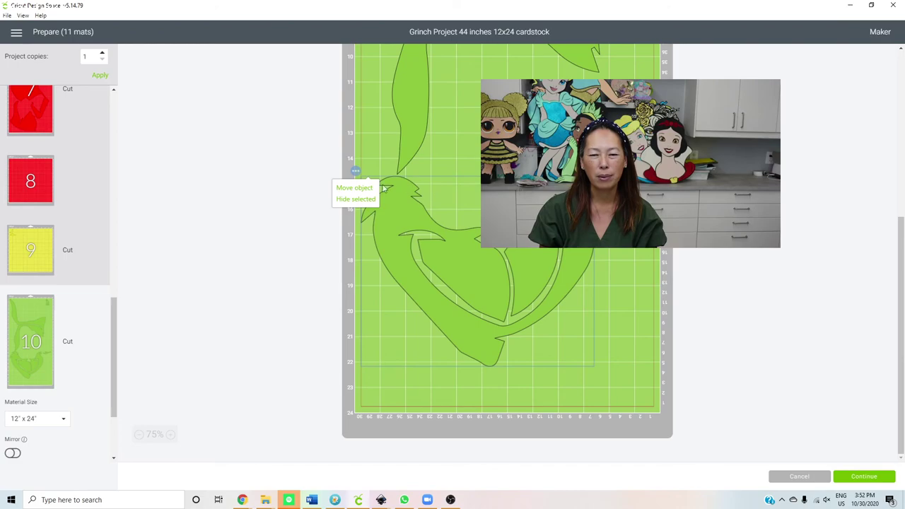
click(353, 189)
click(282, 127)
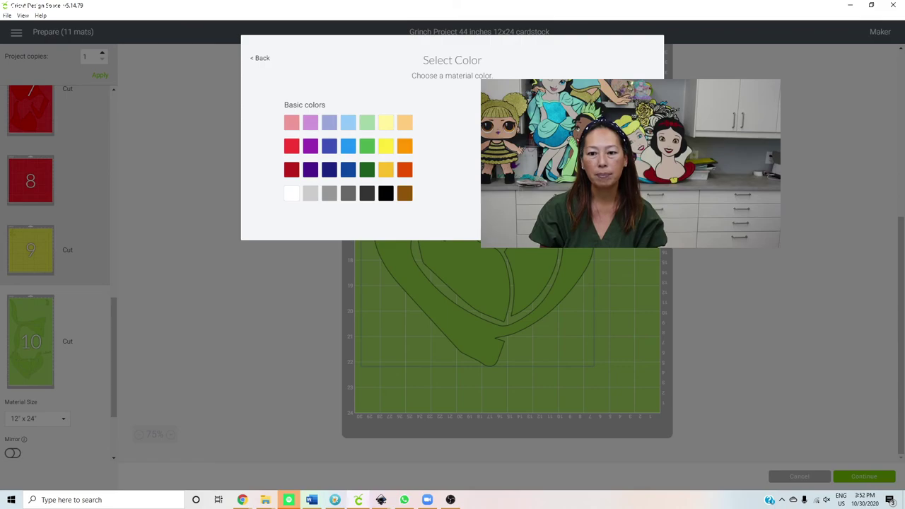
click(366, 146)
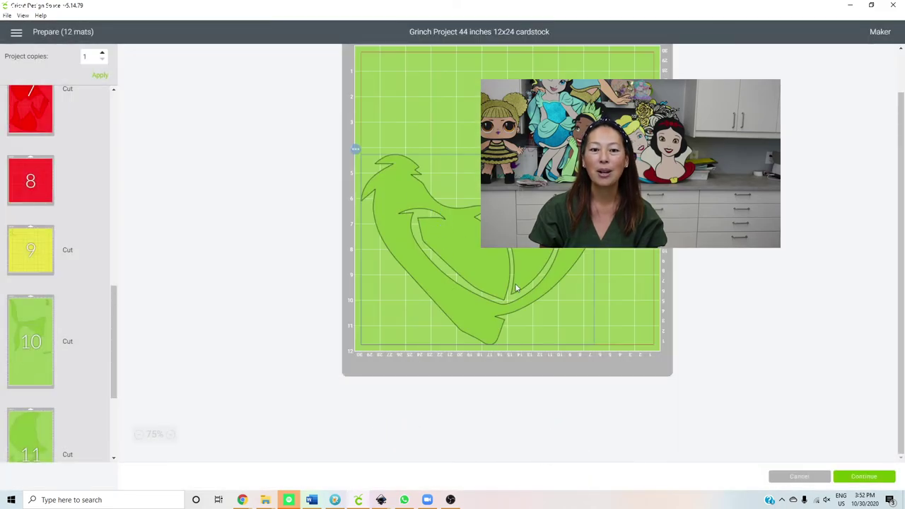
Transfer the large Grinch piece from mat 11 to the green 12x24 mat 10, then recheck mat 11
scroll(44, 351, down, 3)
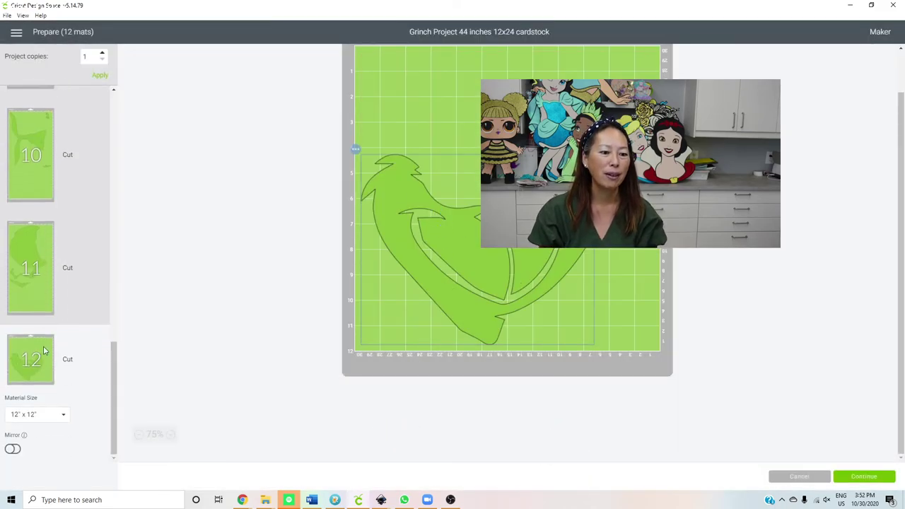
click(20, 239)
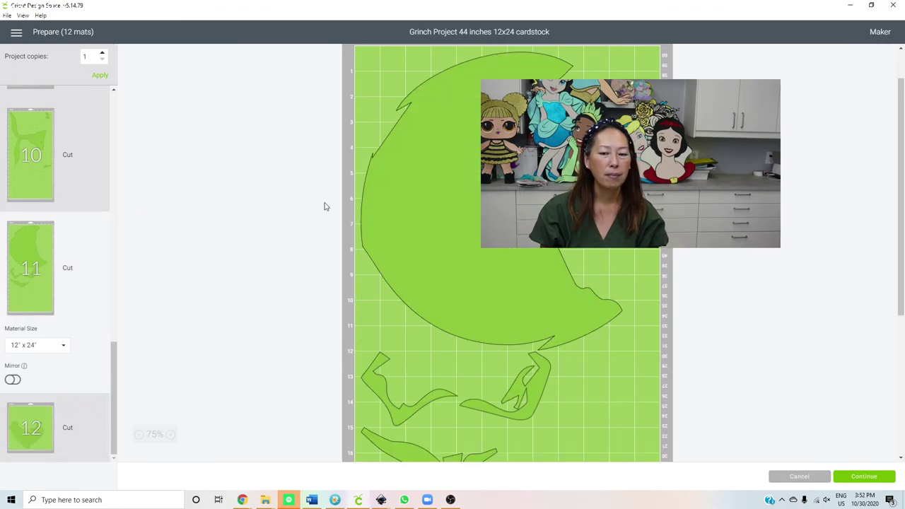
click(450, 123)
click(357, 48)
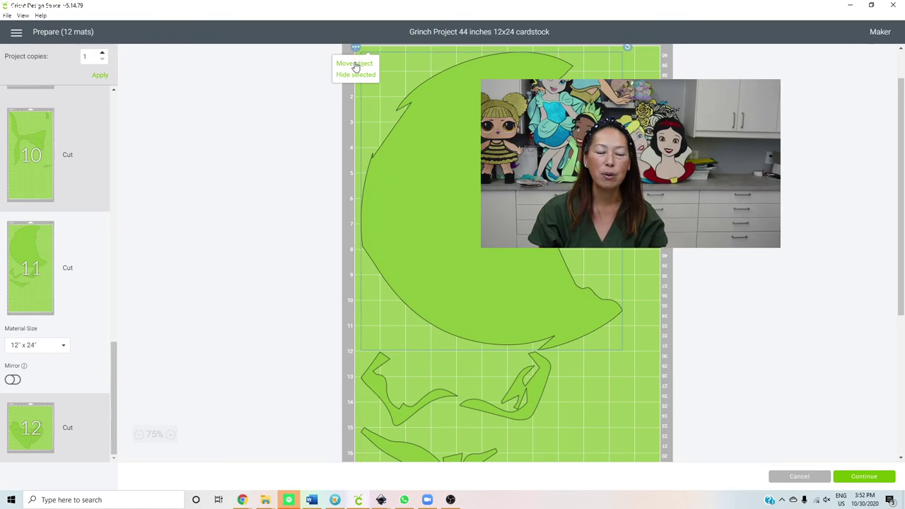
click(354, 63)
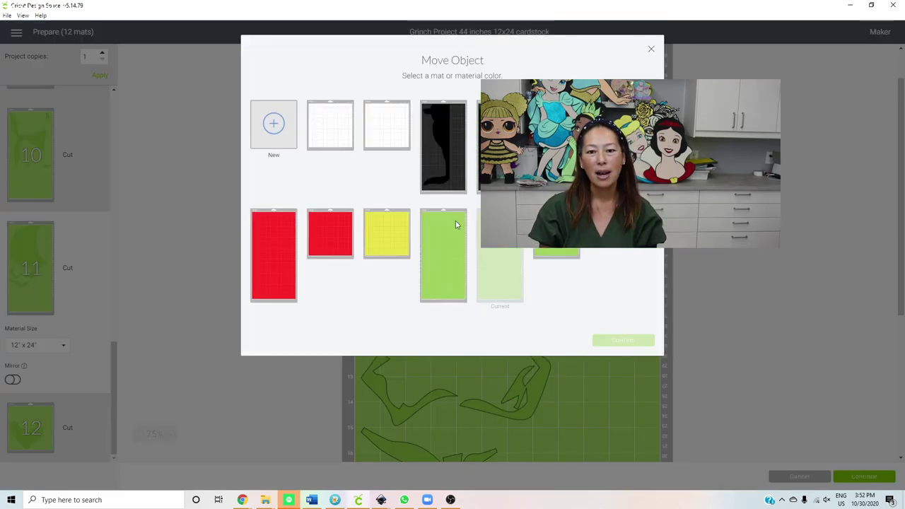
click(441, 245)
click(617, 342)
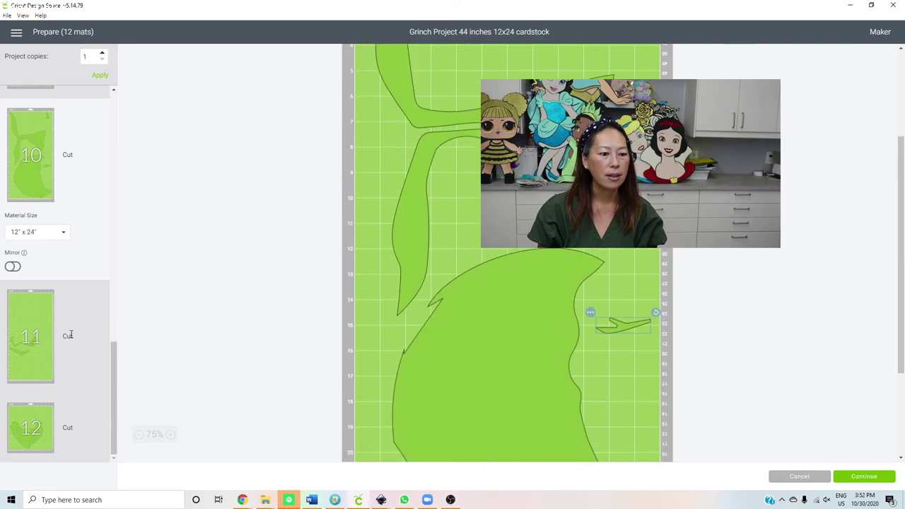
click(26, 359)
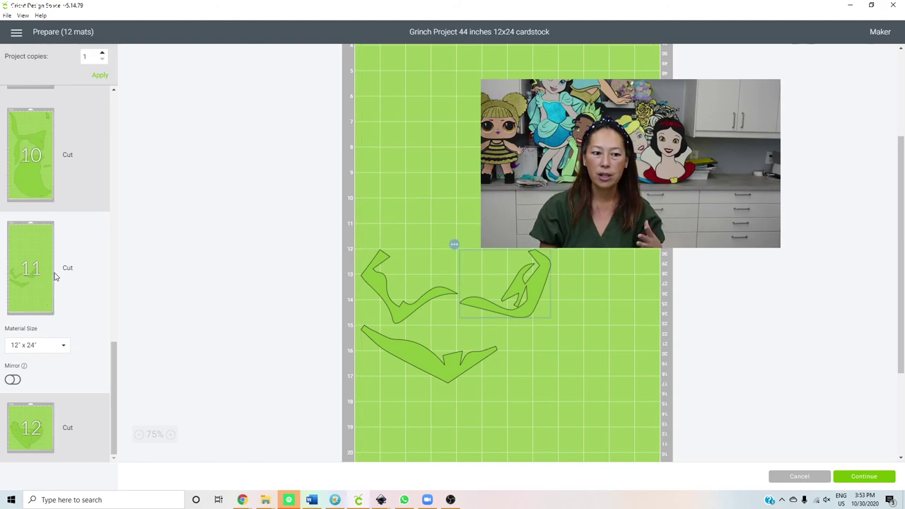
scroll(107, 278, up, 15)
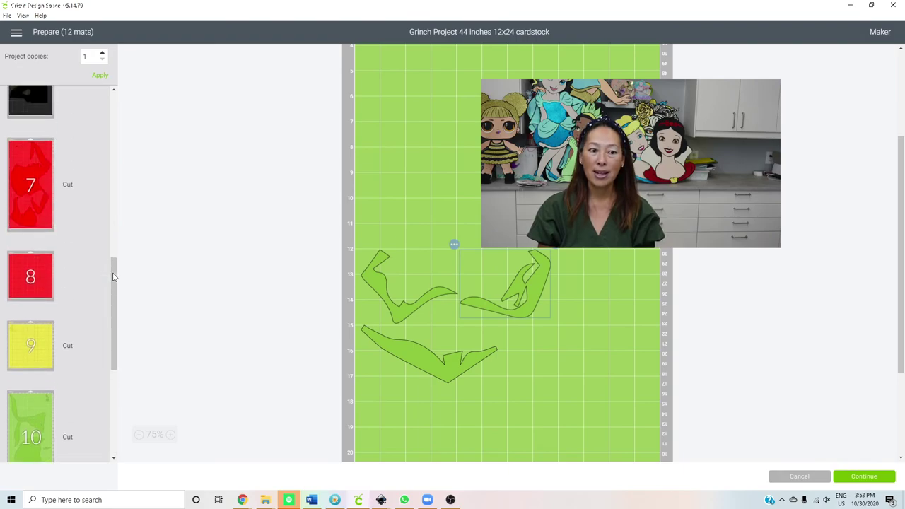